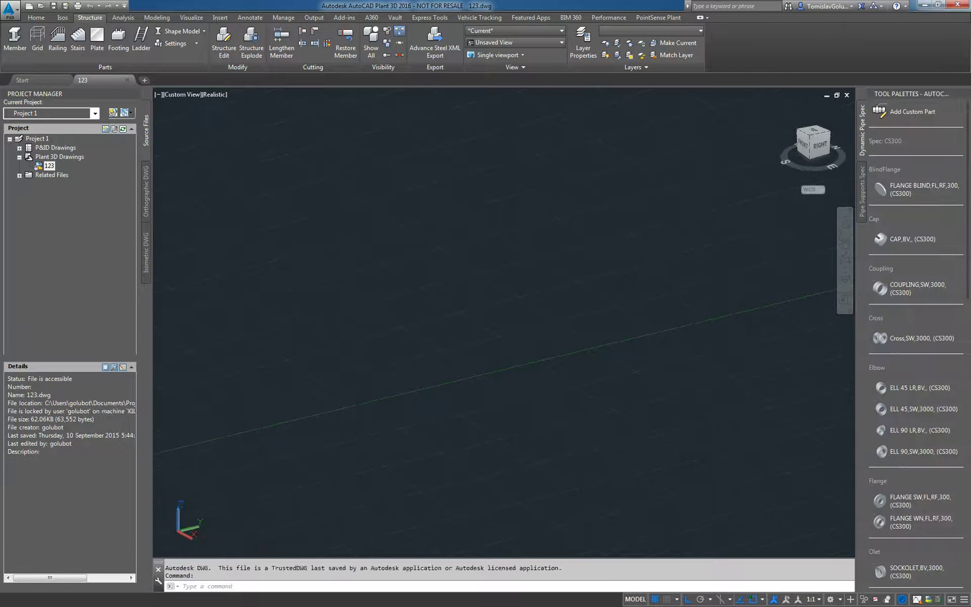
Start creating a Vertical Vessel equipment item and remove the first torispheric head from its shape list
scroll(511, 301, "down", 5)
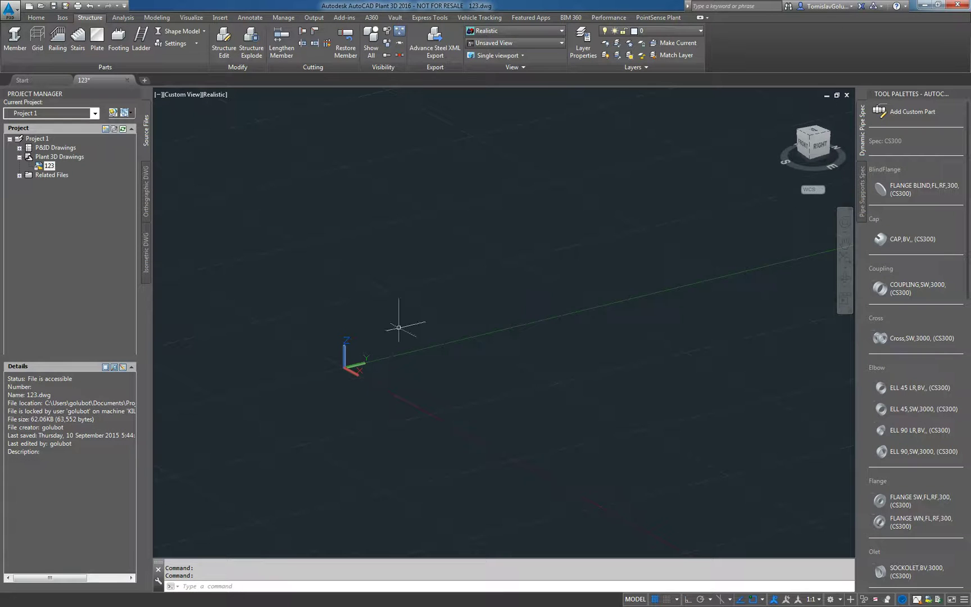
scroll(359, 386, "up", 2)
scroll(316, 388, "up", 1)
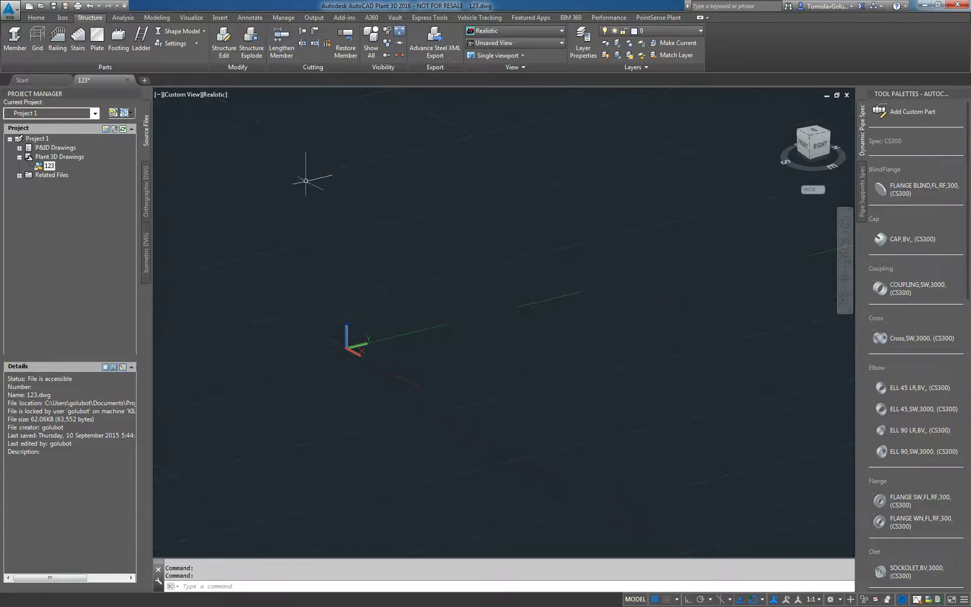
left_click(36, 18)
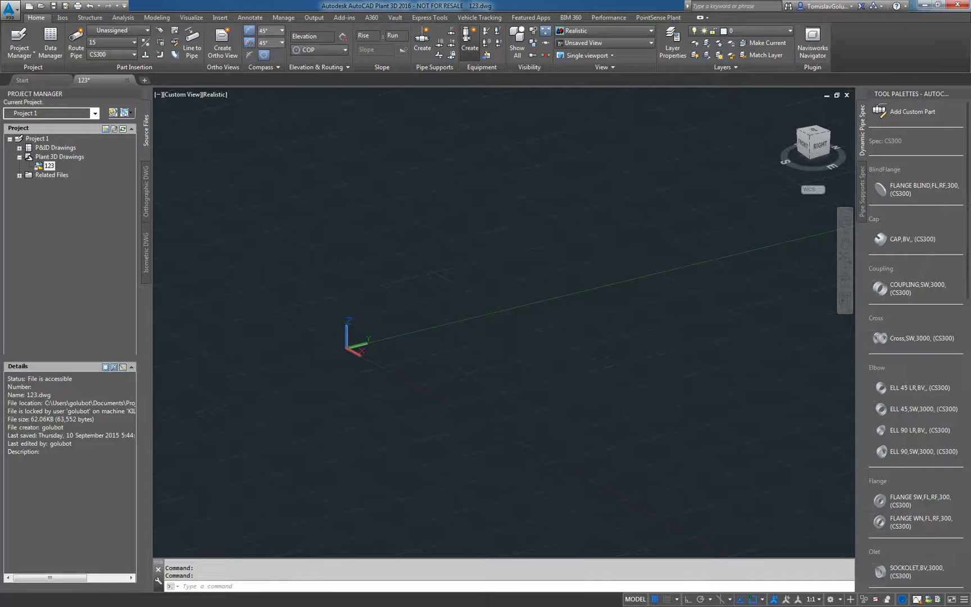
left_click(470, 38)
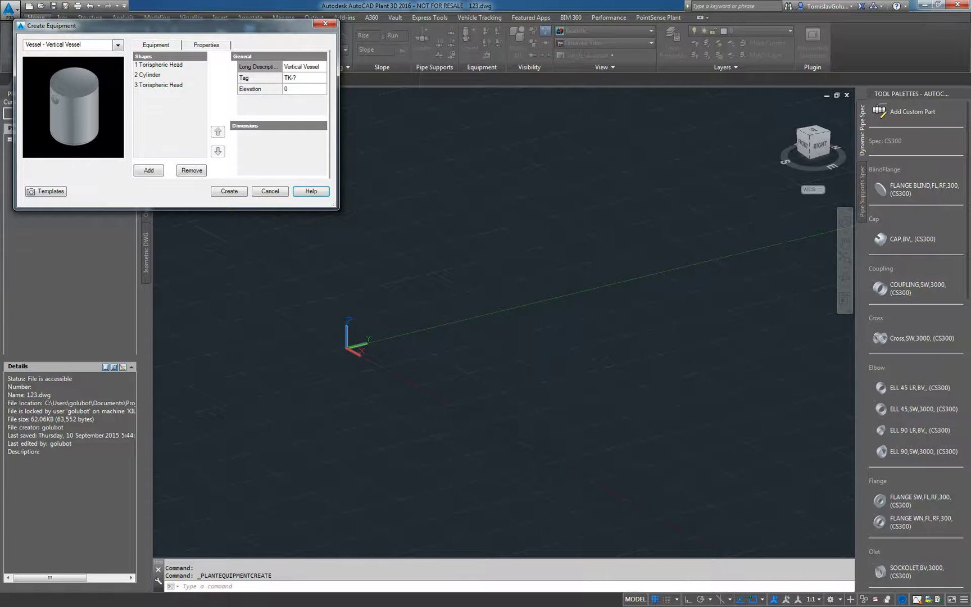
left_click(422, 190)
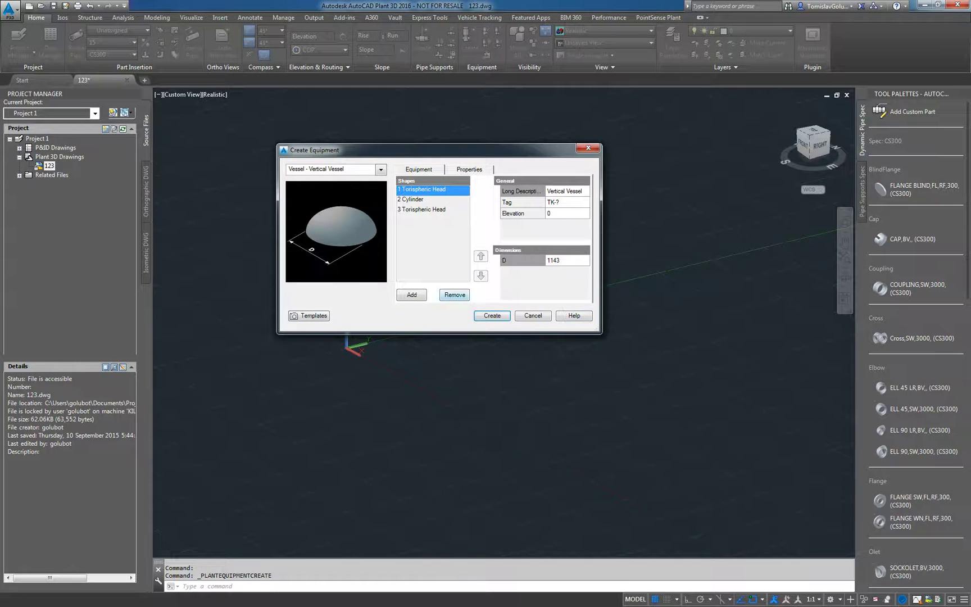
left_click(455, 295)
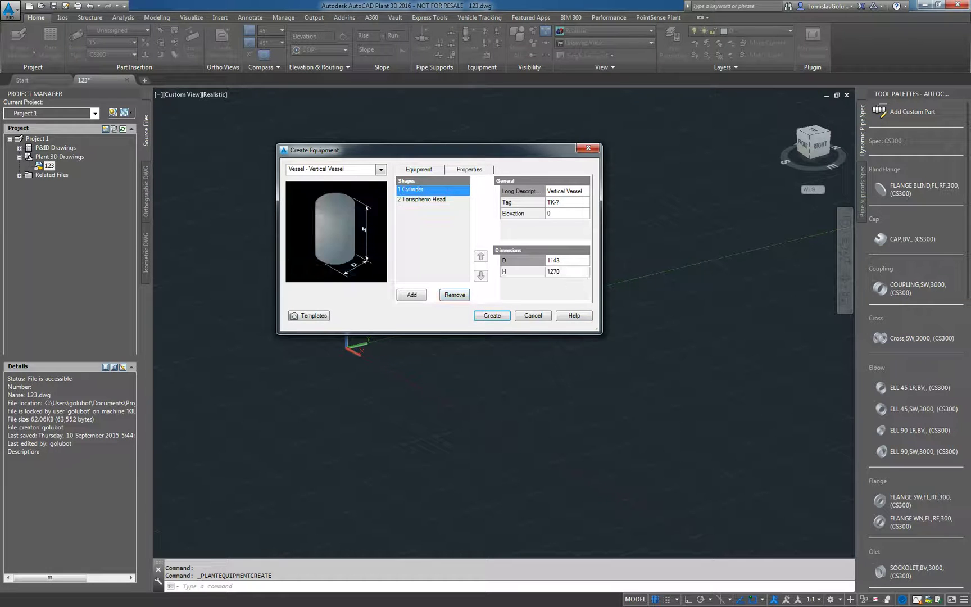
Add a cone below the cylinder in the vessel's shape list and remove the remaining torispheric head
left_click(423, 200)
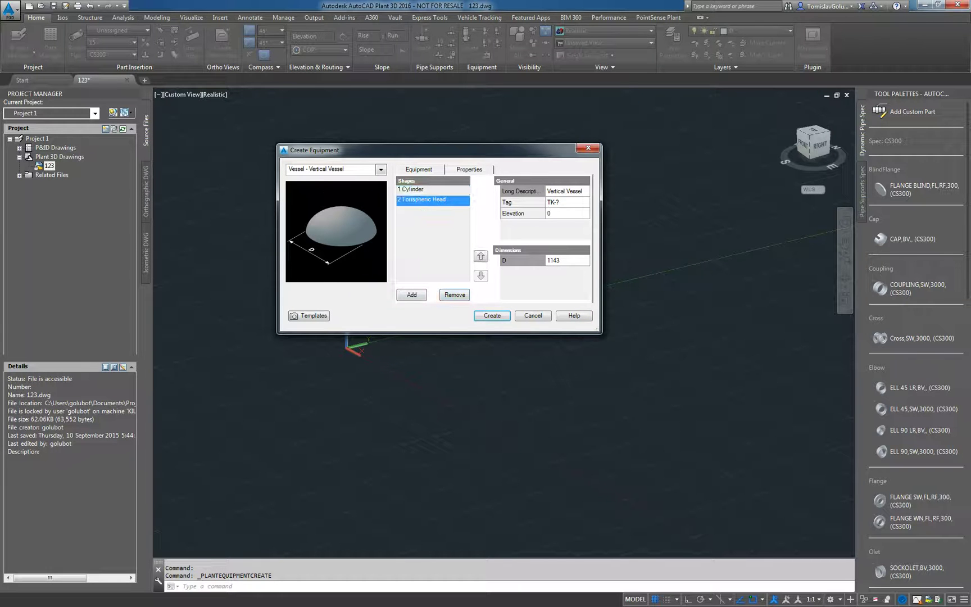
left_click(412, 294)
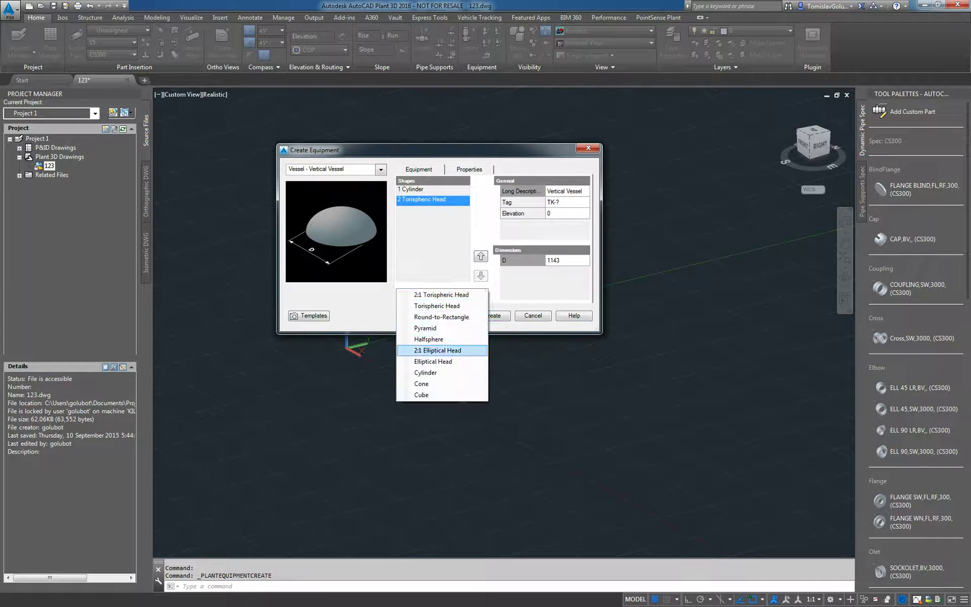
left_click(422, 384)
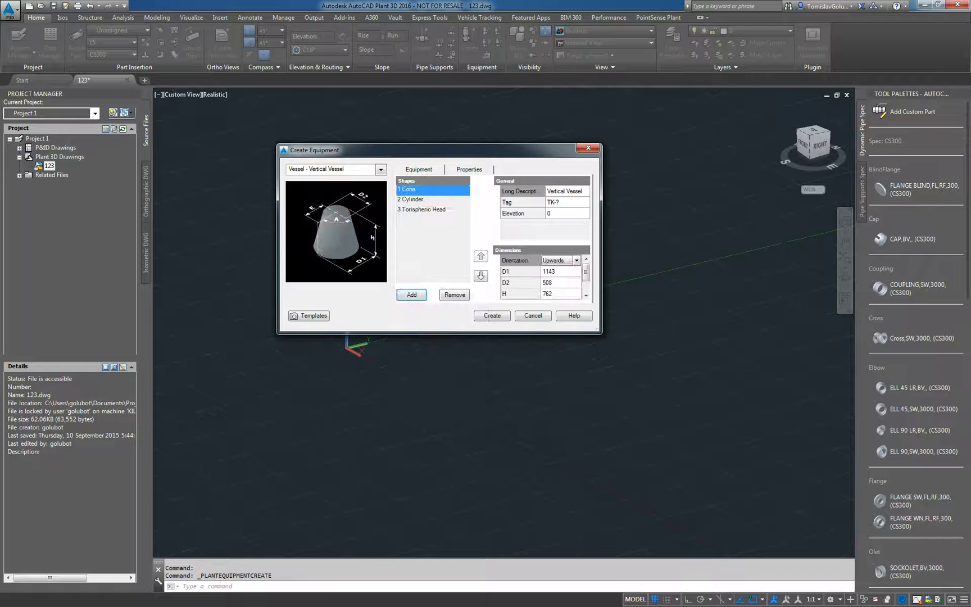
left_click(481, 276)
left_click(421, 210)
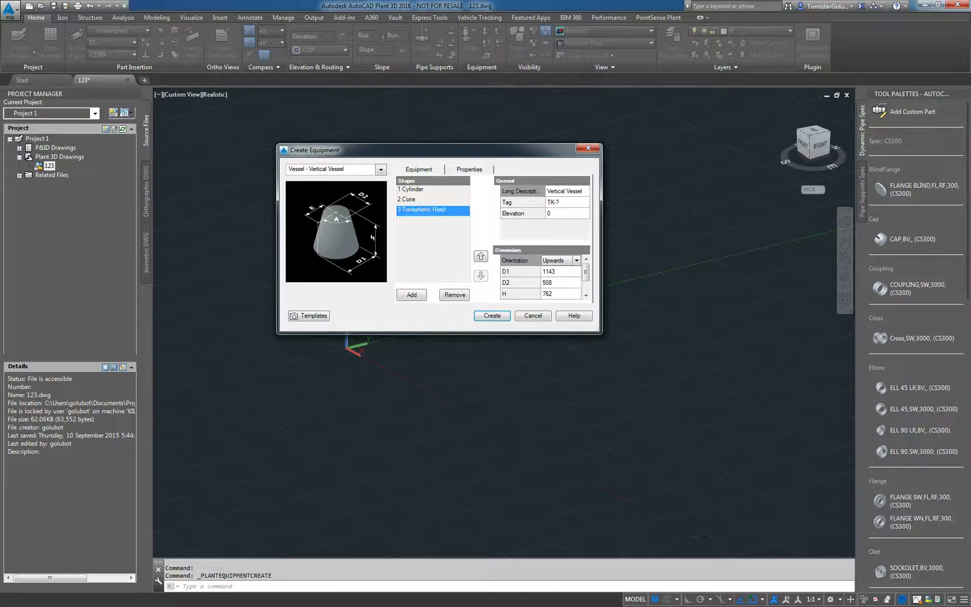
left_click(454, 295)
Set the vessel cylinder's diameter D to 3000 and its height H to 5000
left_click(415, 189)
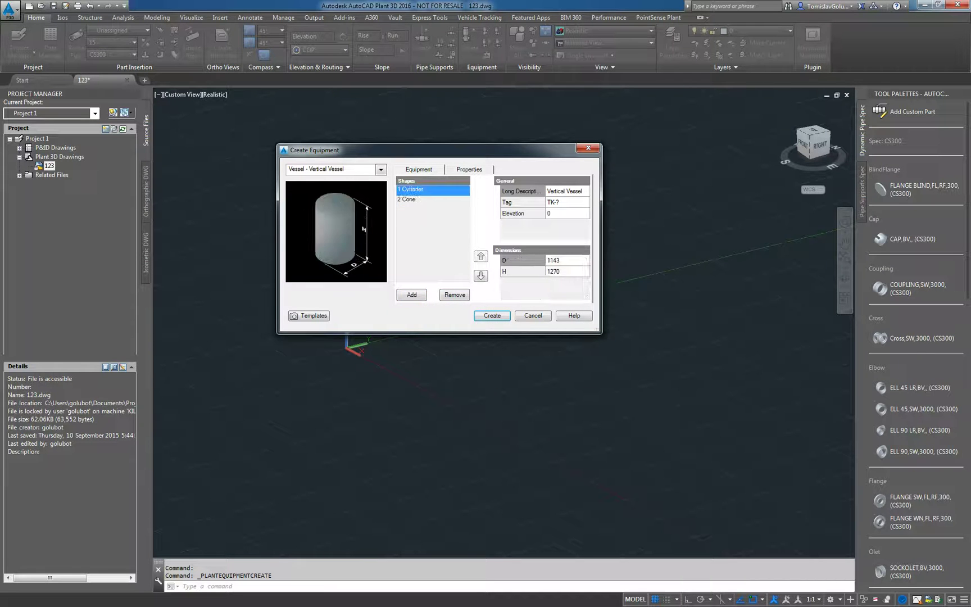
left_click(562, 260)
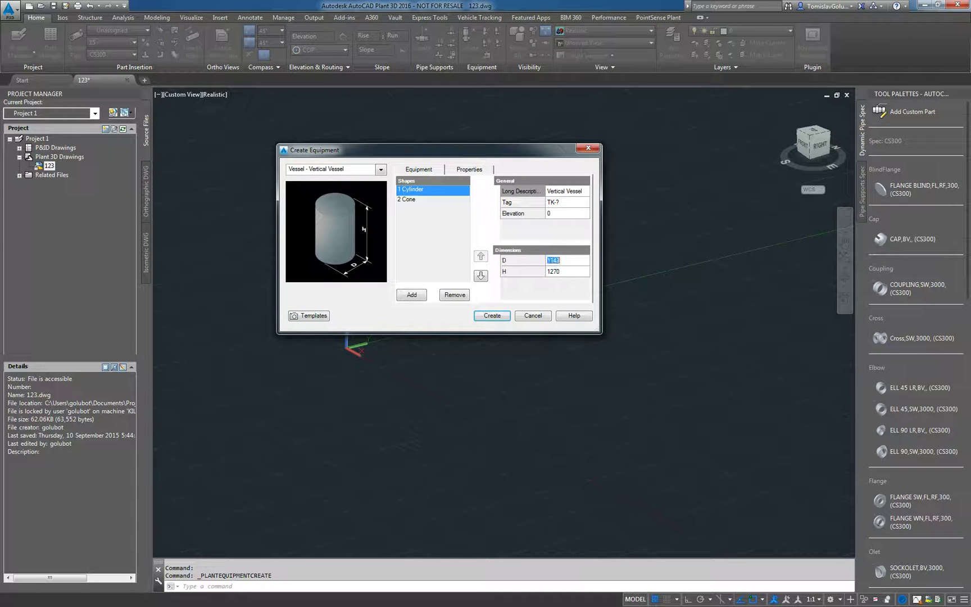
type("3000")
key("Tab")
type("5000")
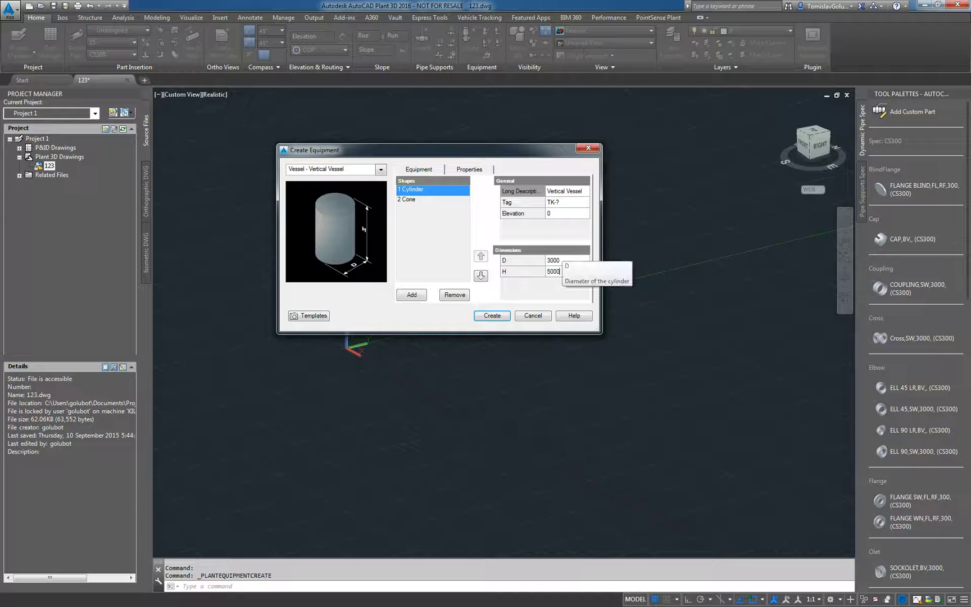
Set the vessel cone's orientation to Downwards
left_click(407, 200)
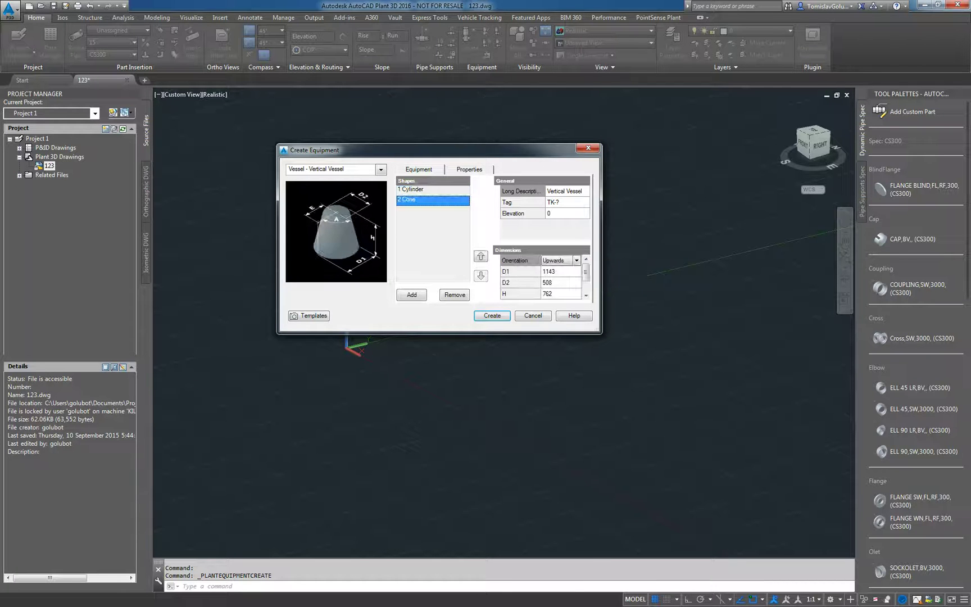
left_click(576, 260)
left_click(577, 260)
left_click(577, 260)
left_click(559, 276)
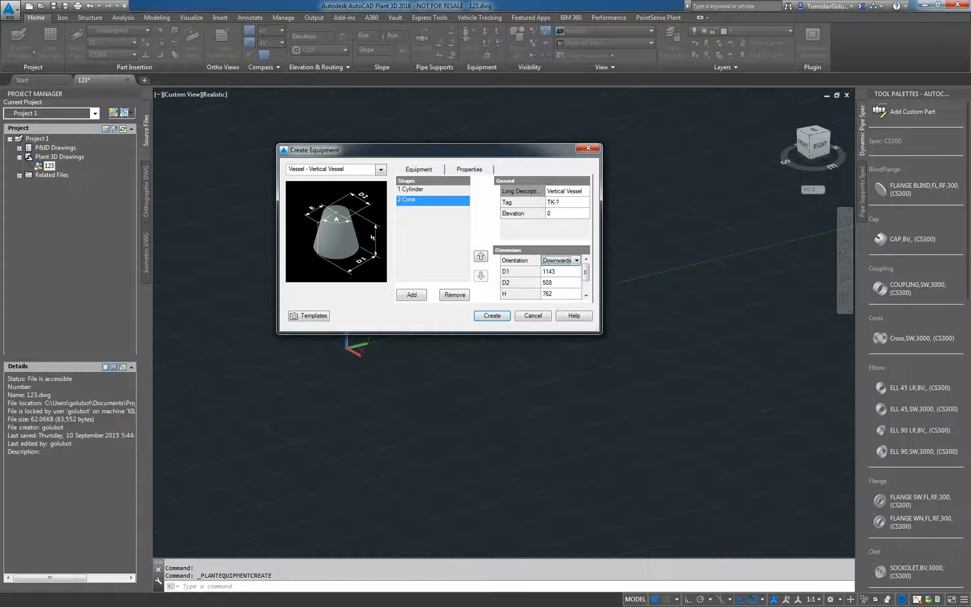
Set the cone's dimensions to D1 3000, D2 500 and H 1500
left_click(562, 271)
type("3000")
key("Down")
key("Tab")
type("500")
key("Tab")
left_click_drag(586, 272, 586, 281)
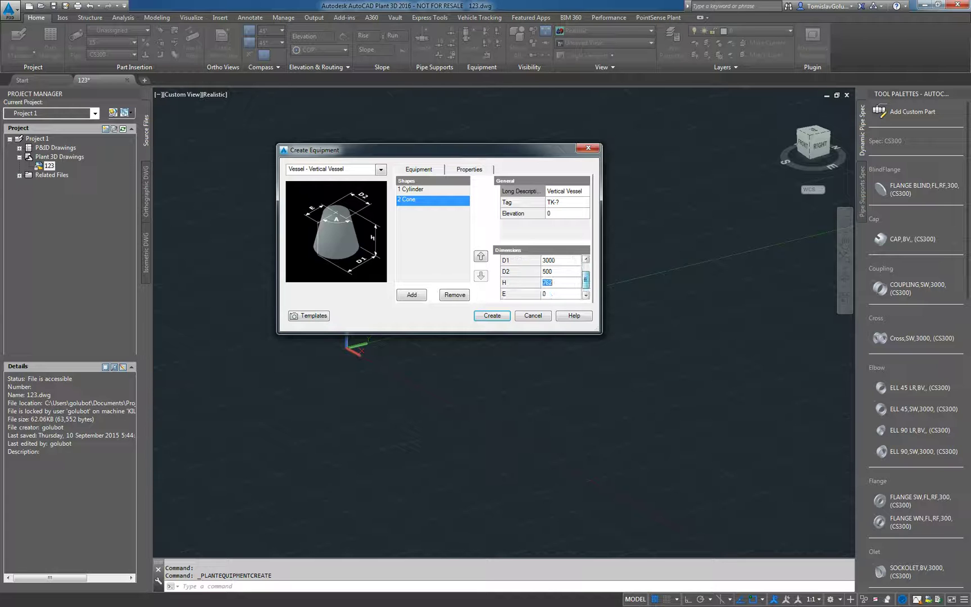
type("1500")
Create the vessel, insert it at 0,0 and fix its rotation in the model
key("Return")
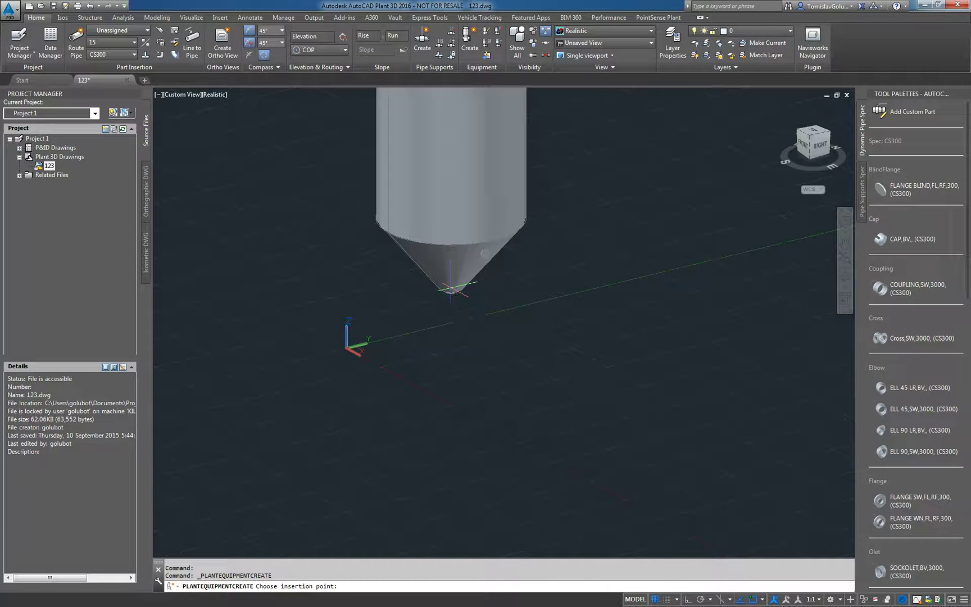
type("0,0")
key("Return")
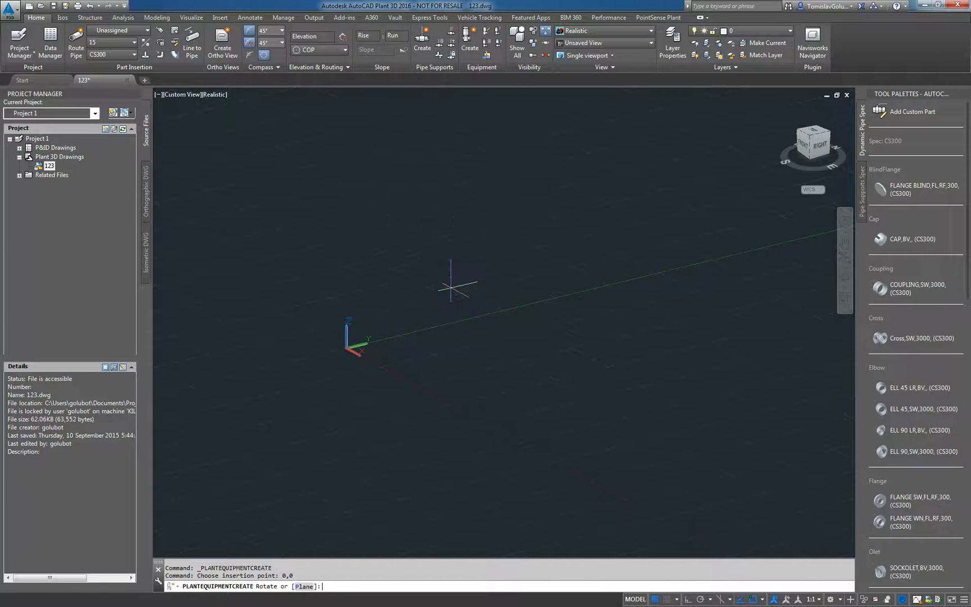
left_click(517, 316)
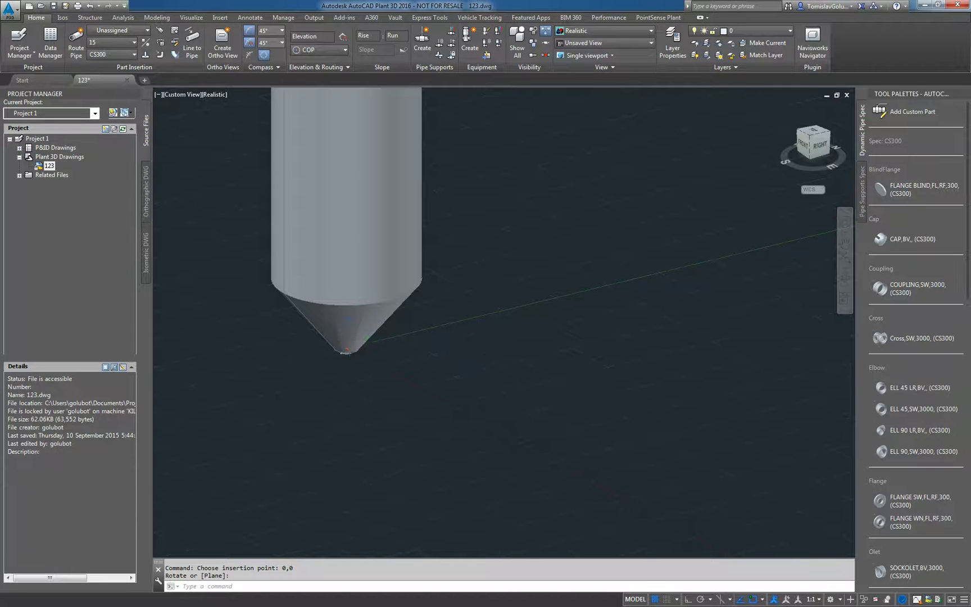
Switch the visual style to 2D Wireframe and delete the nozzle on the side of the vessel
scroll(310, 374, "up", 3)
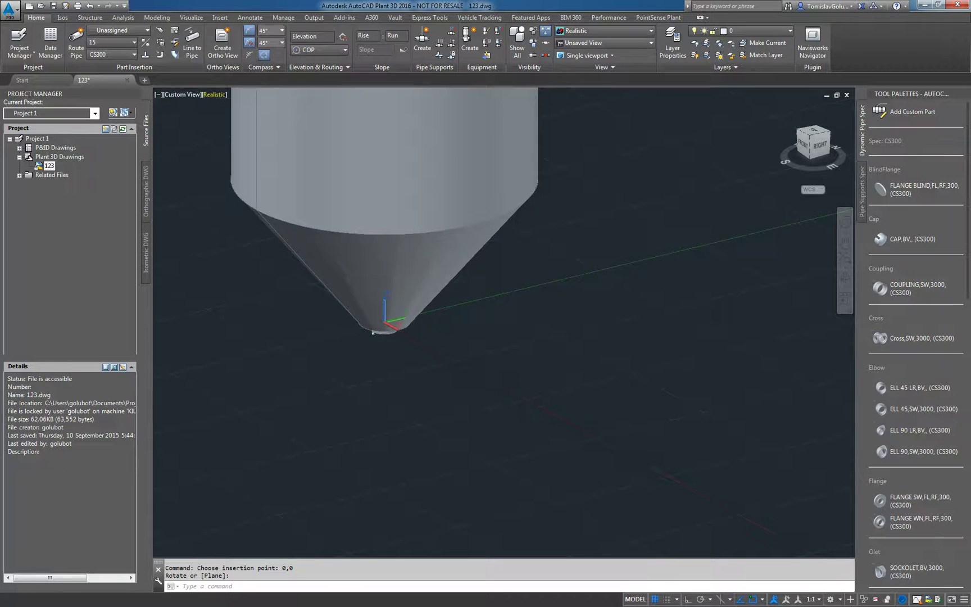
left_click(218, 95)
left_click(252, 120)
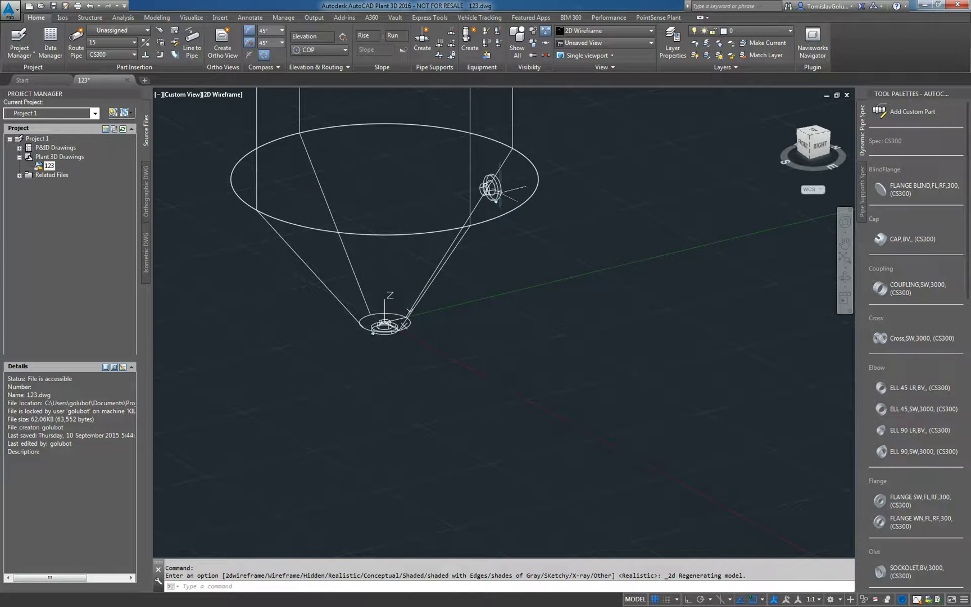
left_click(490, 188)
key("Delete")
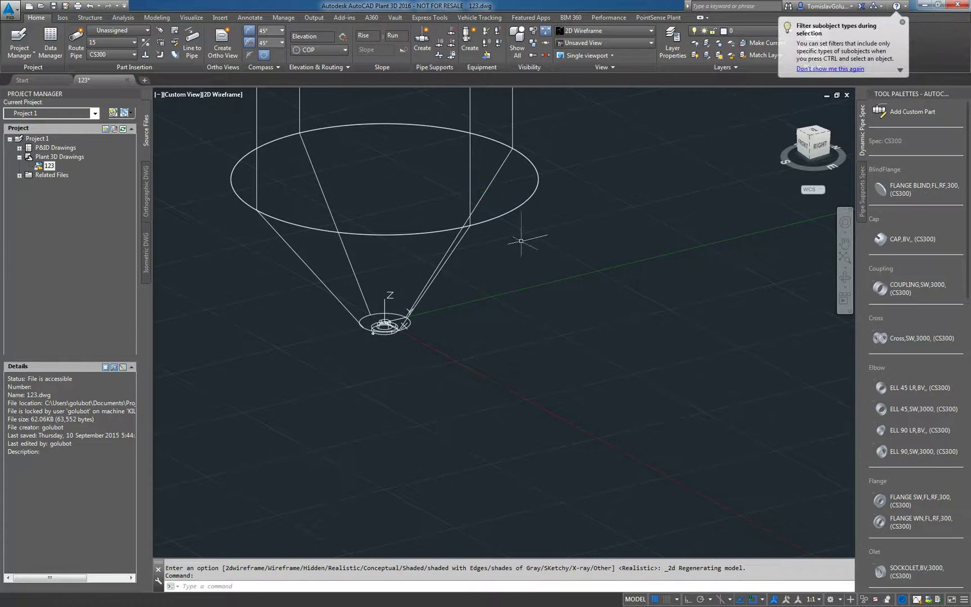
Delete the nozzle at the bottom tip of the vessel's cone
scroll(387, 340, "up", 3)
scroll(387, 340, "up", 2)
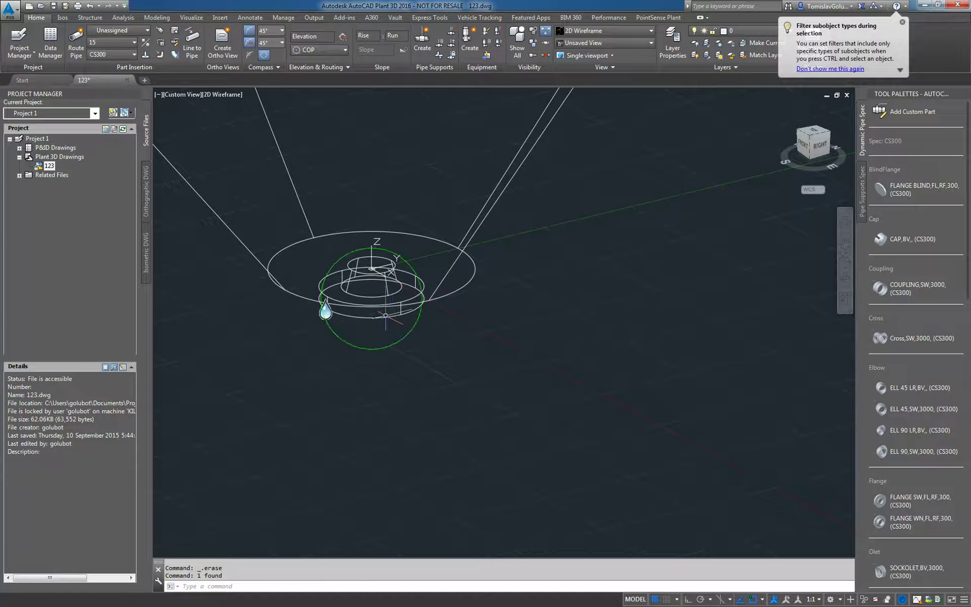
left_click(382, 323)
key("Delete")
scroll(414, 360, "down", 6)
scroll(414, 360, "down", 4)
middle_click_drag(500, 349, 515, 341, "shift")
middle_click_drag(502, 280, 499, 279, "shift")
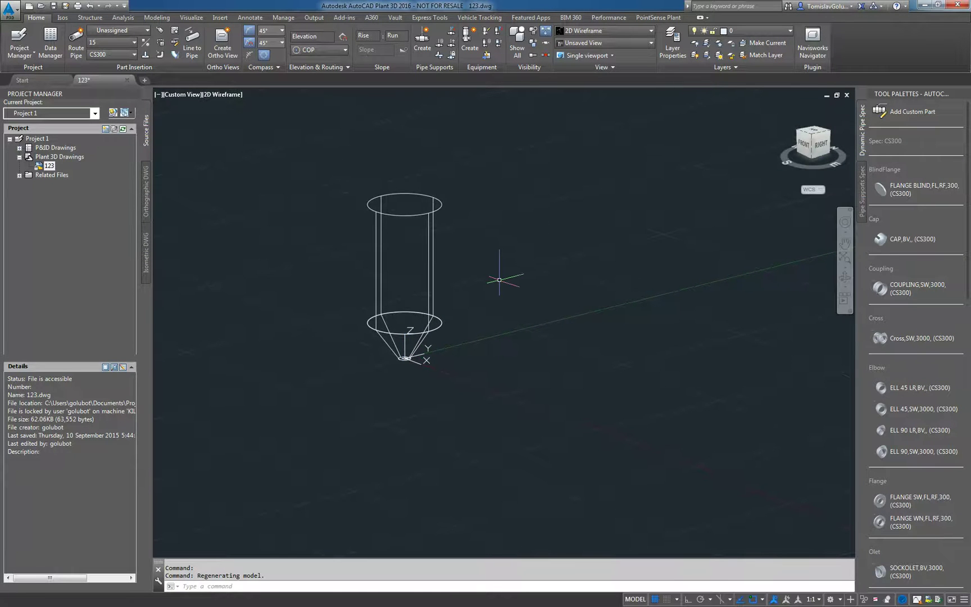
Start an FBX export of the model and save it to the Desktop as Hopper
type("fbxexport")
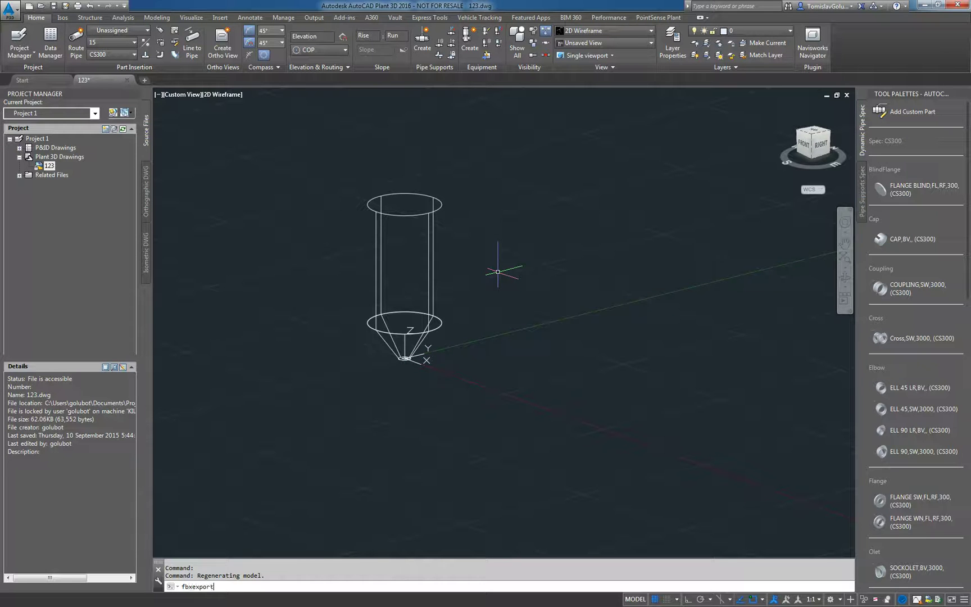
key("Return")
left_click(354, 372)
double_click(438, 403)
type("Hopper")
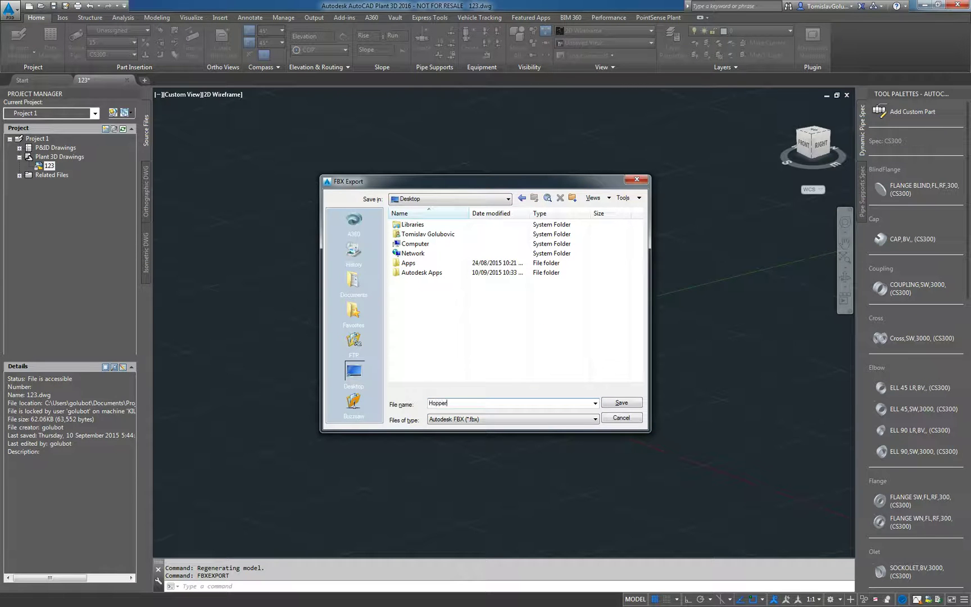
key("Return")
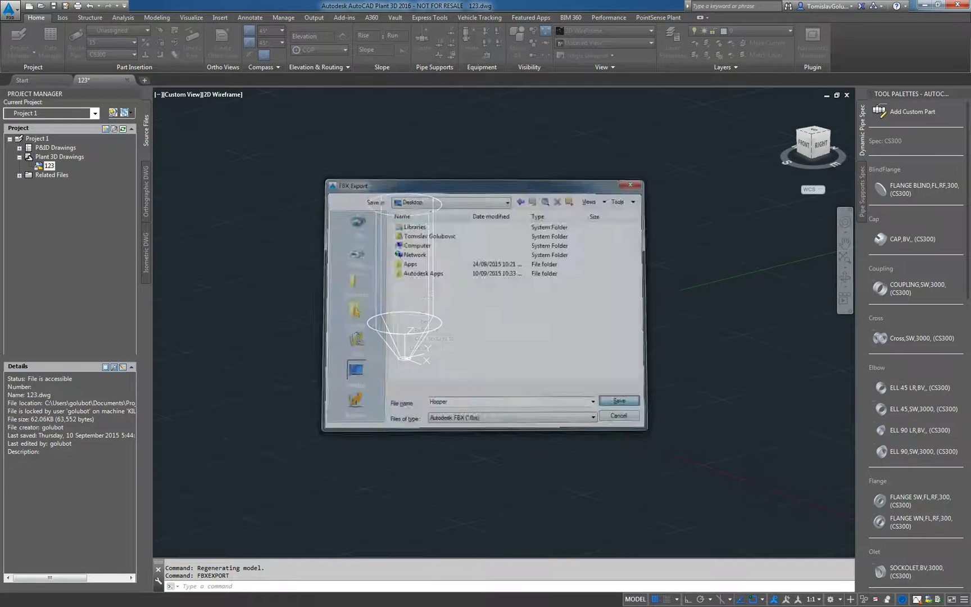
Exclude lights, cameras and materials from the FBX export and export the visible objects only
left_click(403, 279)
left_click(403, 289)
left_click(403, 299)
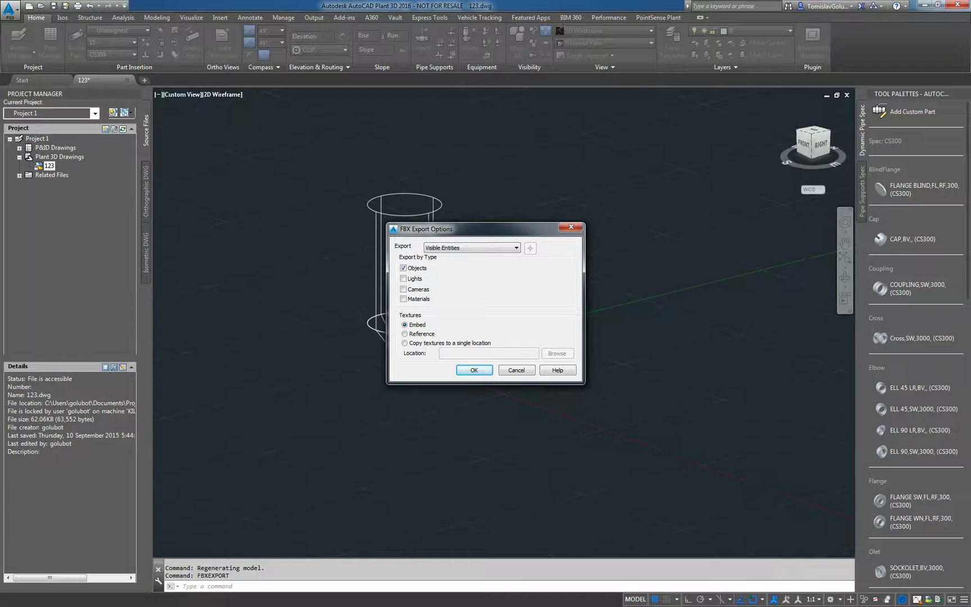
left_click(473, 369)
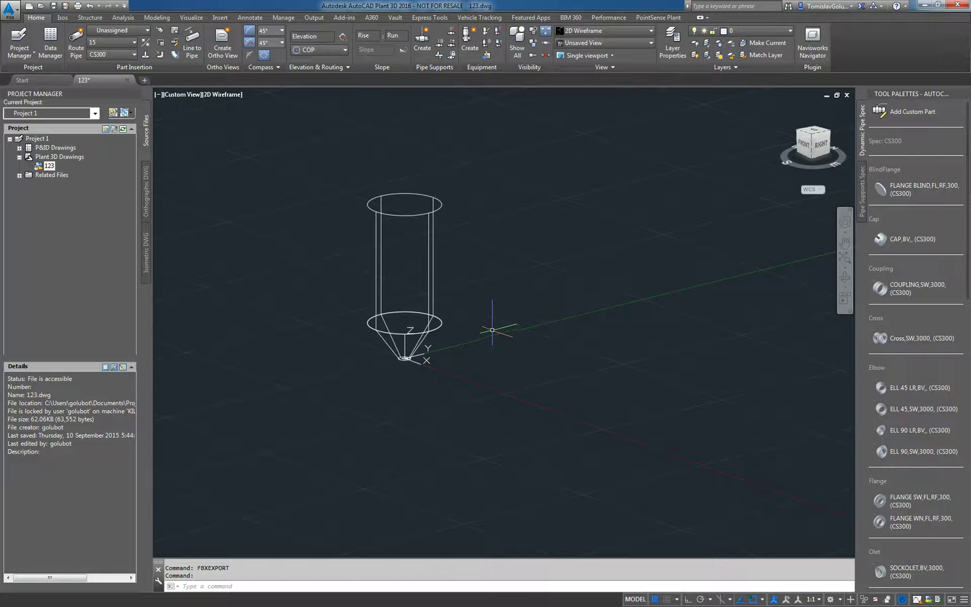
Erase all objects from the drawing
type("e")
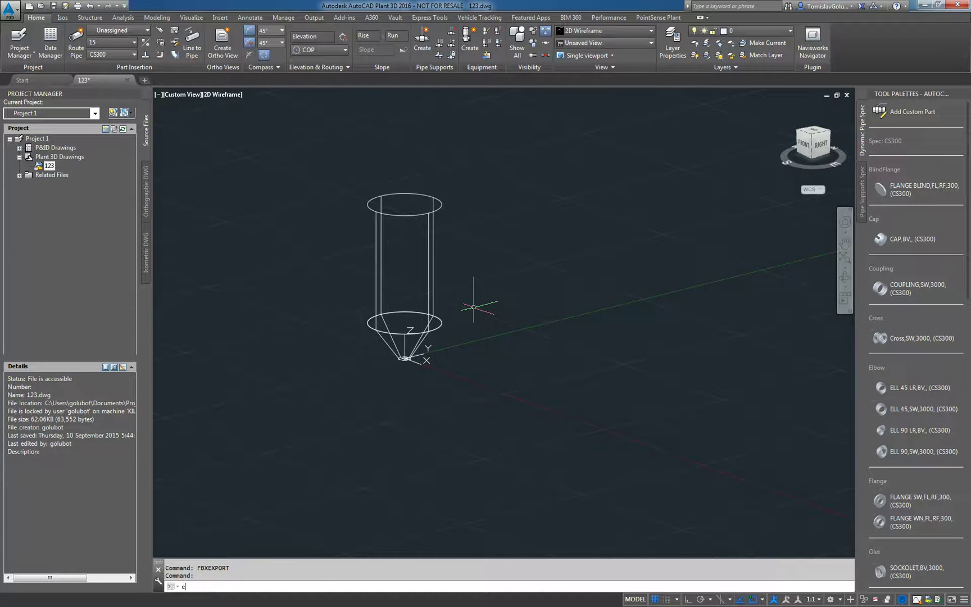
key("Return")
type("all")
key("Return")
key("Return")
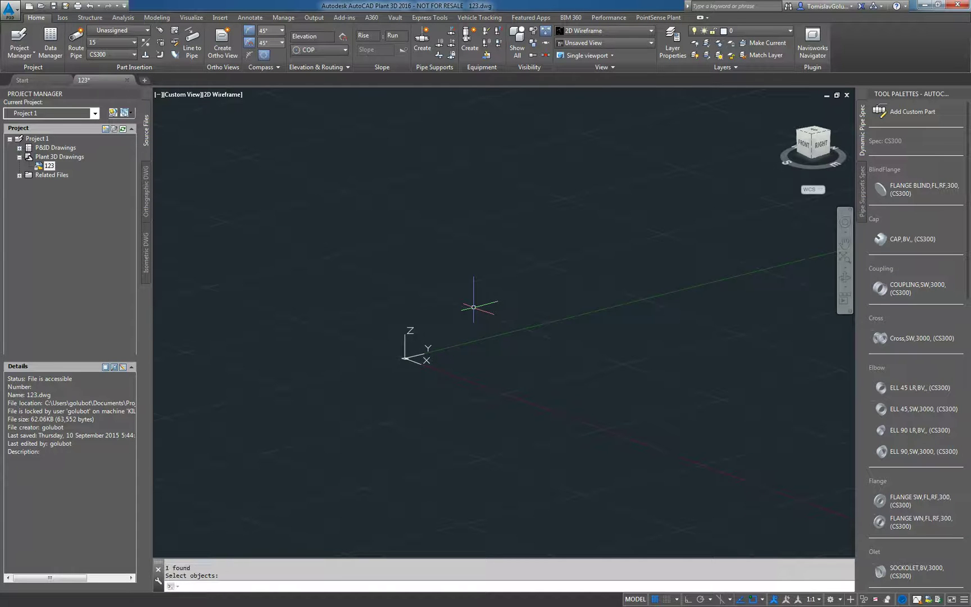
key("Escape")
key("Escape")
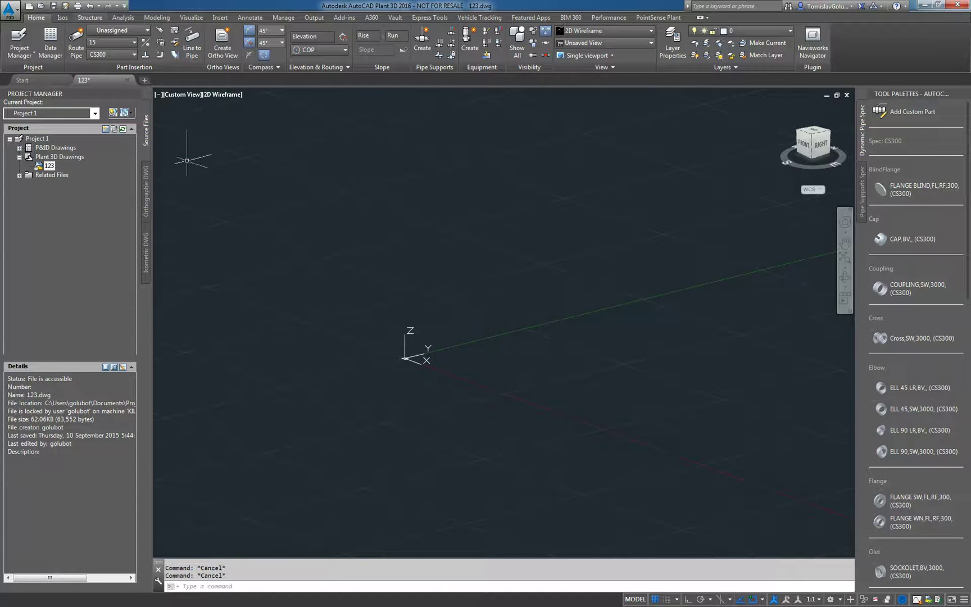
Start a structural member and set its shape type to Universal Columns AS/NZS, size 310 UC 158
left_click(90, 17)
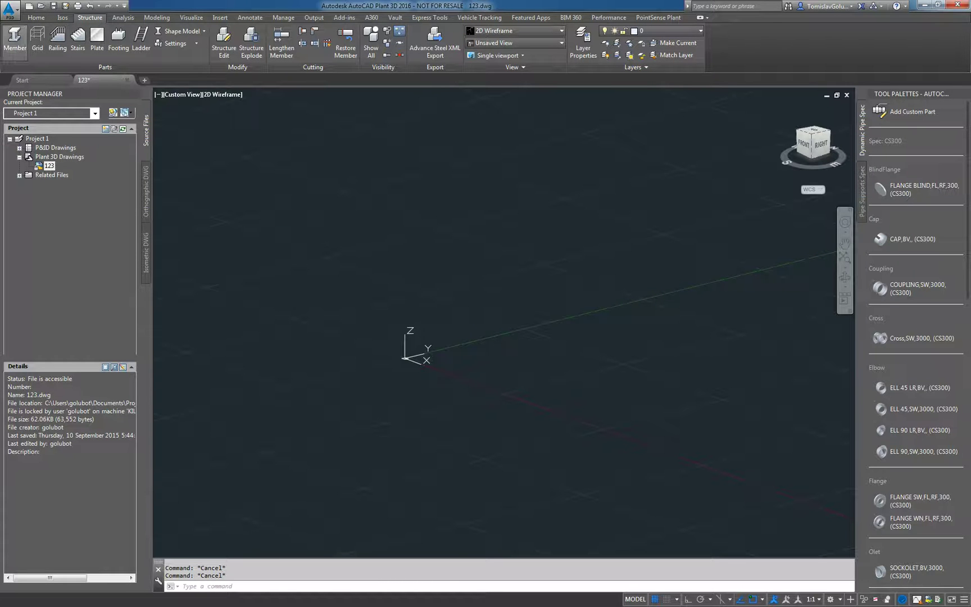
left_click(14, 38)
type("s")
key("Return")
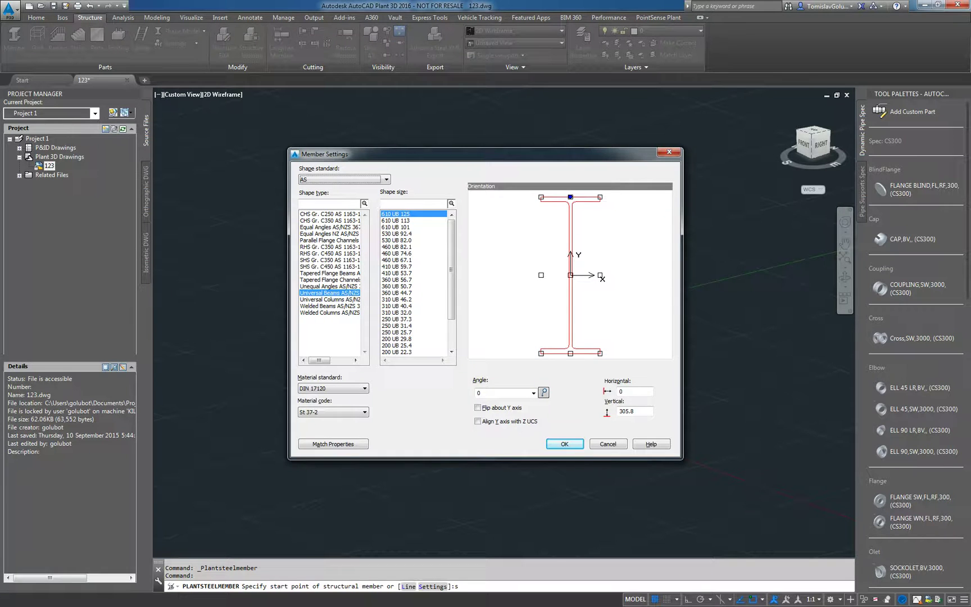
left_click(330, 299)
left_click(565, 443)
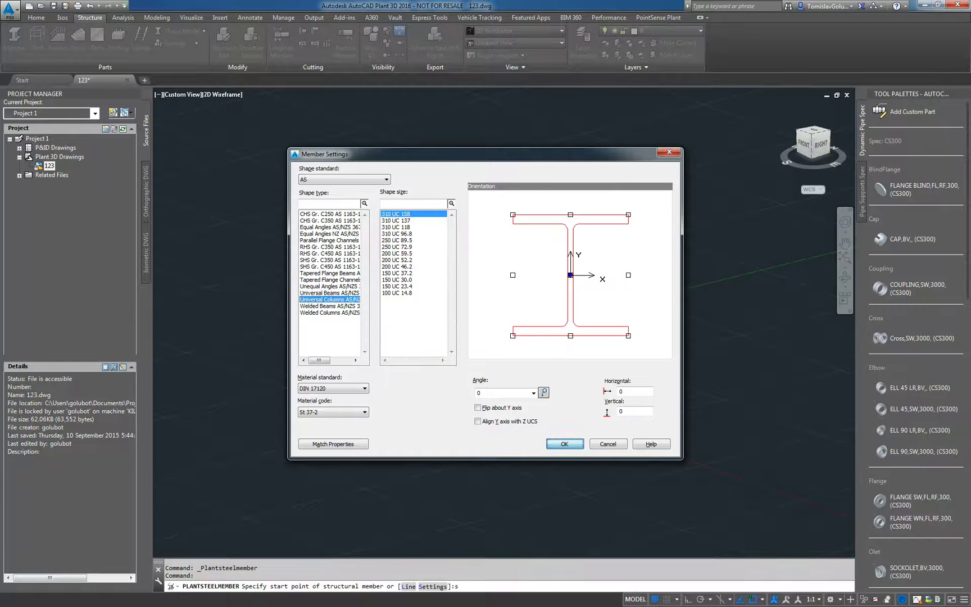
Draw a vertical column 6000 mm high from the origin 0,0 with ortho mode on
type("0,0")
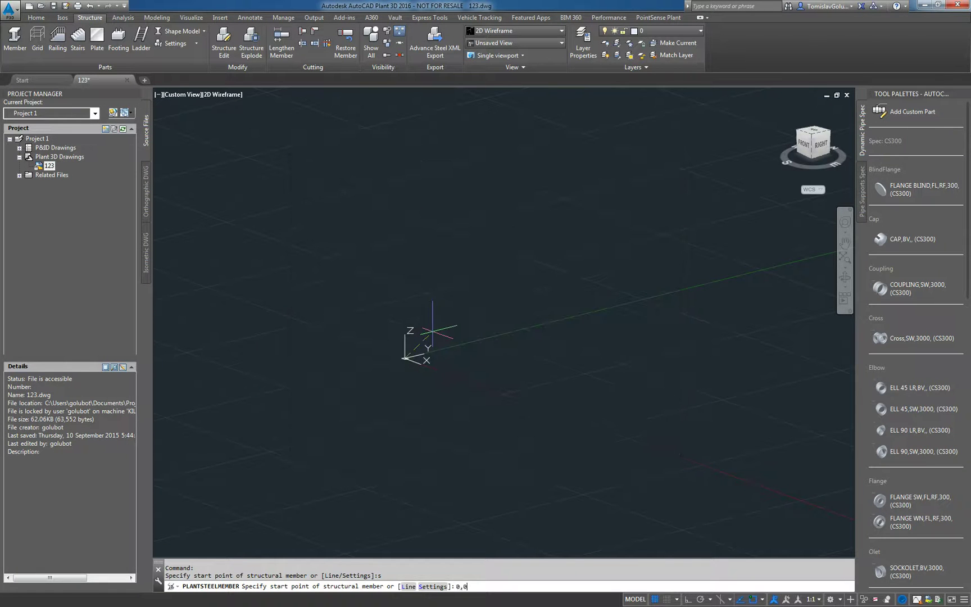
key("Return")
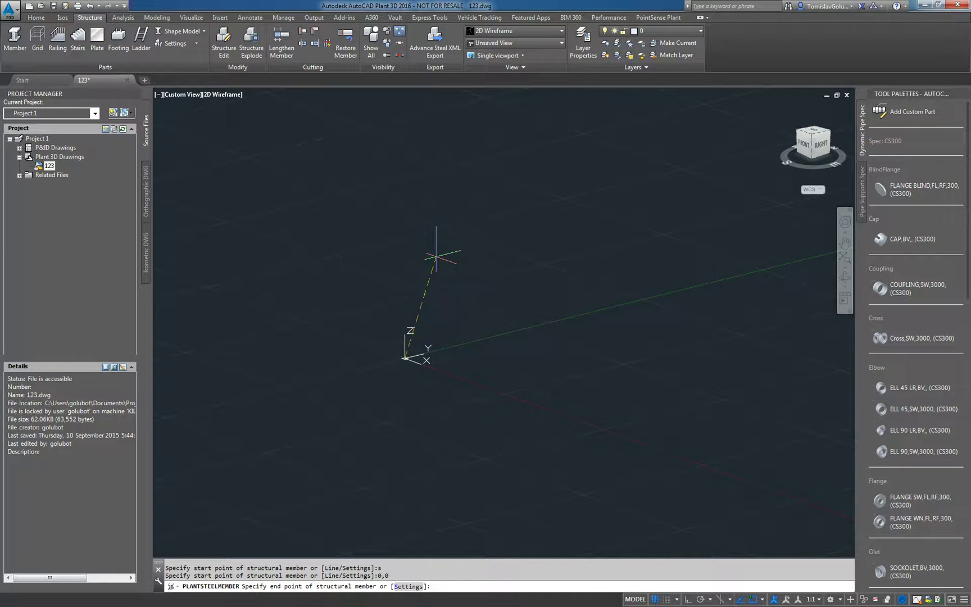
key("F8")
type("6000")
key("Return")
key("Return")
type("c")
key("Return")
key("Escape")
key("Escape")
Copy the column 6000 mm along the X axis
type("co")
key("Return")
left_click(434, 218)
left_click(401, 230)
key("Return")
left_click(481, 236)
type("6000")
key("Return")
key("Return")
key("Return")
left_click(572, 210)
left_click(336, 340)
key("Return")
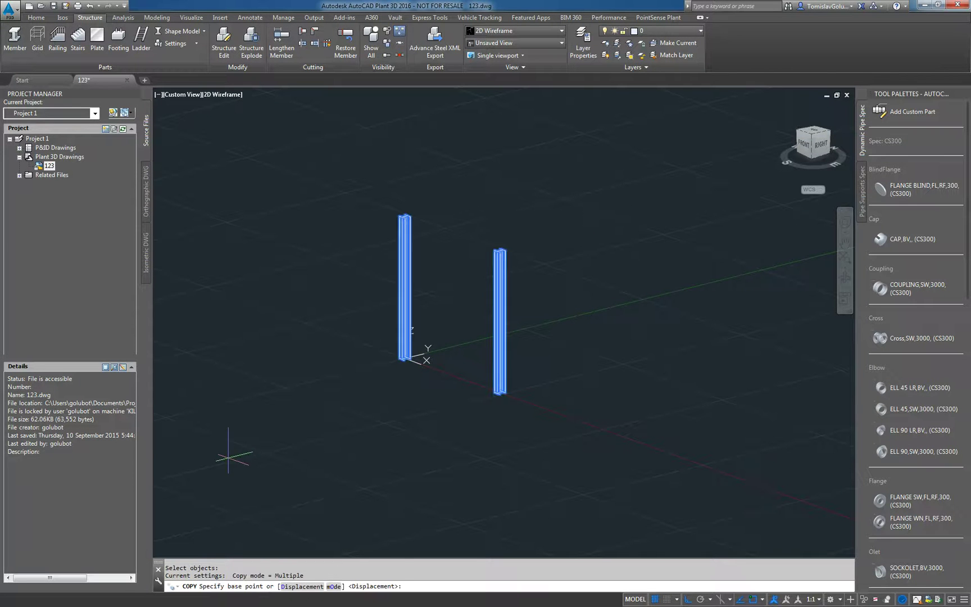
key("Escape")
key("Escape")
Set the viewport's visual style to Realistic
scroll(505, 212, "up", 4)
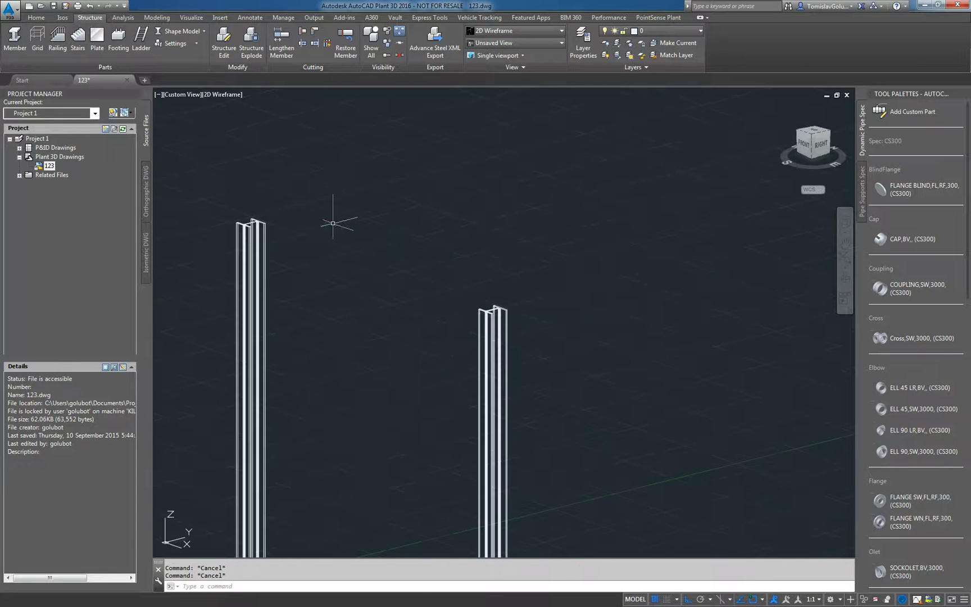
left_click(223, 94)
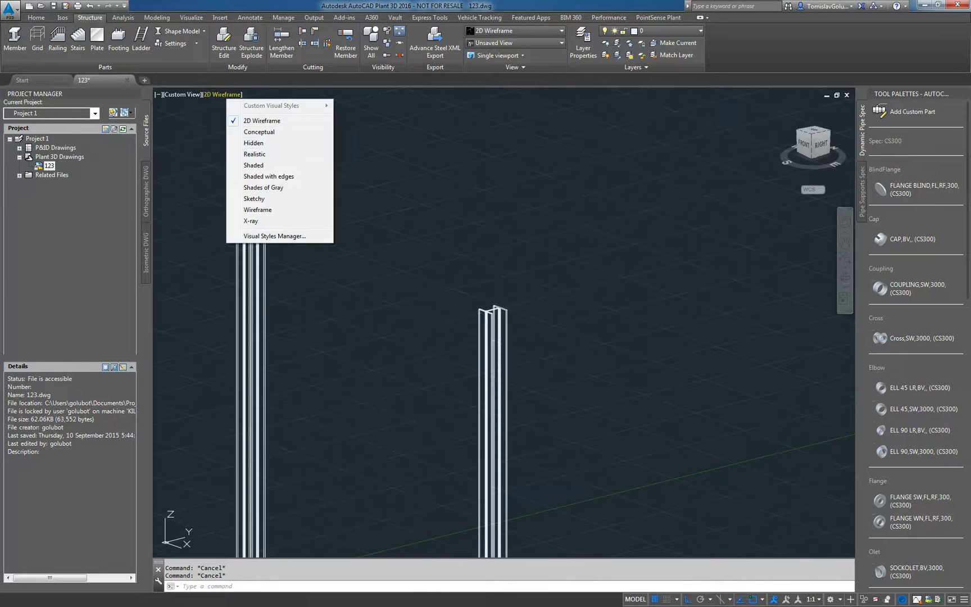
left_click(253, 153)
Start a structural member and set its shape type to Universal Beams AS/NZS, size 610 UB 125
scroll(188, 238, "up", 5)
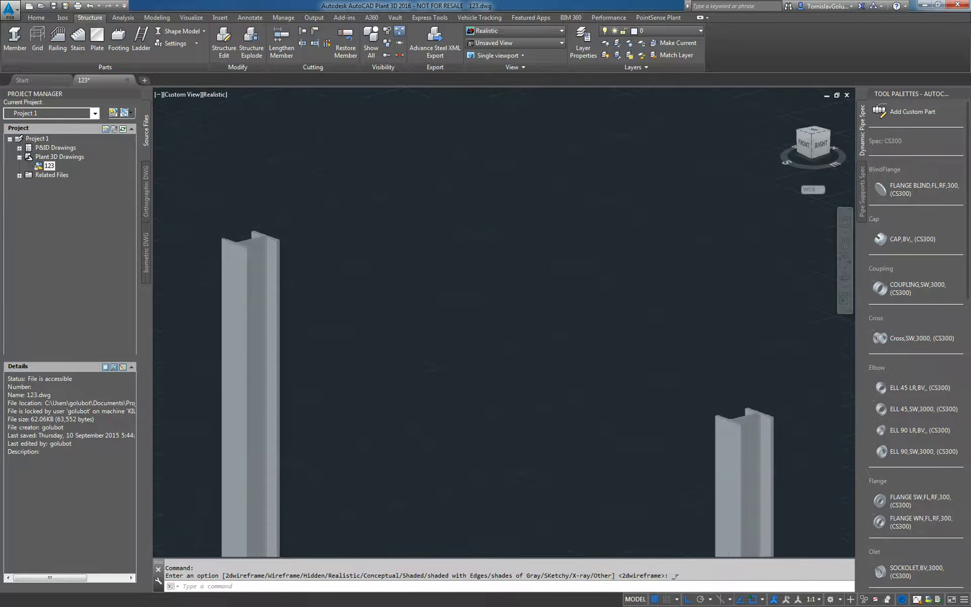
scroll(188, 238, "up", 3)
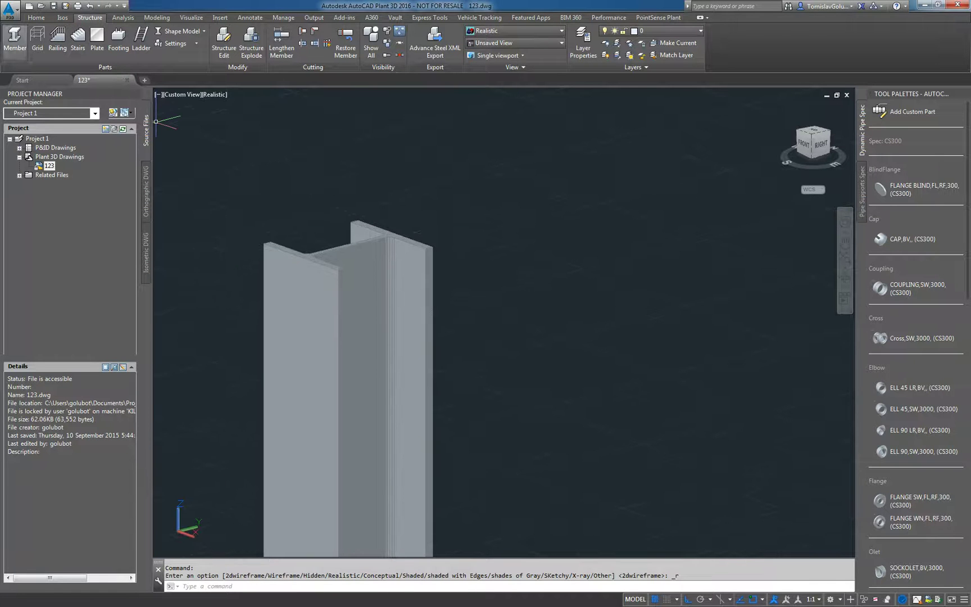
left_click(15, 39)
type("s")
key("Return")
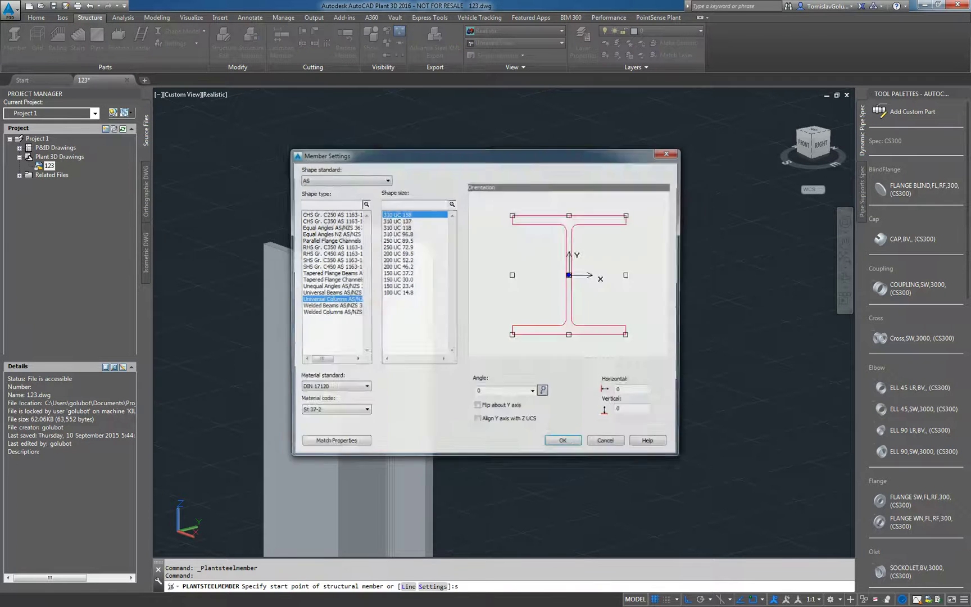
left_click(330, 293)
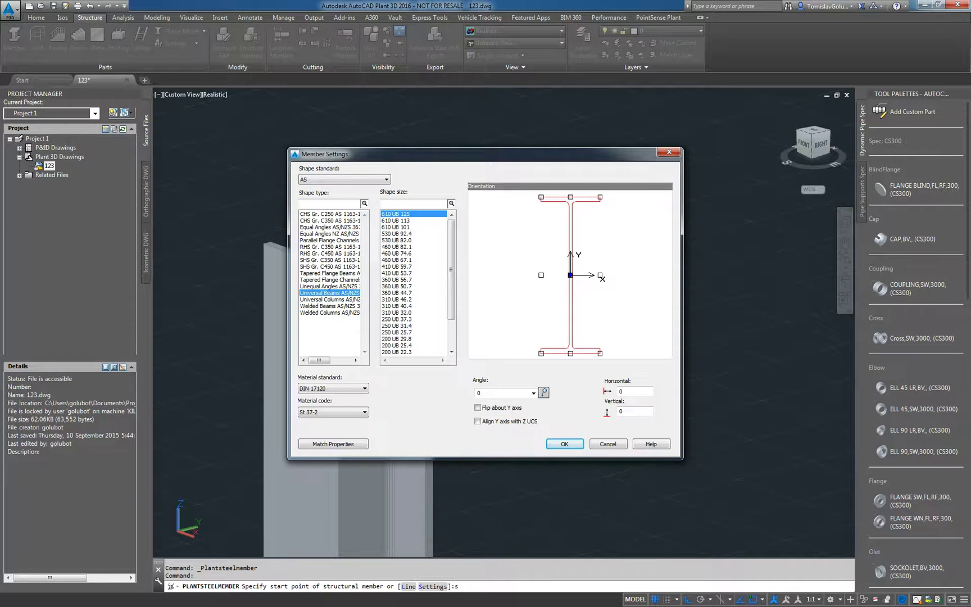
key("Return")
Draw a beam between the tops of the two columns, from web midpoint to web midpoint
type("mid")
key("Return")
left_click(350, 245)
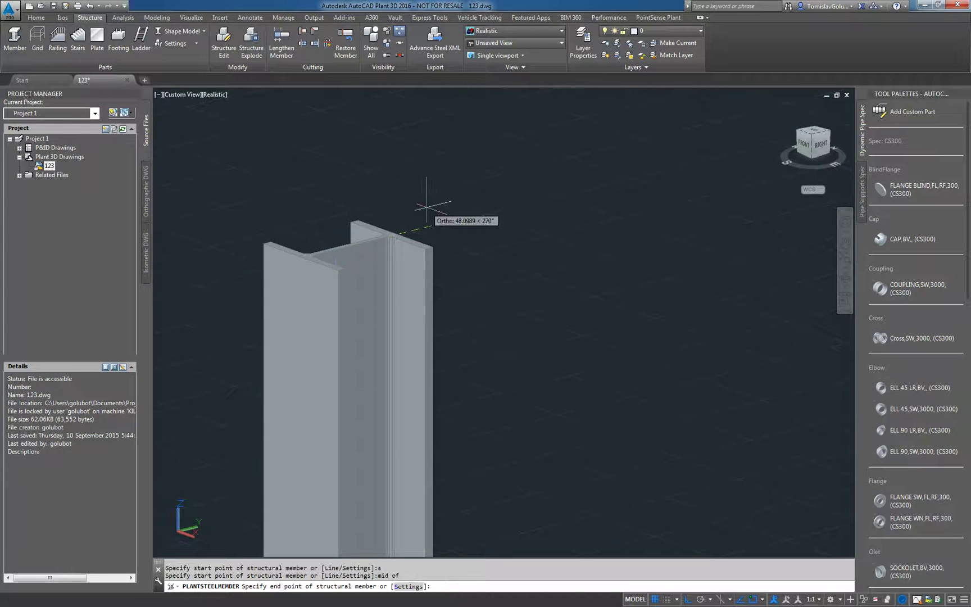
scroll(433, 197, "down", 4)
scroll(388, 223, "down", 2)
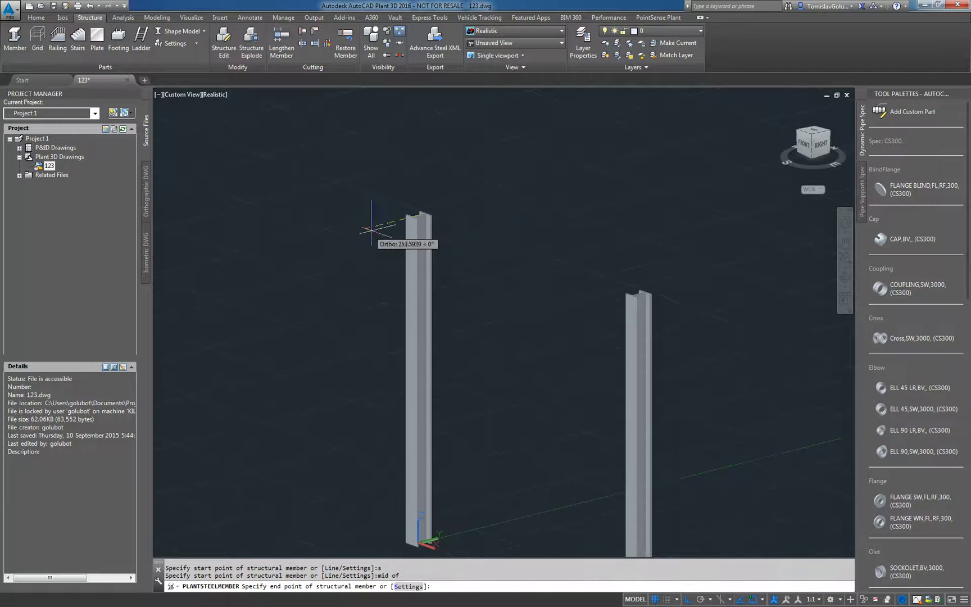
scroll(701, 304, "up", 2)
scroll(570, 277, "up", 5)
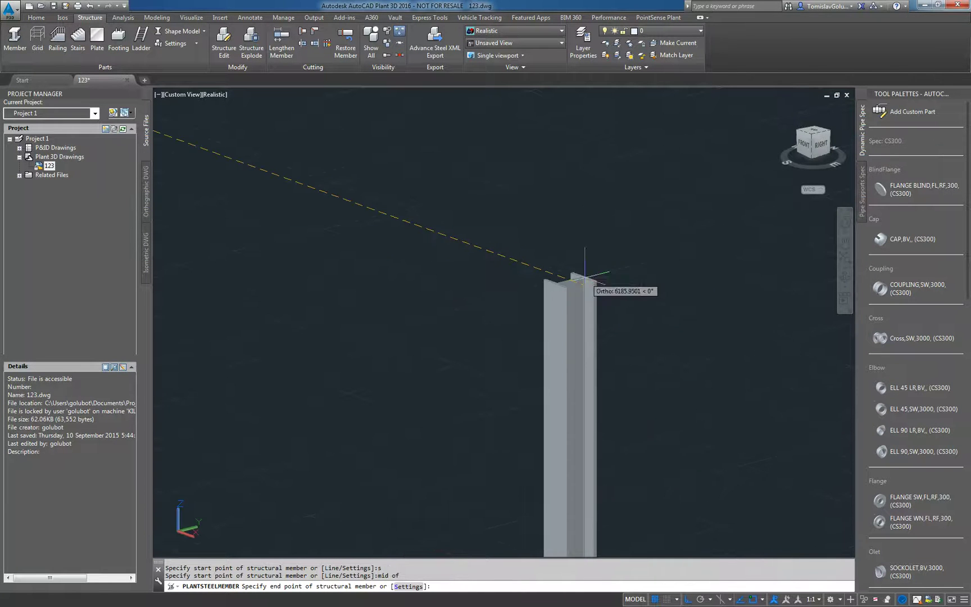
type("mi")
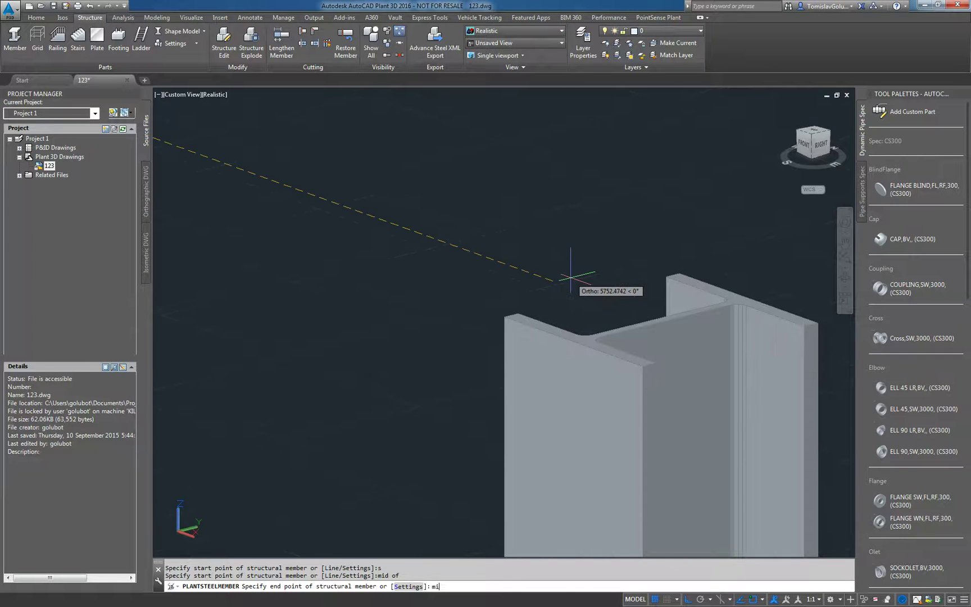
type("d")
key("Return")
left_click(630, 304)
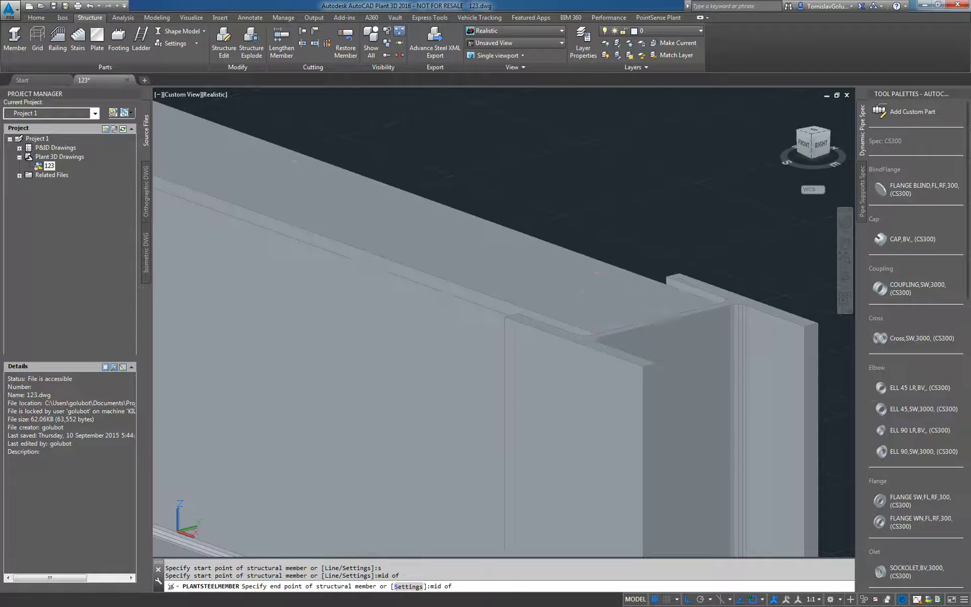
left_click(573, 276)
key("Return")
scroll(548, 282, "down", 3)
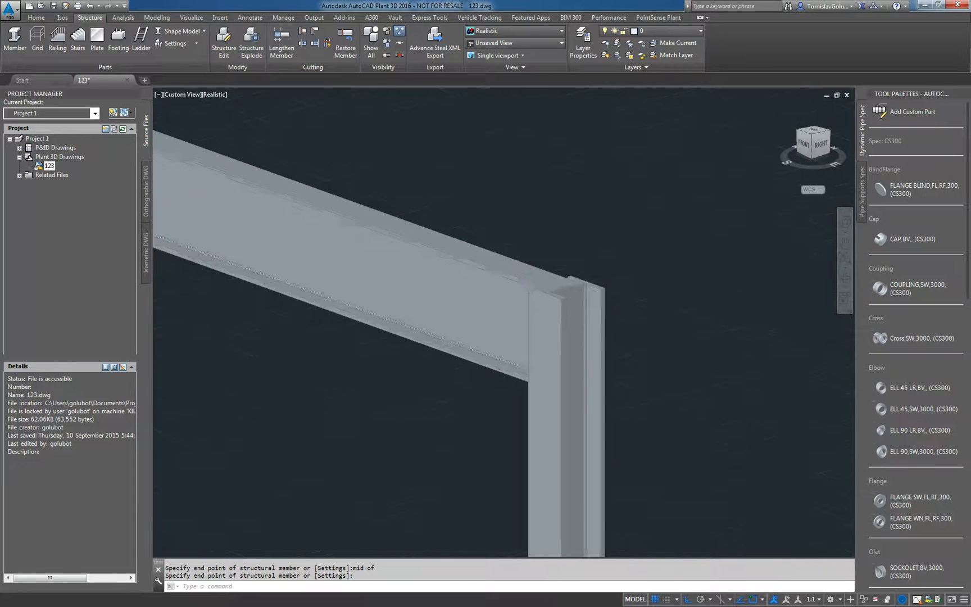
scroll(499, 217, "down", 3)
scroll(494, 210, "down", 3)
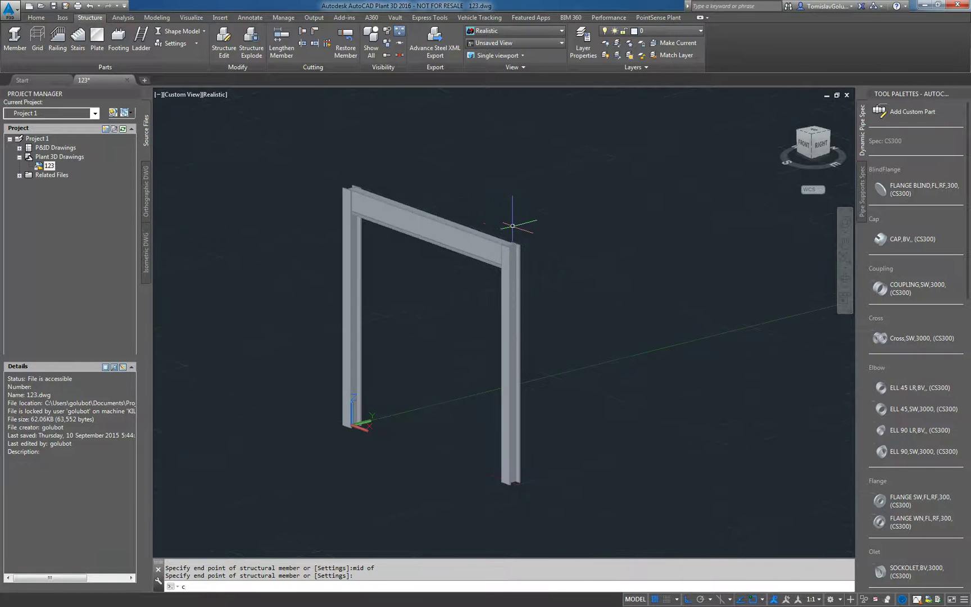
key("Return")
key("Escape")
key("Escape")
Copy the whole frame of two columns and beam 6000 mm along the Y axis
type("co")
key("Return")
left_click(546, 200)
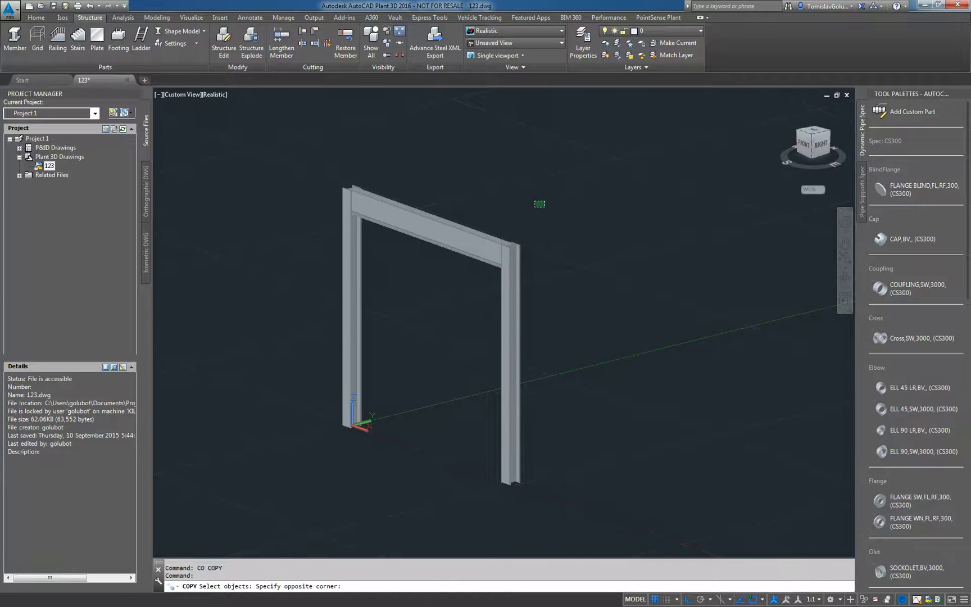
left_click(303, 282)
key("Return")
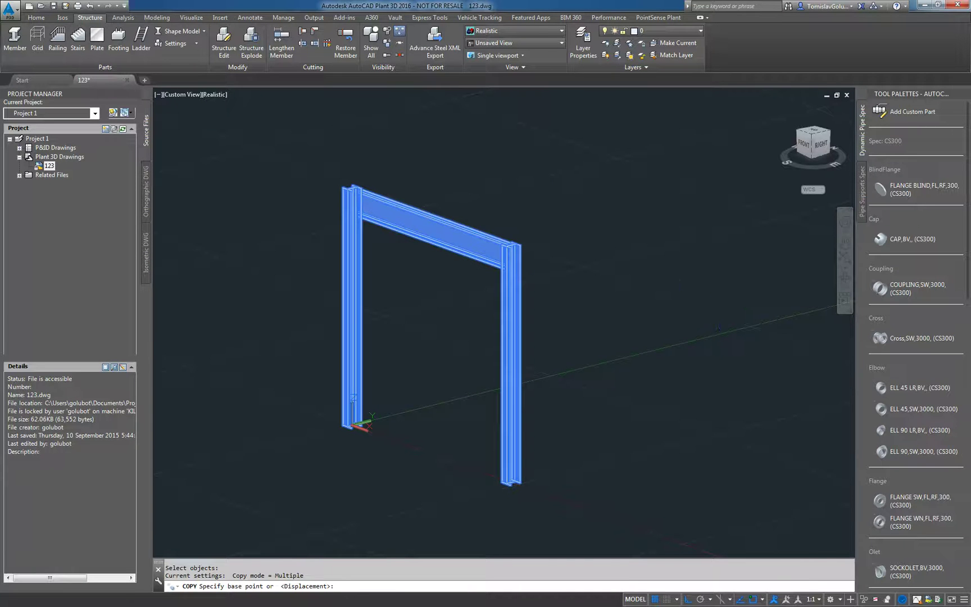
left_click(682, 306)
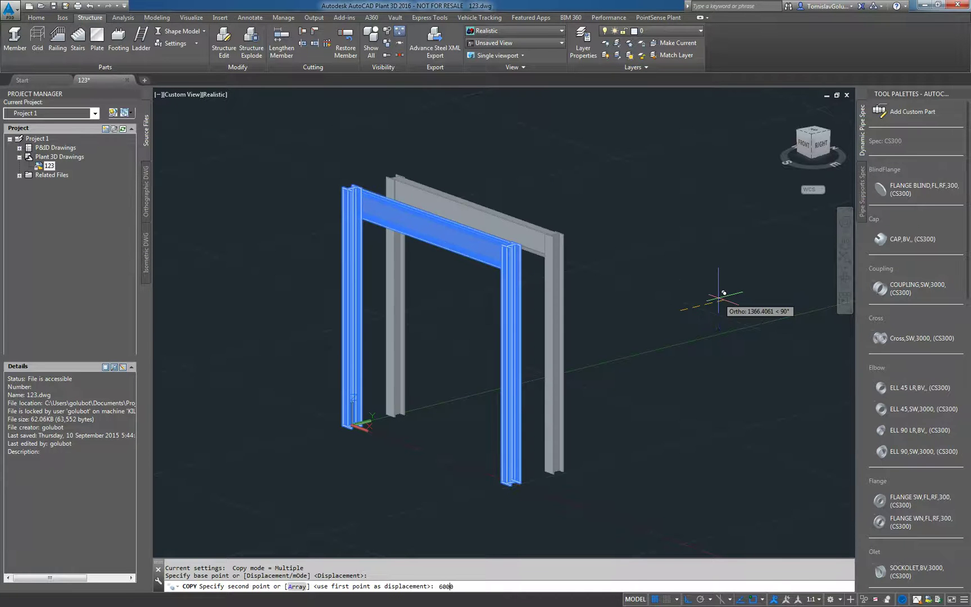
type("6000")
key("Return")
key("Return")
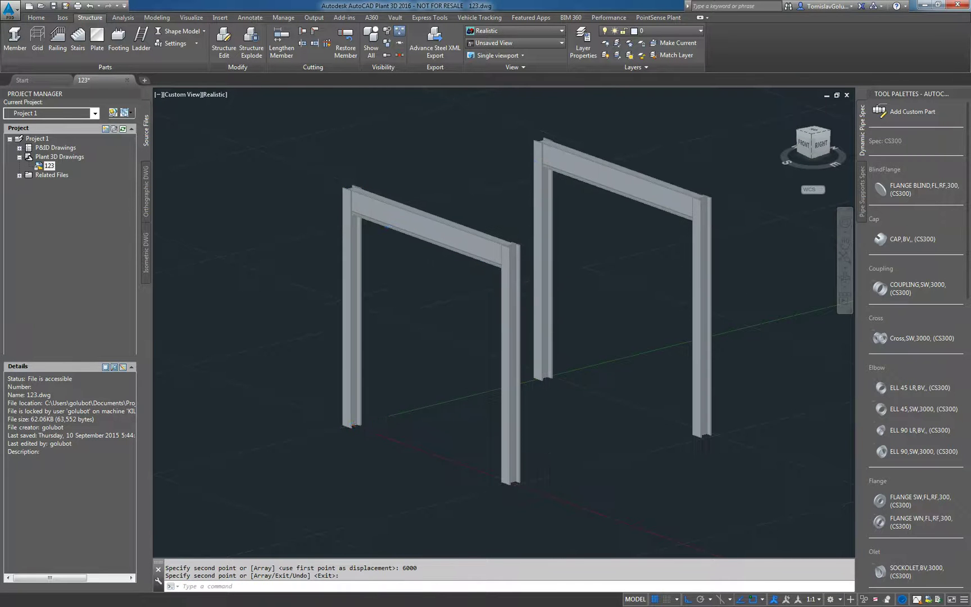
Draw a beam joining the two frames at their column tops on the origin side, between the midpoints of the facing flanges
scroll(402, 115, "up", 4)
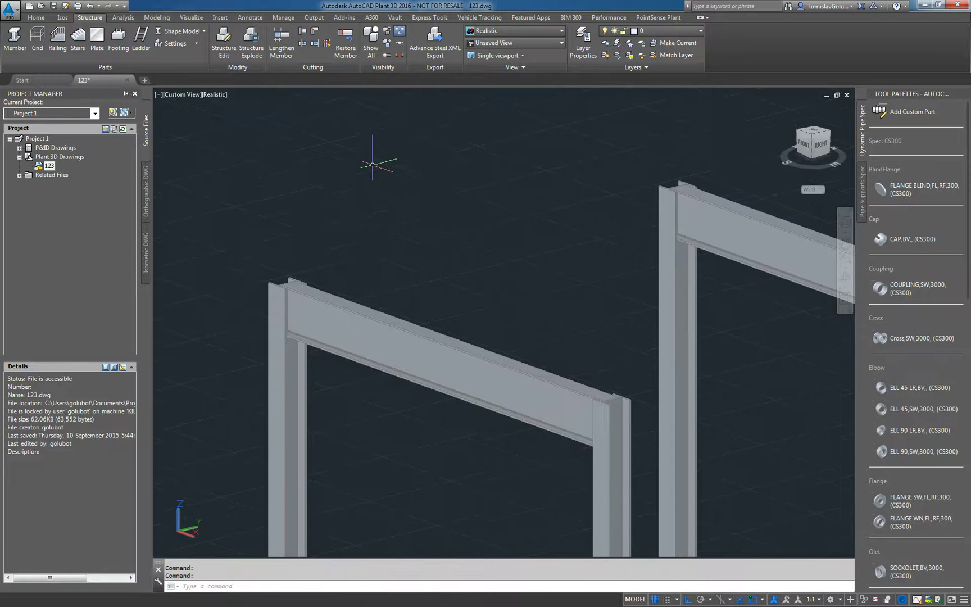
left_click(15, 36)
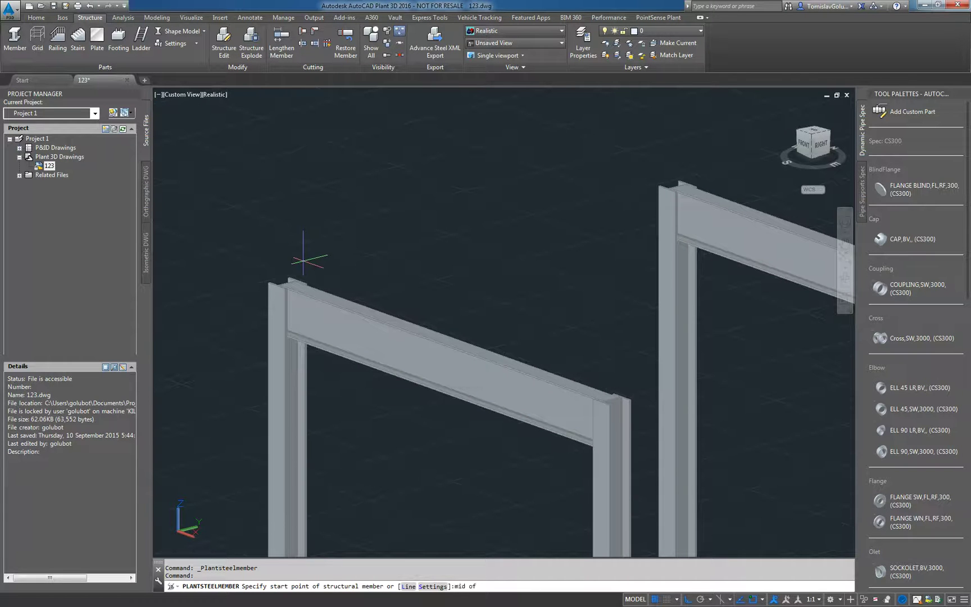
left_click(298, 280)
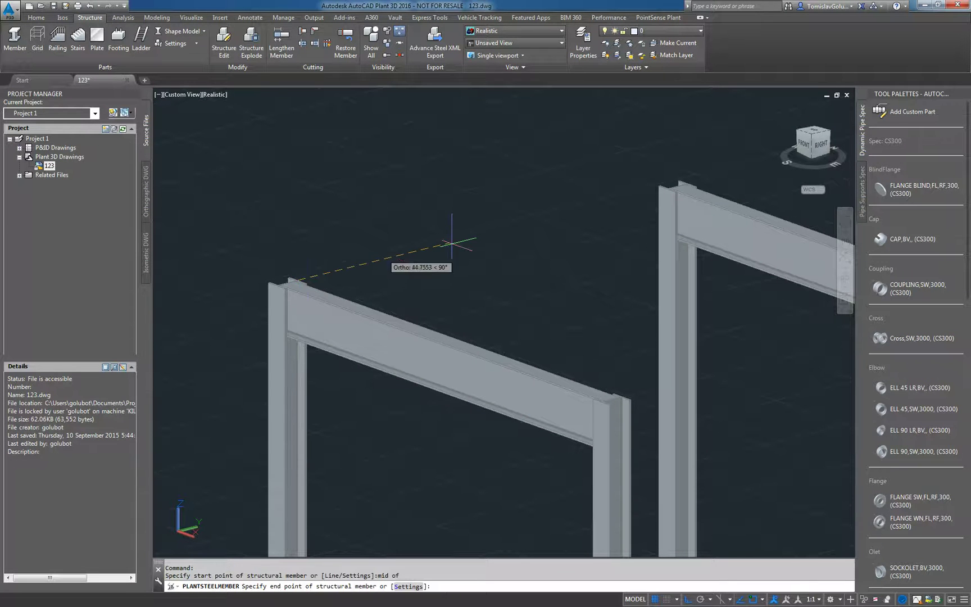
type("mid")
key("Return")
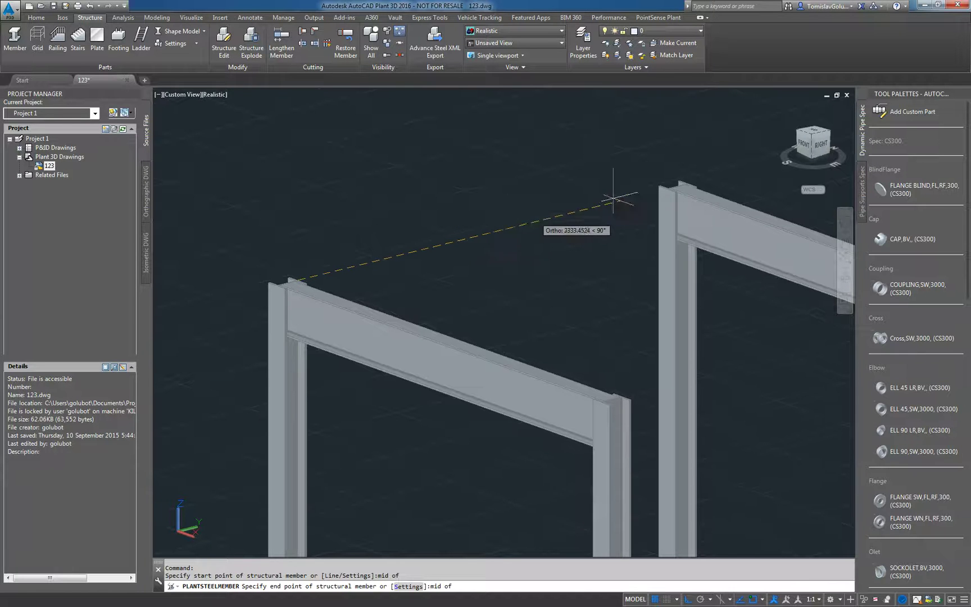
scroll(678, 185, "up", 3)
scroll(678, 185, "up", 2)
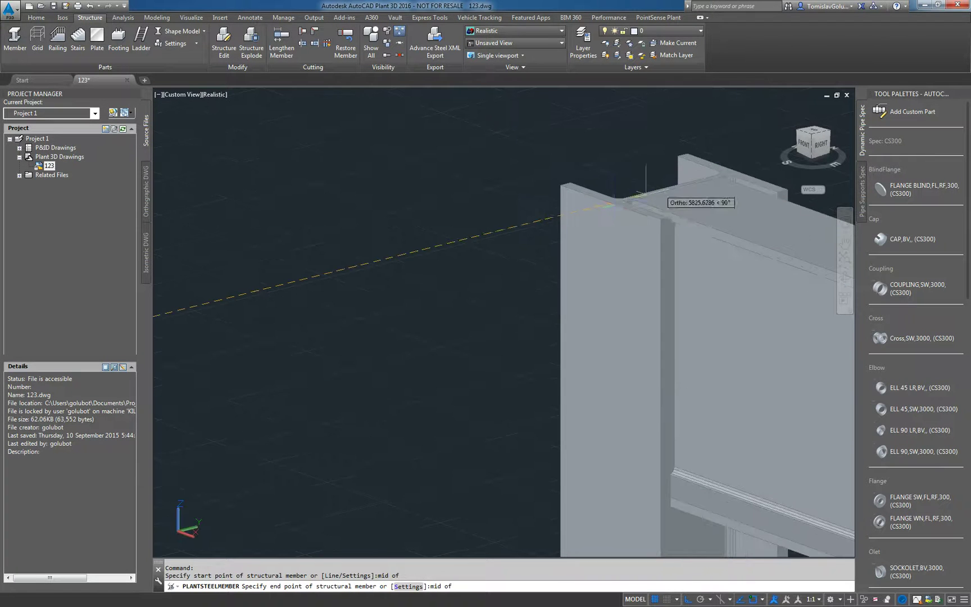
left_click(611, 203)
scroll(465, 201, "down", 2)
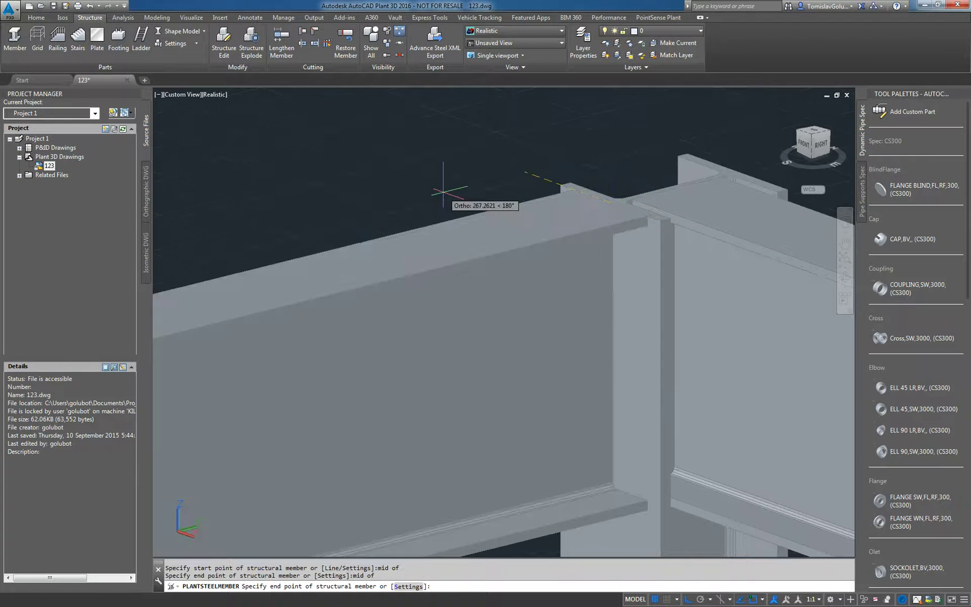
scroll(469, 199, "down", 3)
scroll(477, 194, "down", 2)
key("Escape")
type("co")
key("Return")
key("Escape")
key("Escape")
Copy the beam joining the two frames 6000 mm along the X axis to the opposite columns
type("c")
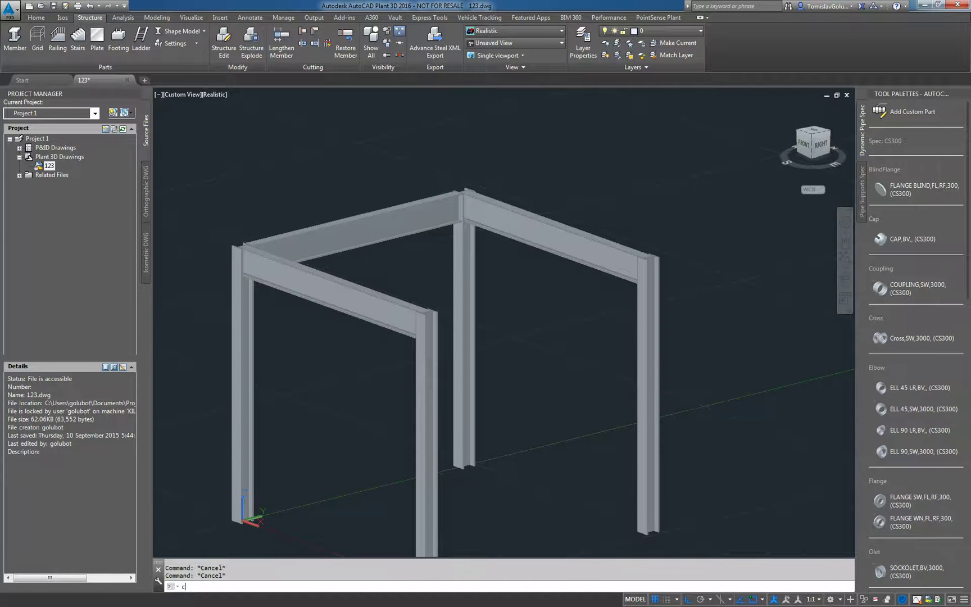
type("t o")
key("Return")
left_click(416, 218)
key("Return")
left_click(545, 157)
type("6000")
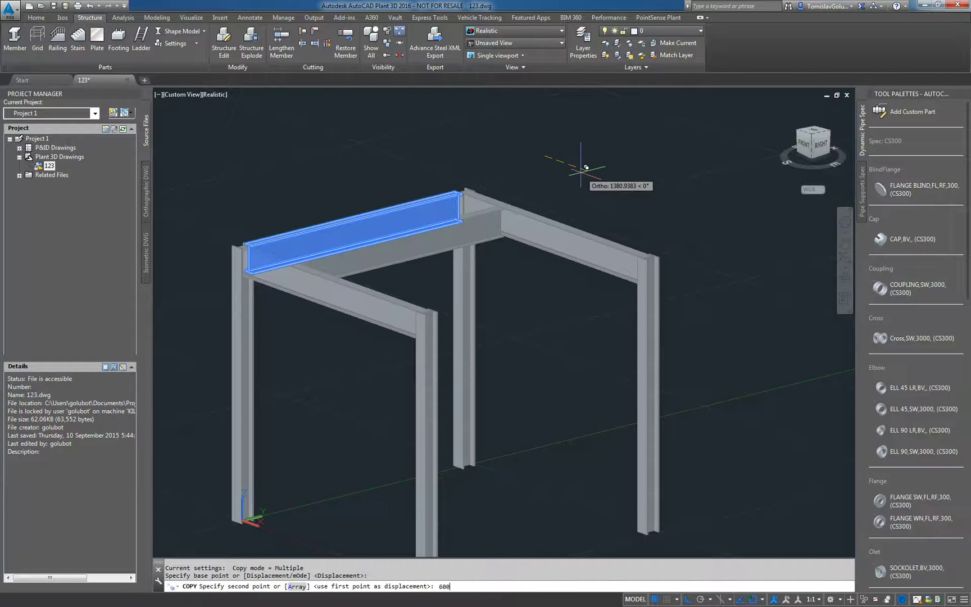
key("Return")
key("Return")
scroll(581, 172, "down", 2)
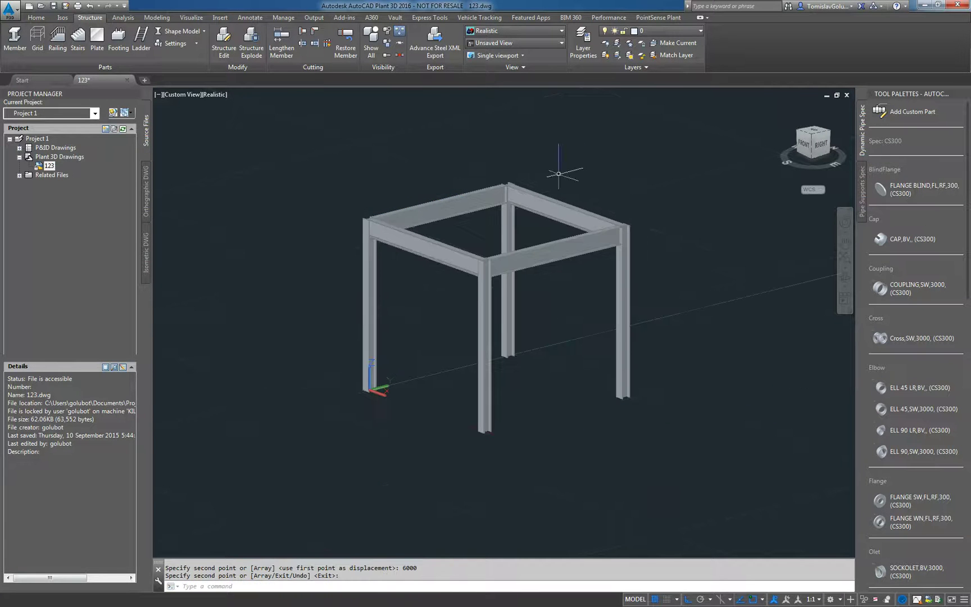
Export the steel structure to a new FBX file on the Desktop, including visible entities and objects only, with embedded textures
middle_click_drag(540, 236, 502, 237, "shift")
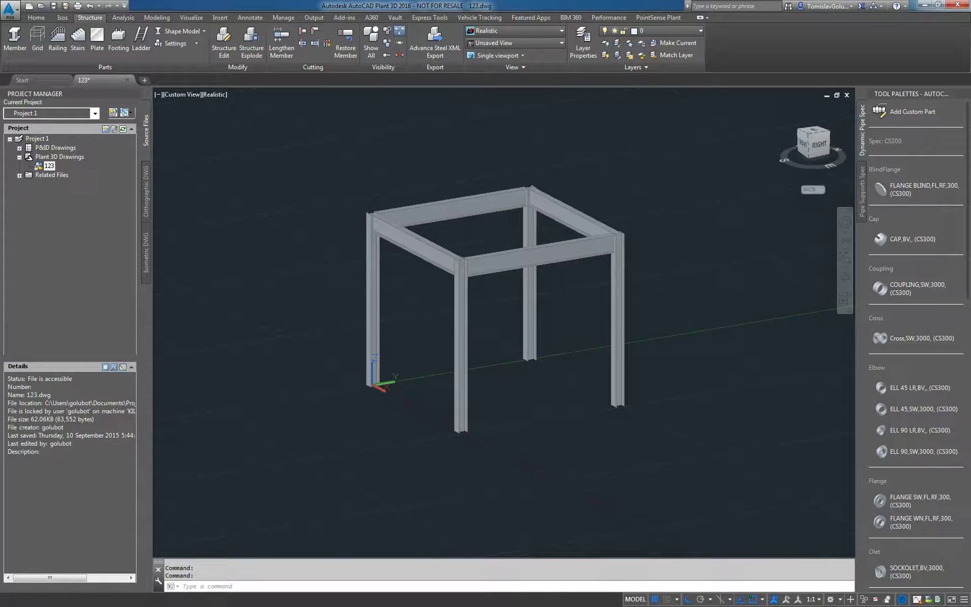
middle_click_drag(558, 348, 542, 361)
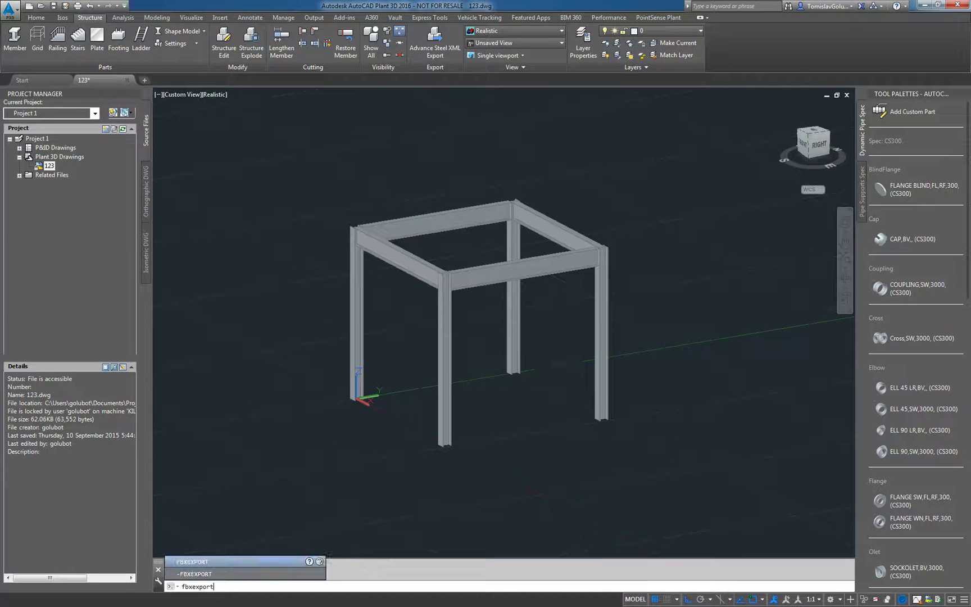
key("Return")
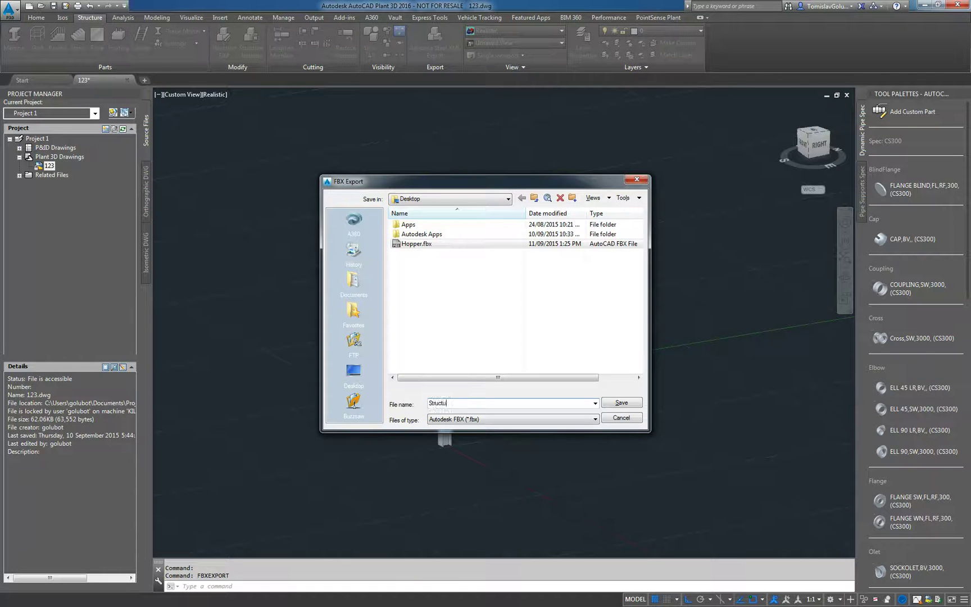
key("Return")
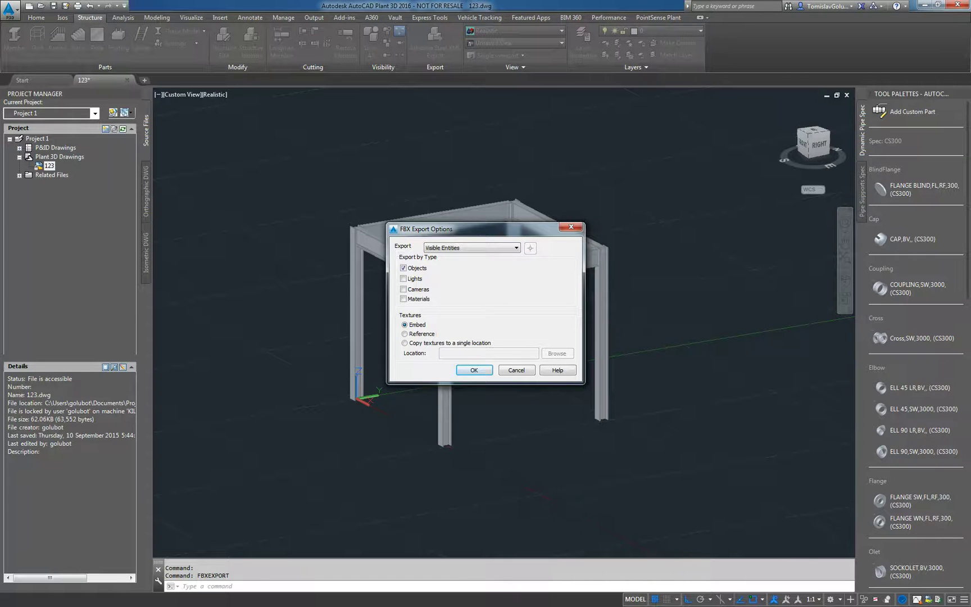
key("Return")
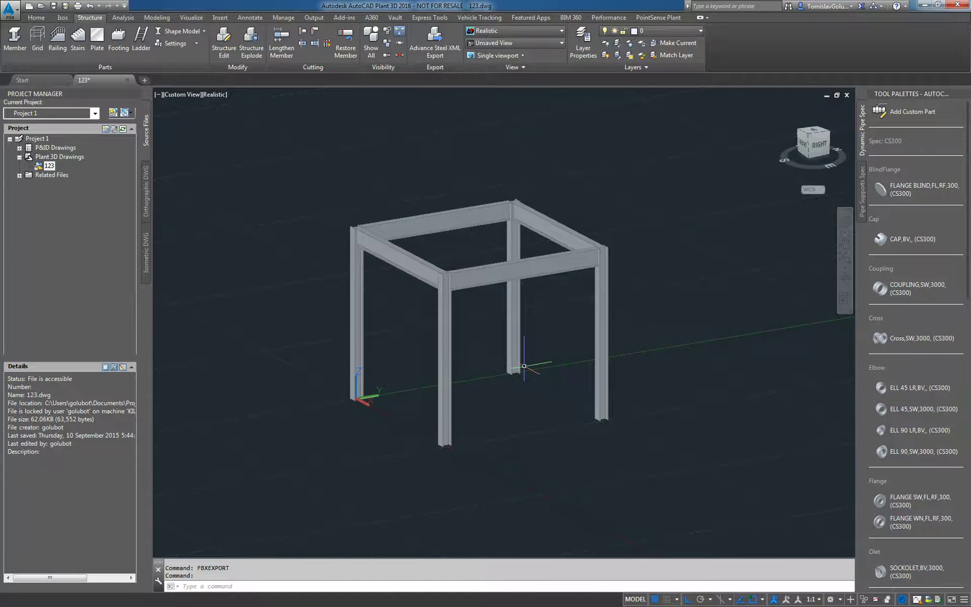
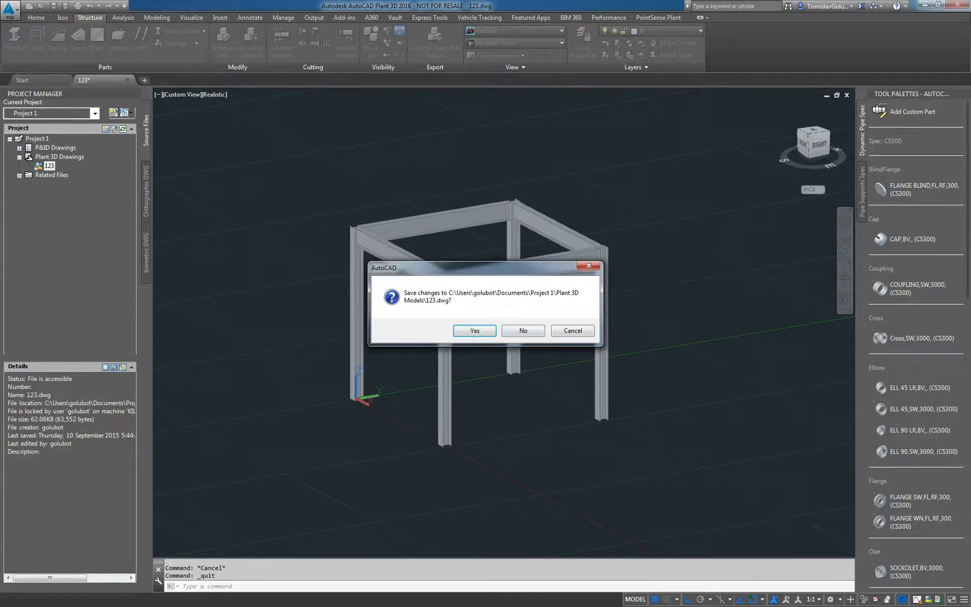
Quit the drawing without saving, switch to the Kalgoorlie model in InfraWorks 360 and show the 3D Model catalog of the Style Palette
left_click(523, 331)
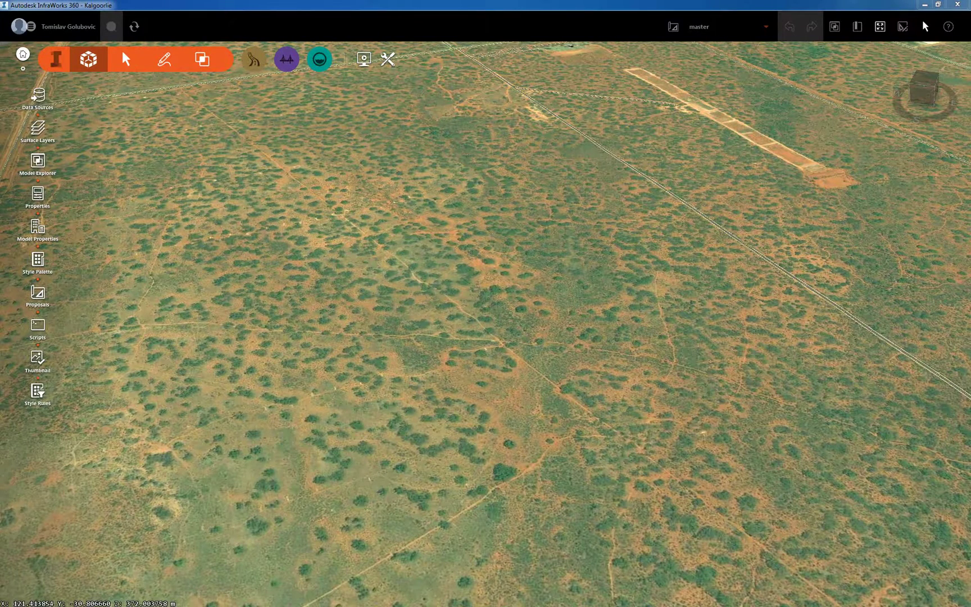
left_click_drag(562, 366, 569, 363)
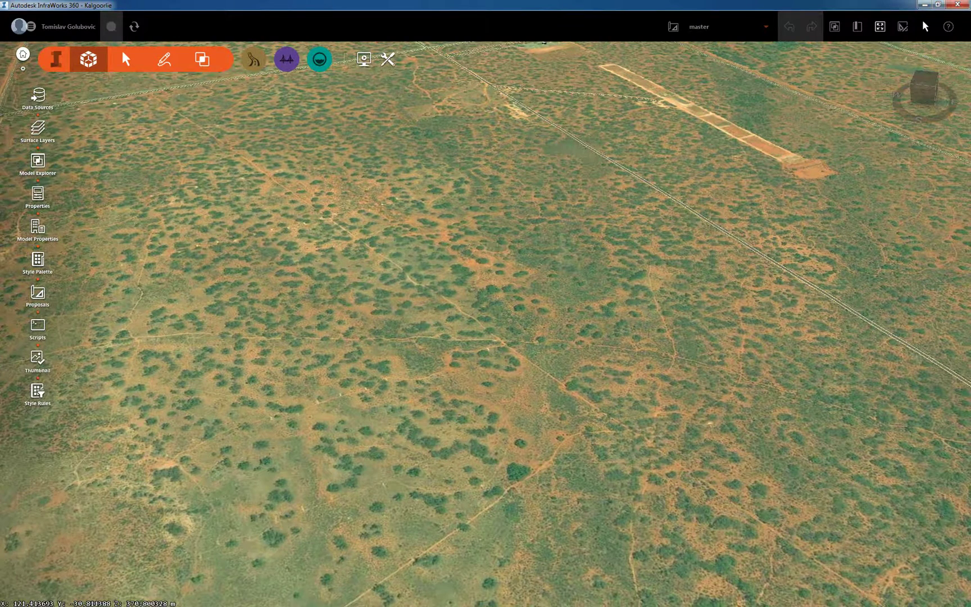
left_click(37, 261)
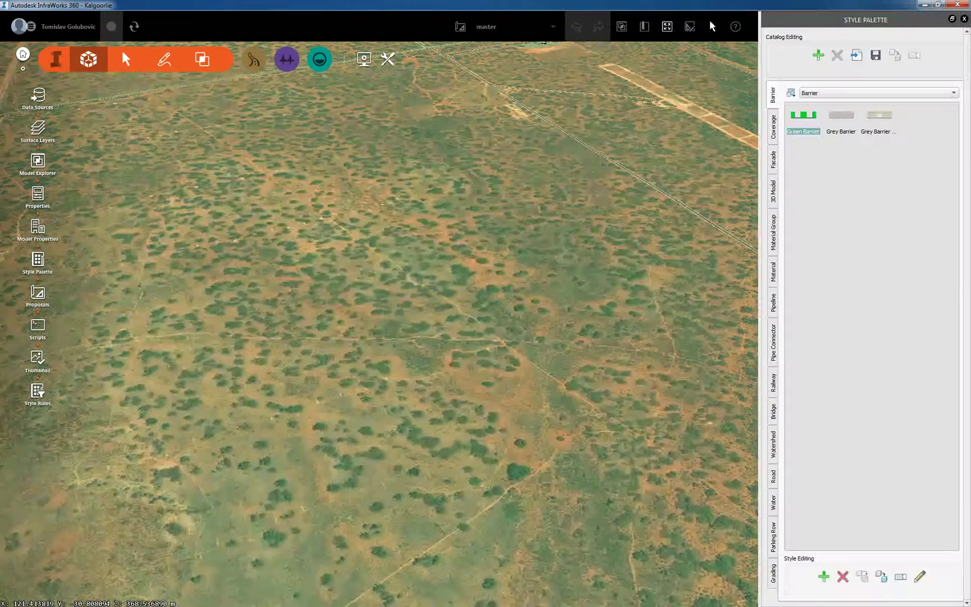
left_click(773, 192)
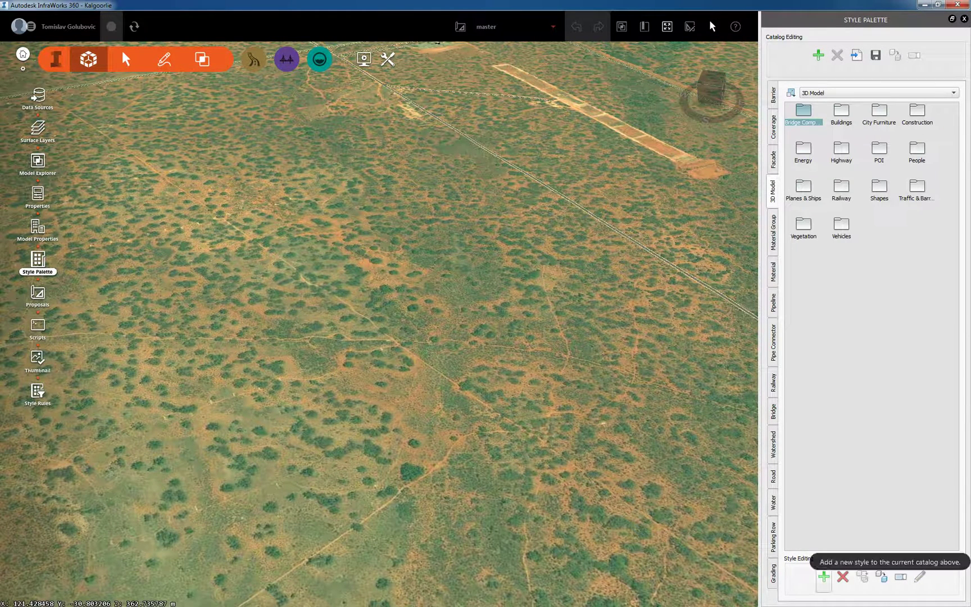
Add a new 3D model style to the catalog, using Hopper.fbx from the Desktop as its model file
left_click(824, 577)
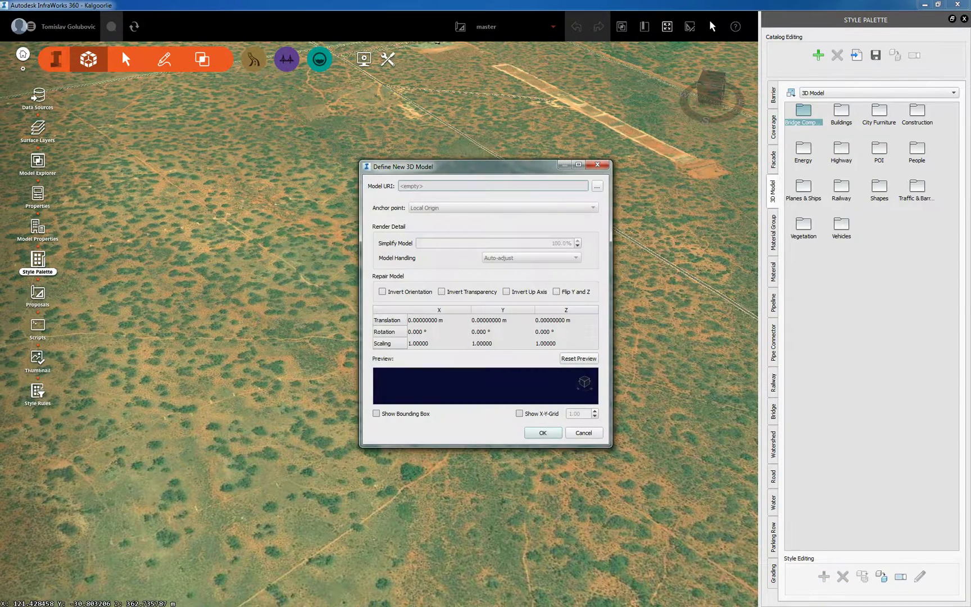
left_click(596, 186)
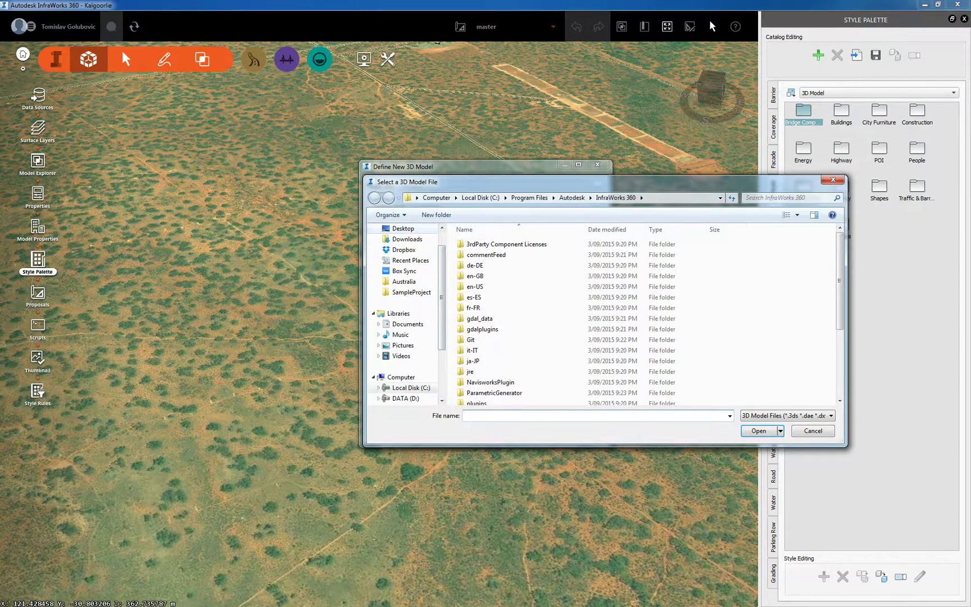
left_click(403, 229)
double_click(514, 296)
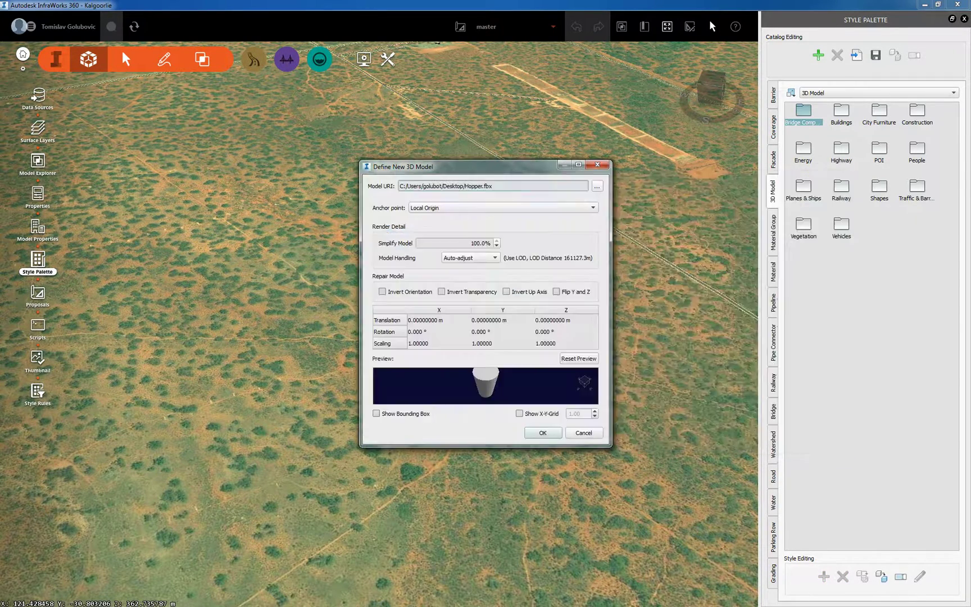
Set the hopper model's X, Y and Z scaling to 0.001 and accept the new 3D model definition
double_click(422, 343)
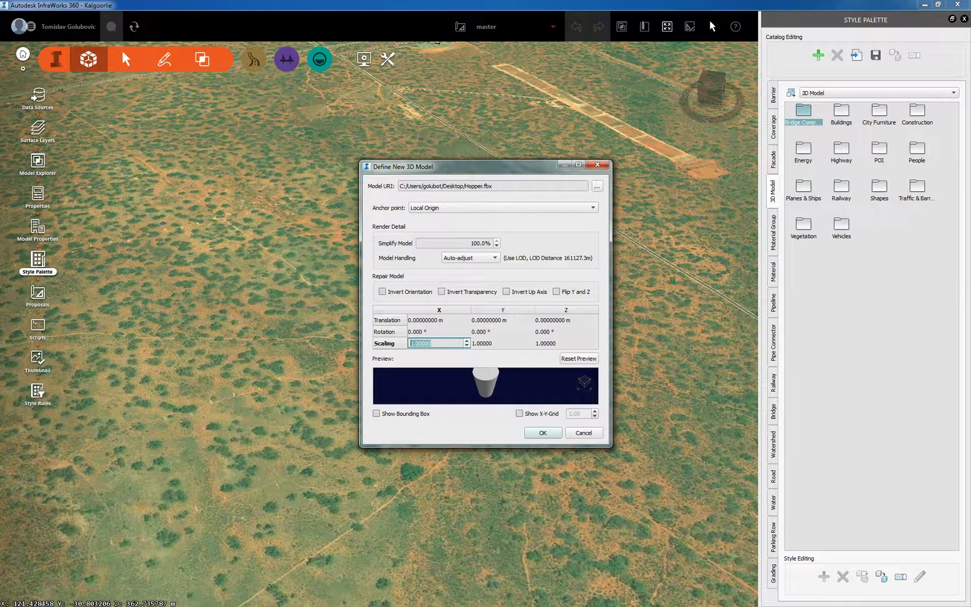
type(".001")
key("Tab")
type(".011")
key("BackSpace")
key("BackSpace")
type("01")
key("Tab")
type(".001")
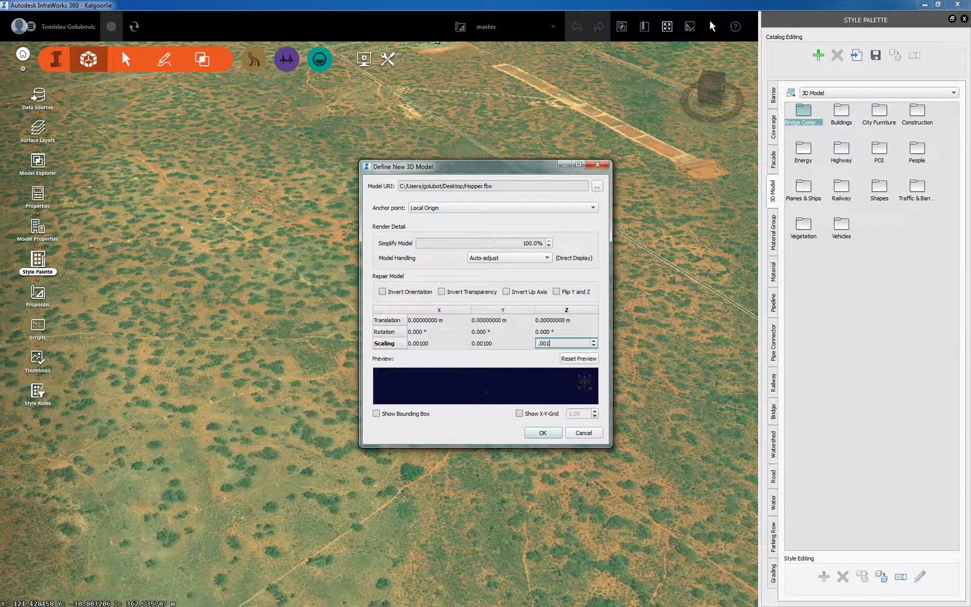
left_click(496, 343)
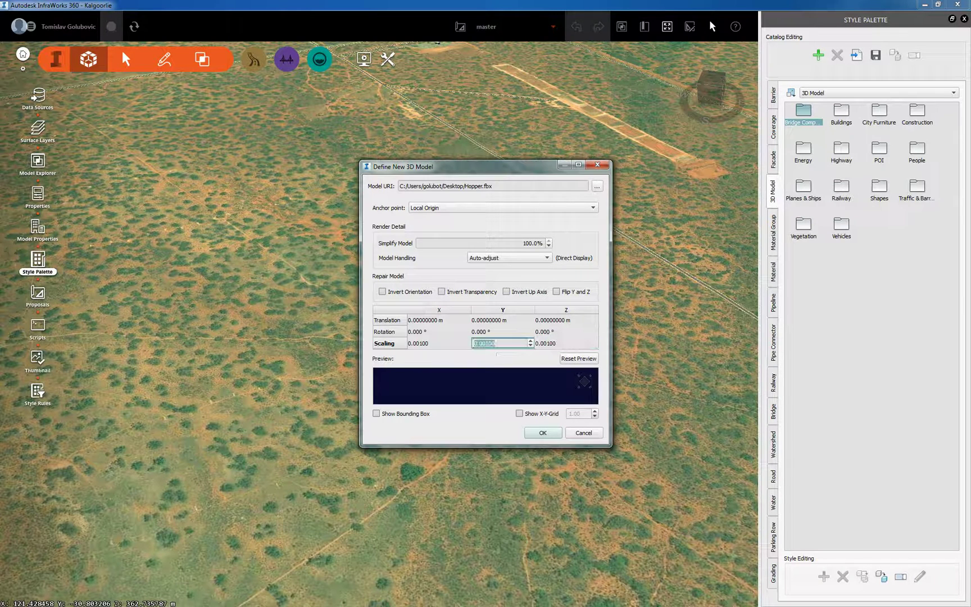
key("Return")
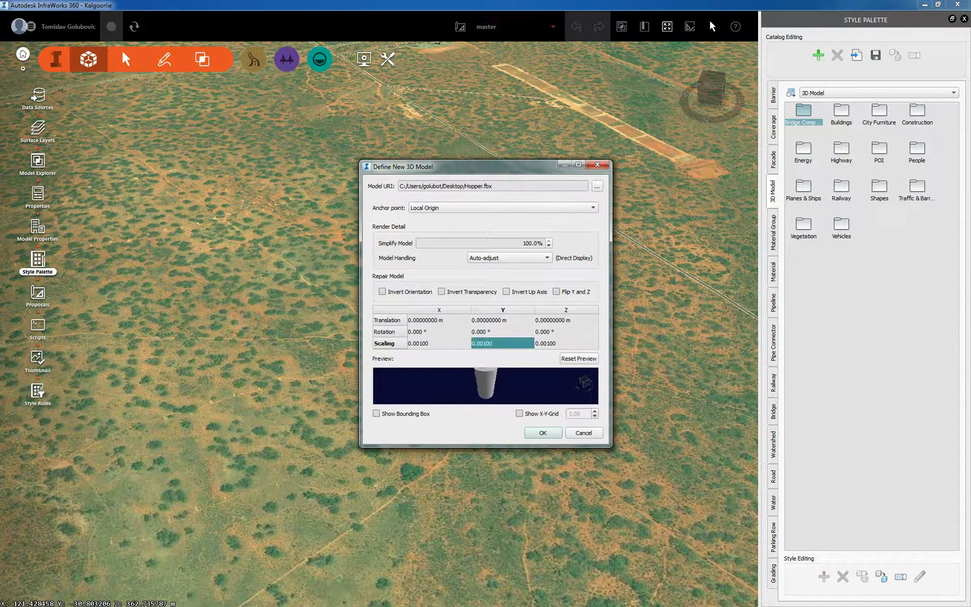
key("Return")
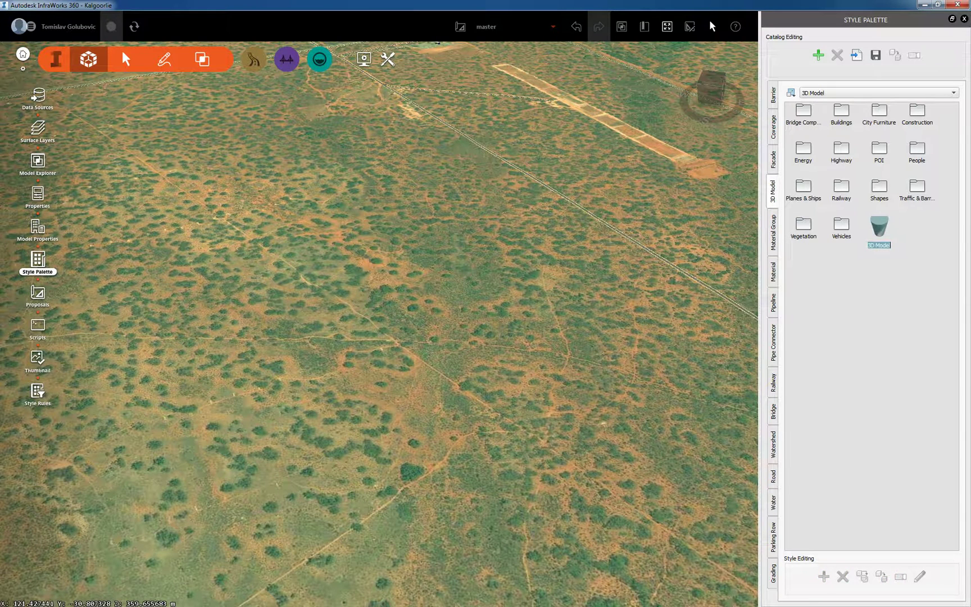
Name the new hopper style Mining_Hopper
key("BackSpace")
type("Mining_Hopper")
key("Return")
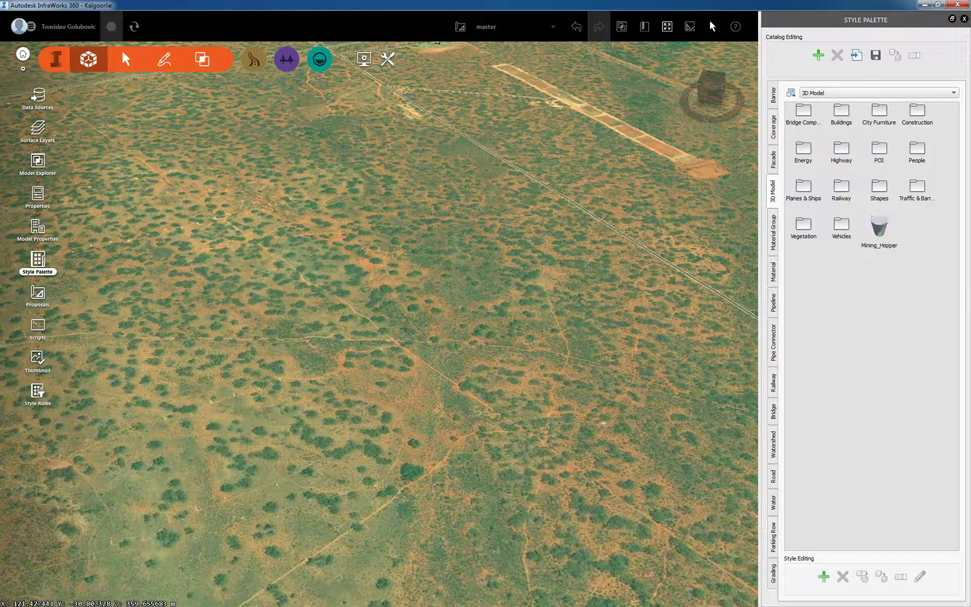
Add another 3D model style, using Structure.fbx from the Desktop as its model file
left_click(824, 577)
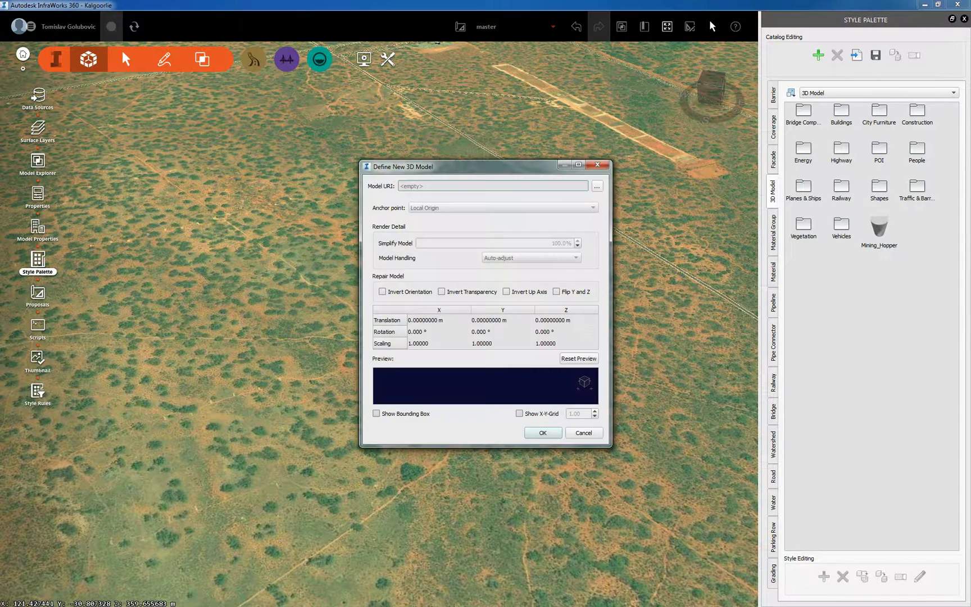
left_click(597, 185)
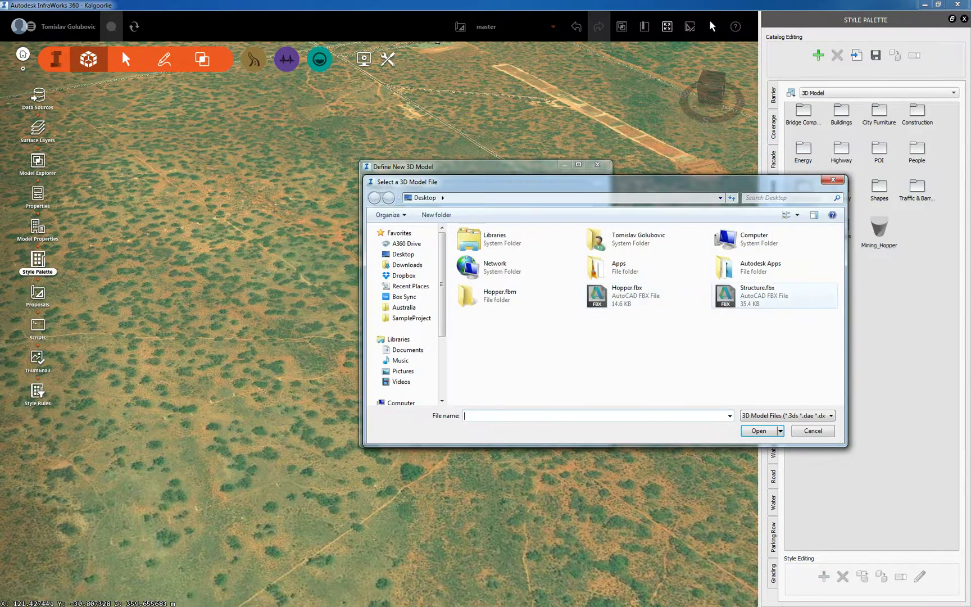
double_click(759, 295)
Set the structure model's X, Y and Z scaling to 0.001 and accept the new 3D model definition
double_click(429, 343)
type(".001")
key("Tab")
type(".0001")
key("Tab")
type(".001")
key("Tab")
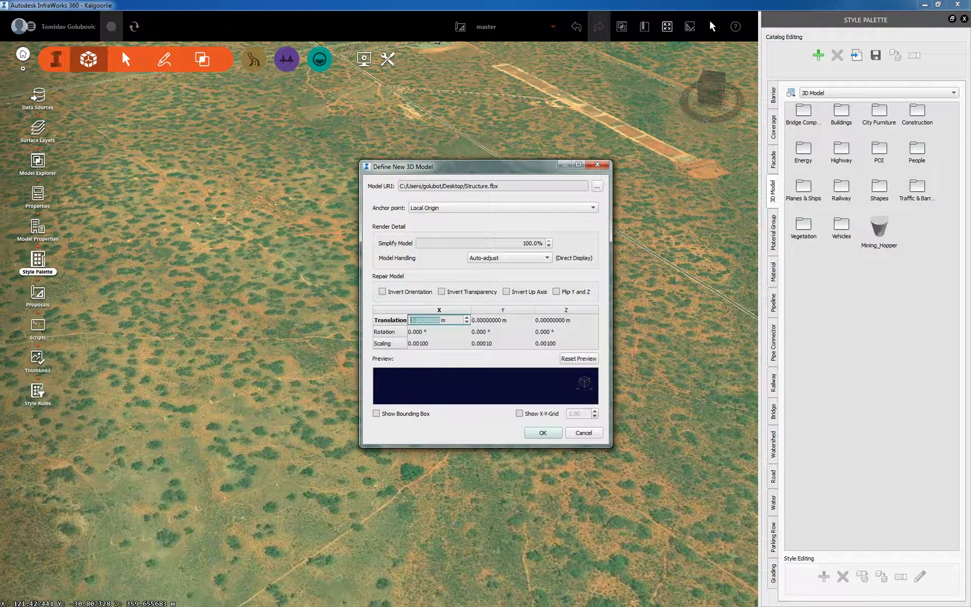
key("Return")
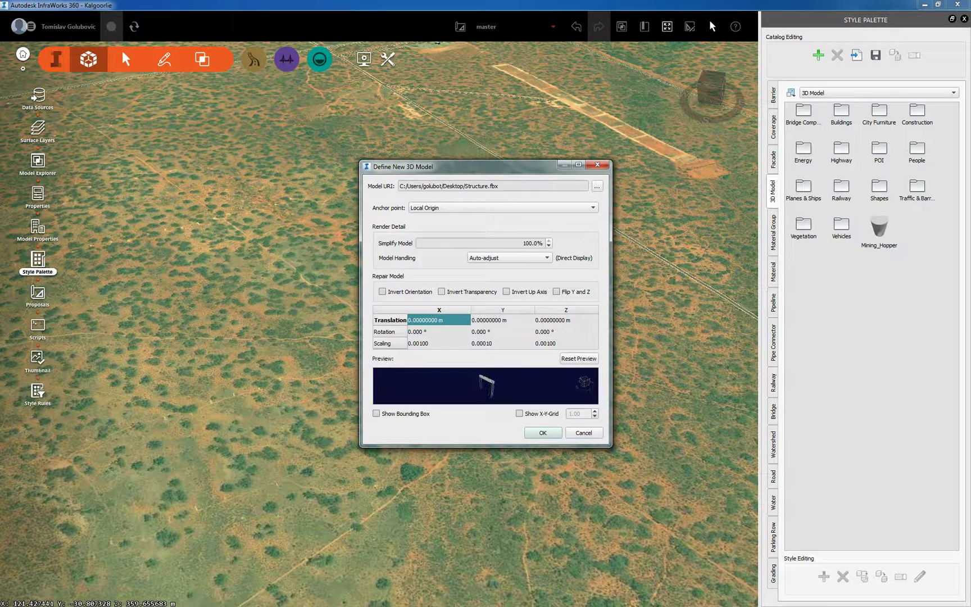
double_click(495, 343)
type("0.001")
key("Tab")
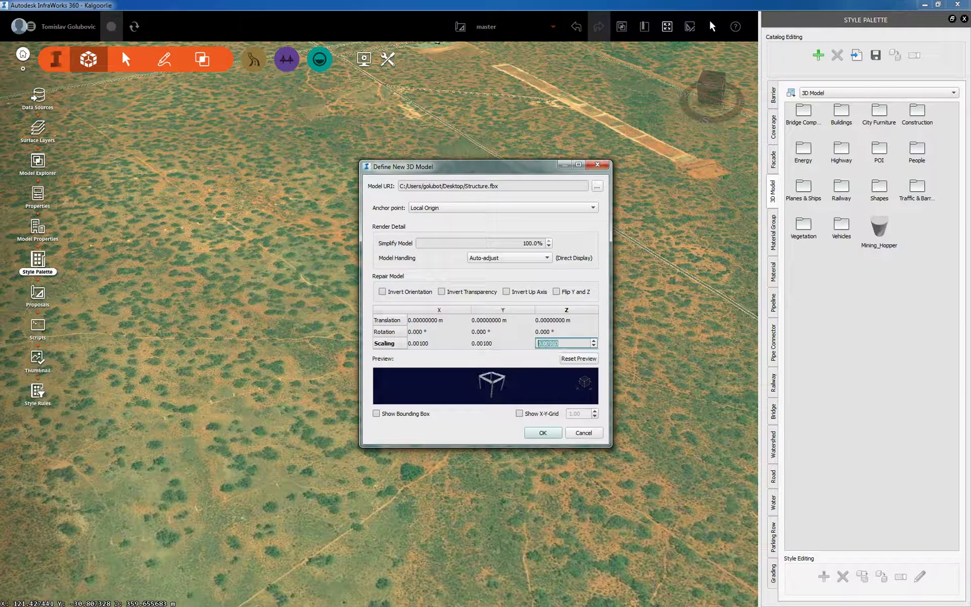
key("Return")
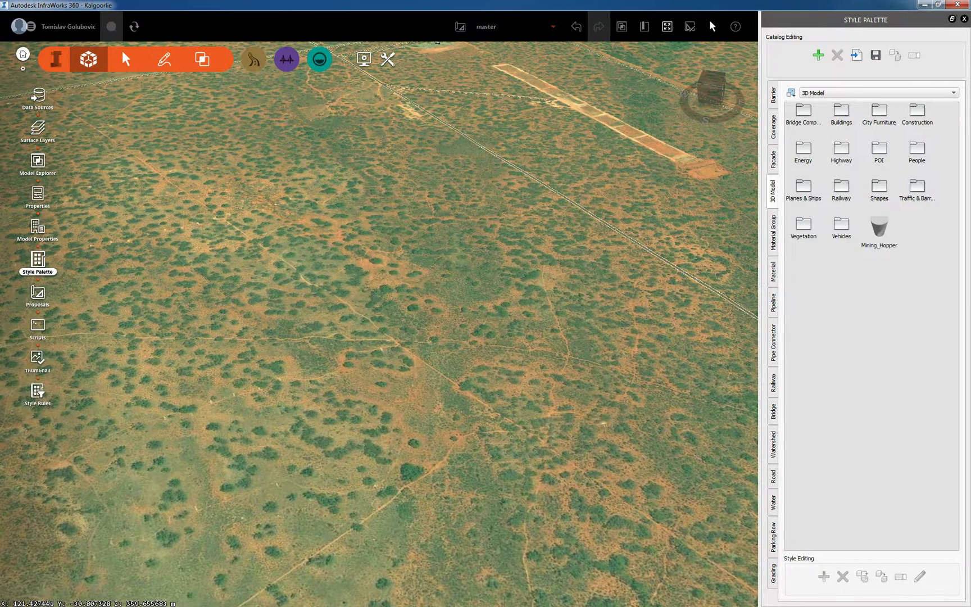
Name the new steel frame style Mining_Structure
type("Minin")
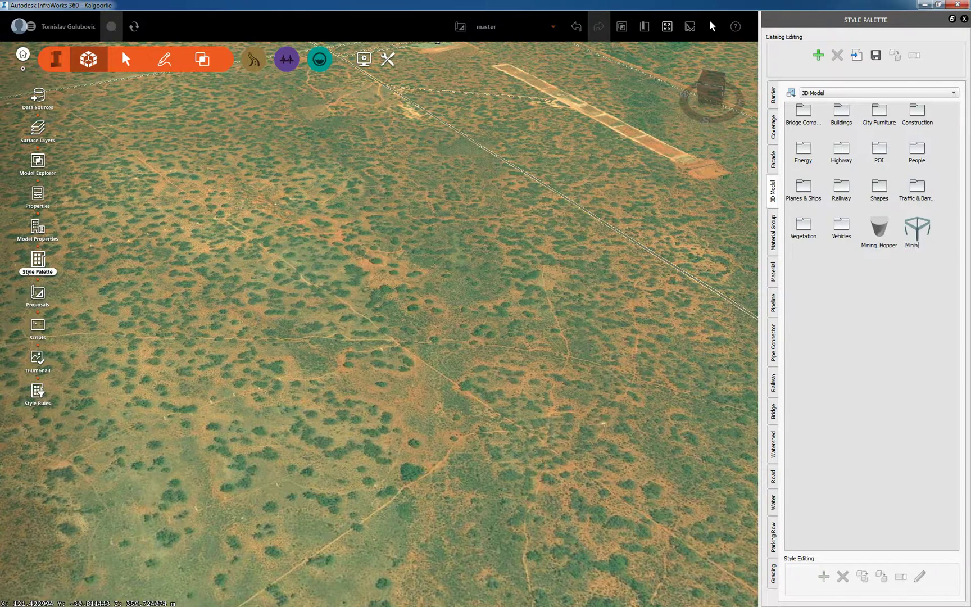
type("g_Structure")
key("Return")
Add a new road style to the Street catalog and assign it the City Highway material group
left_click(773, 476)
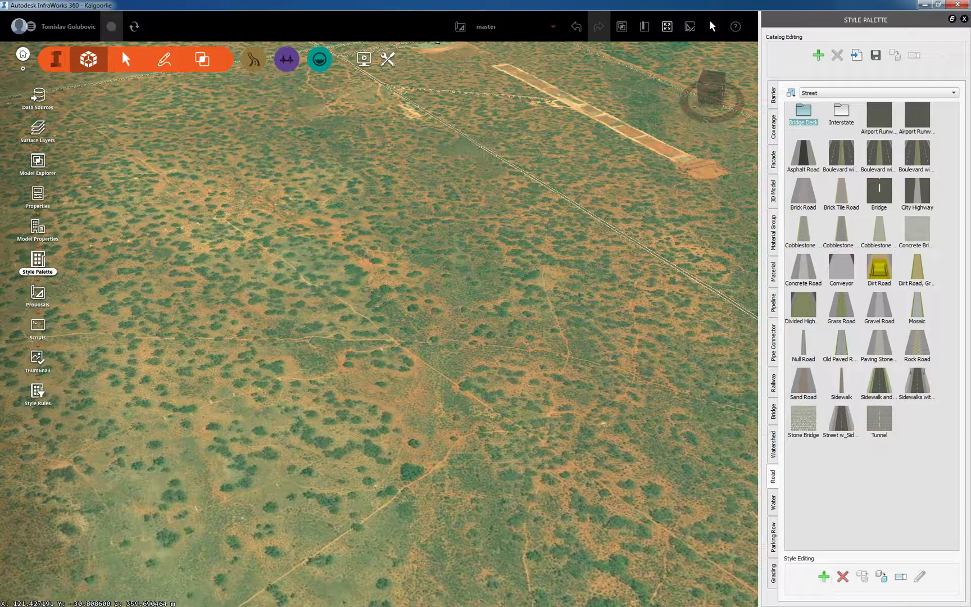
left_click(824, 576)
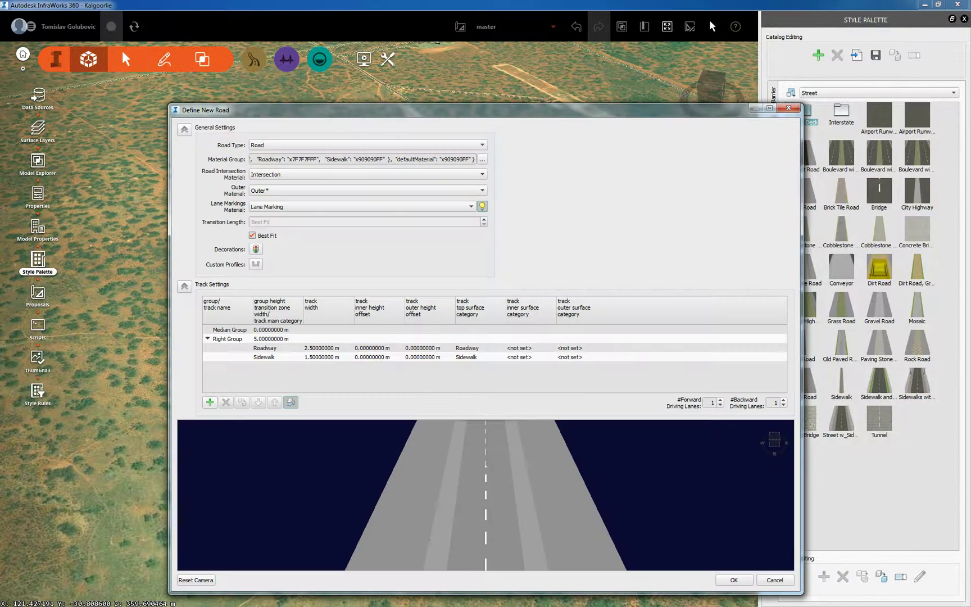
left_click(482, 160)
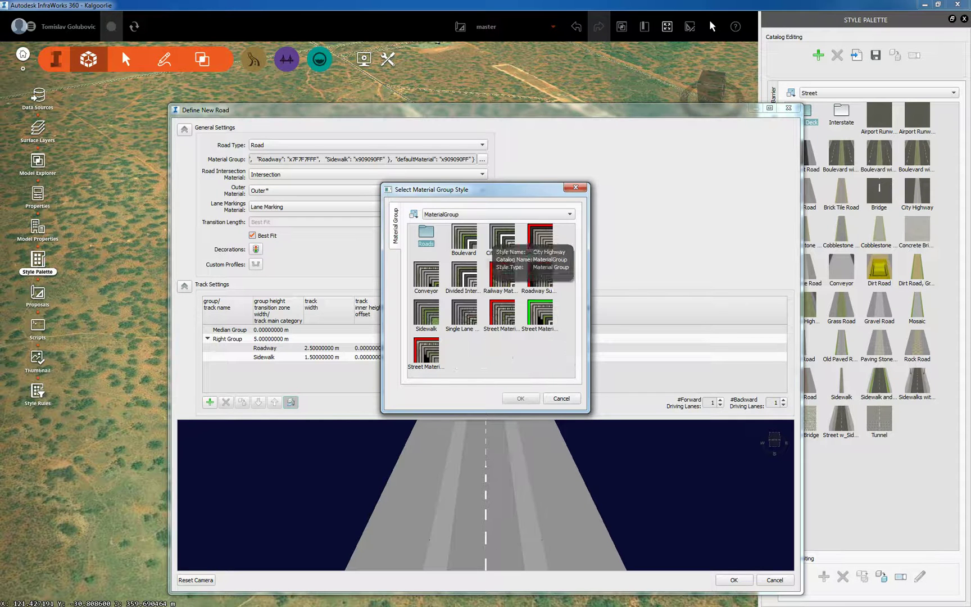
double_click(502, 236)
left_click_drag(486, 494, 419, 498)
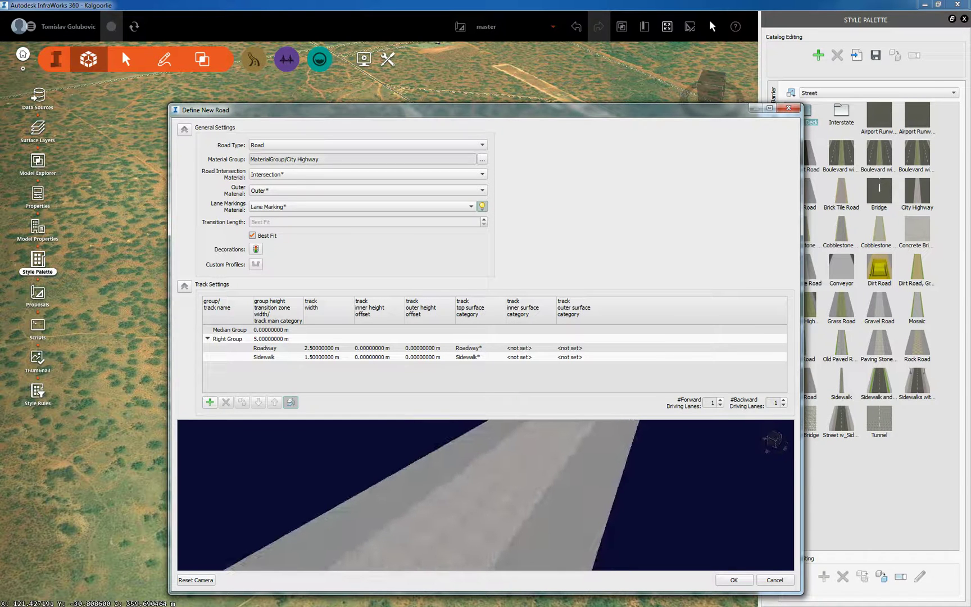
Set the road intersection material to <not set> and turn off Best Fit for the transition length
left_click(368, 174)
left_click(359, 184)
left_click(252, 235)
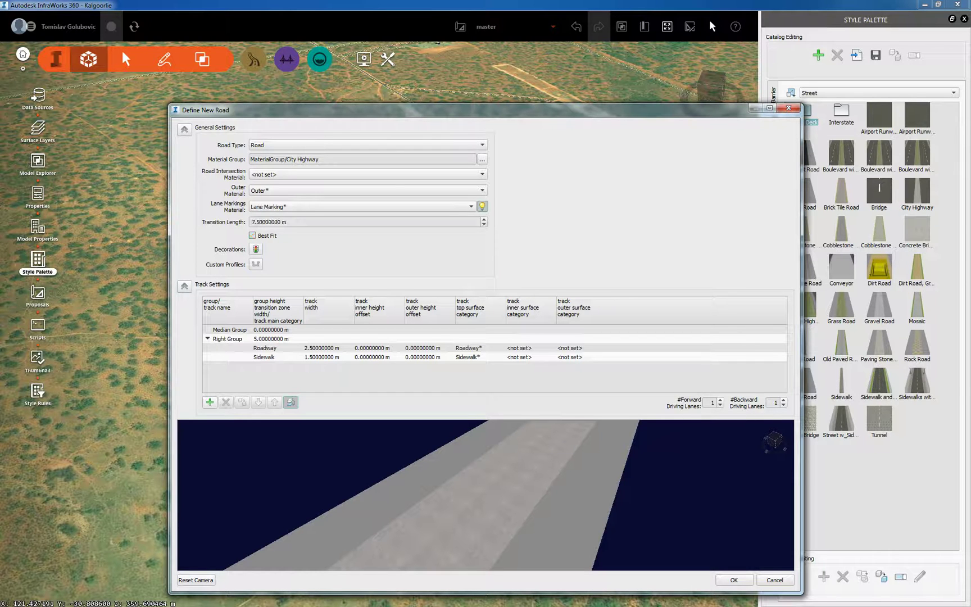
Set the roadway track width to 1 m and delete the sidewalk track from the right group
double_click(322, 348)
type("1")
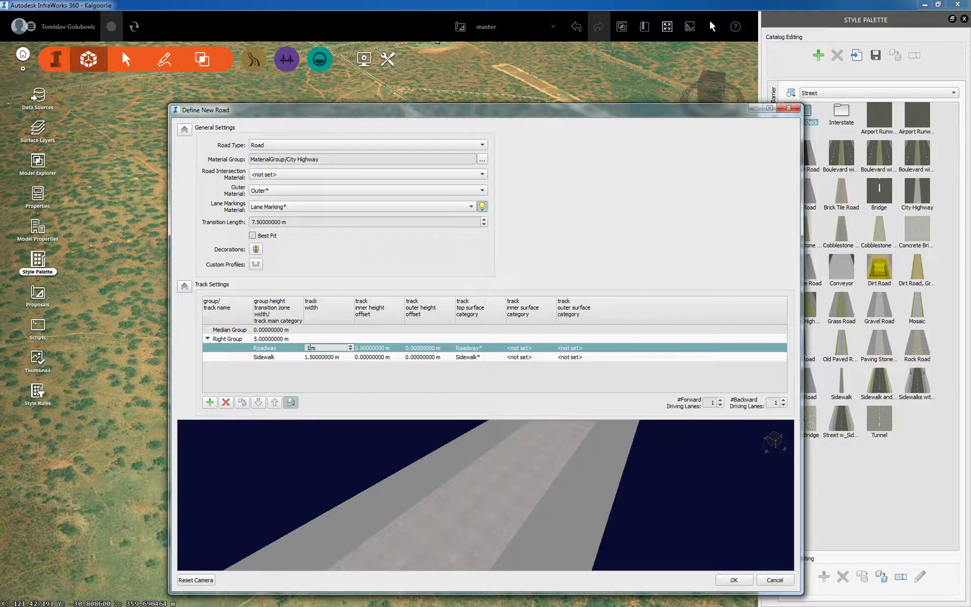
double_click(270, 357)
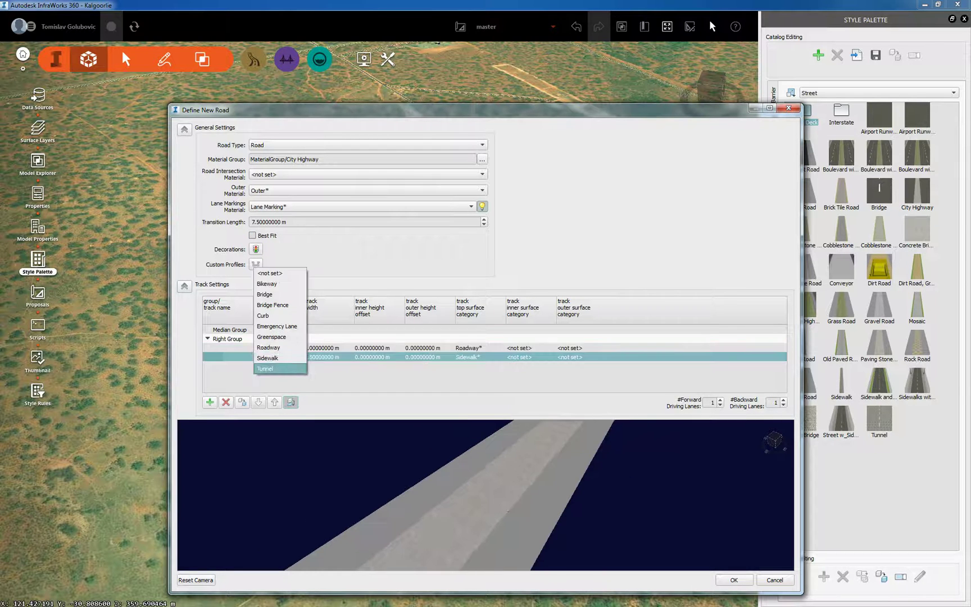
left_click(226, 402)
left_click(226, 402)
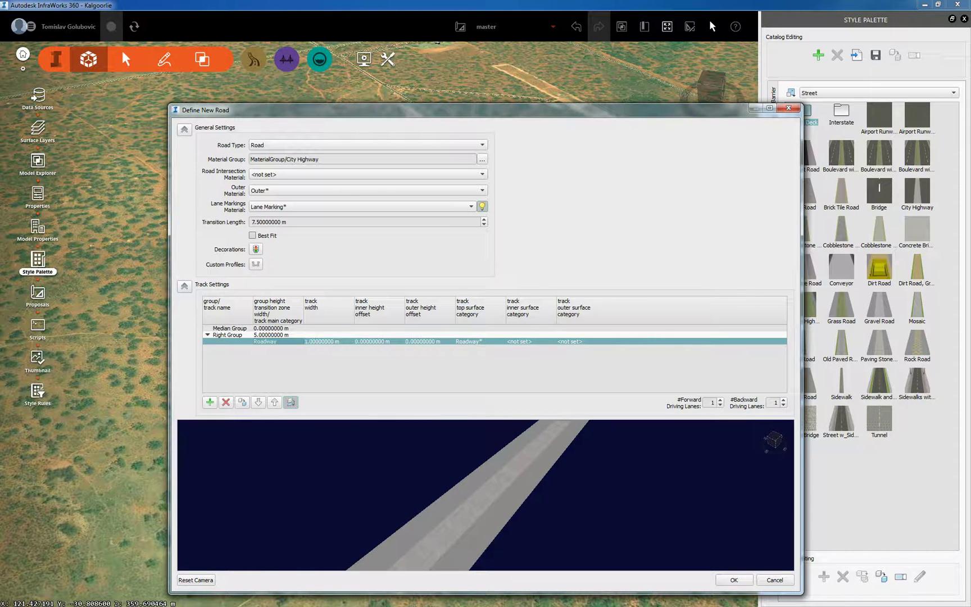
Set the remaining roadway track's width to 0.5 m
double_click(320, 341)
type("0.5m")
key("Return")
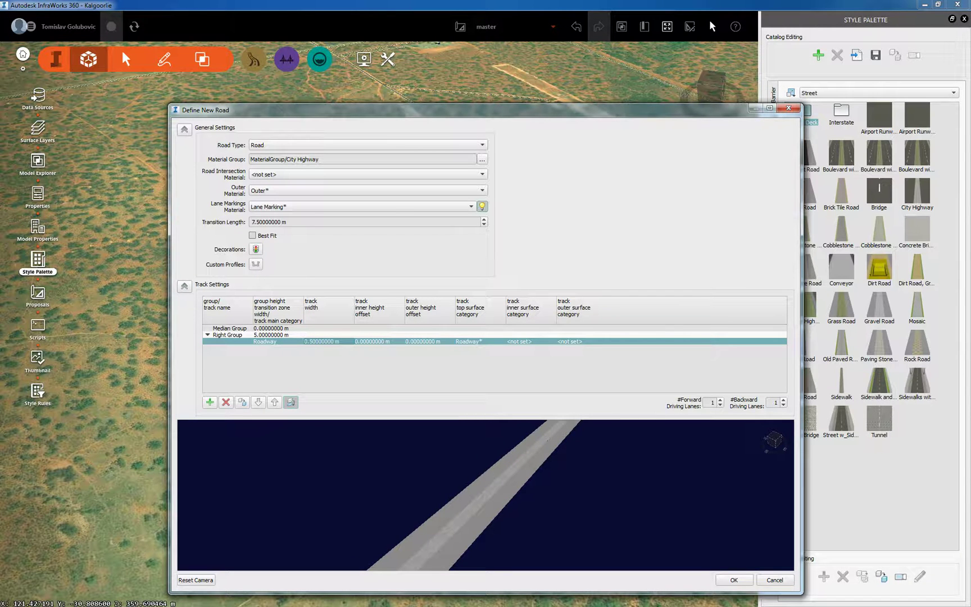
Add the Mining_Structure 3D model as a decoration of the new road style
left_click(256, 249)
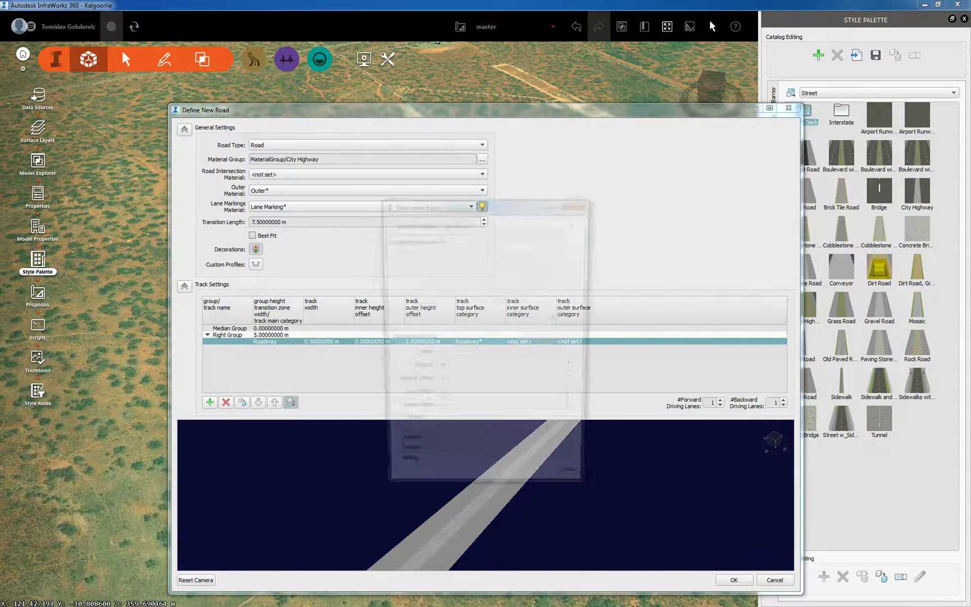
left_click(558, 320)
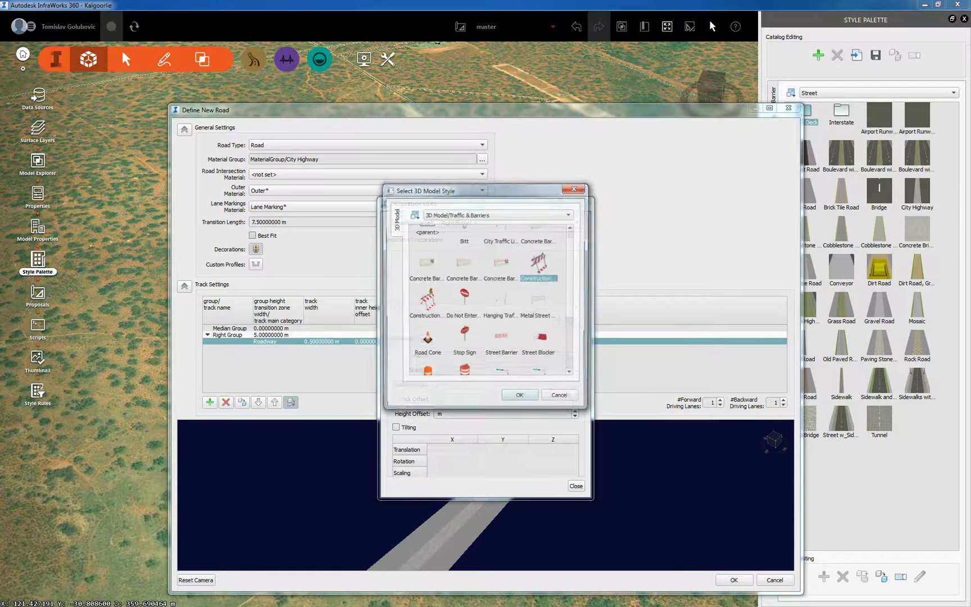
left_click(498, 214)
left_click(450, 23)
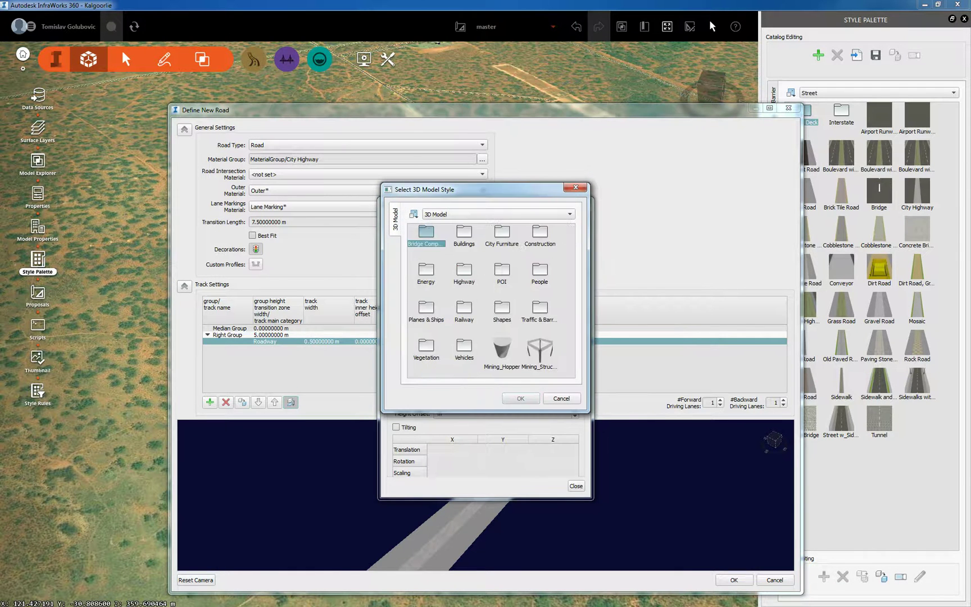
left_click(539, 351)
left_click(520, 398)
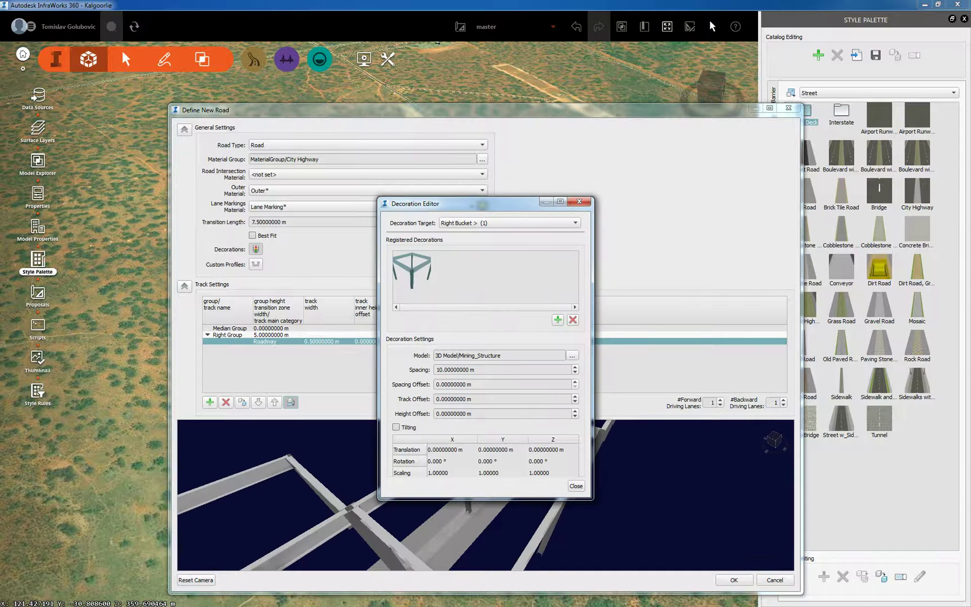
Set the spacing of the Mining_Structure decoration to 6 m
left_click_drag(481, 204, 294, 66)
left_click_drag(562, 109, 651, 91)
left_click_drag(618, 489, 590, 492)
scroll(574, 477, "down", 4)
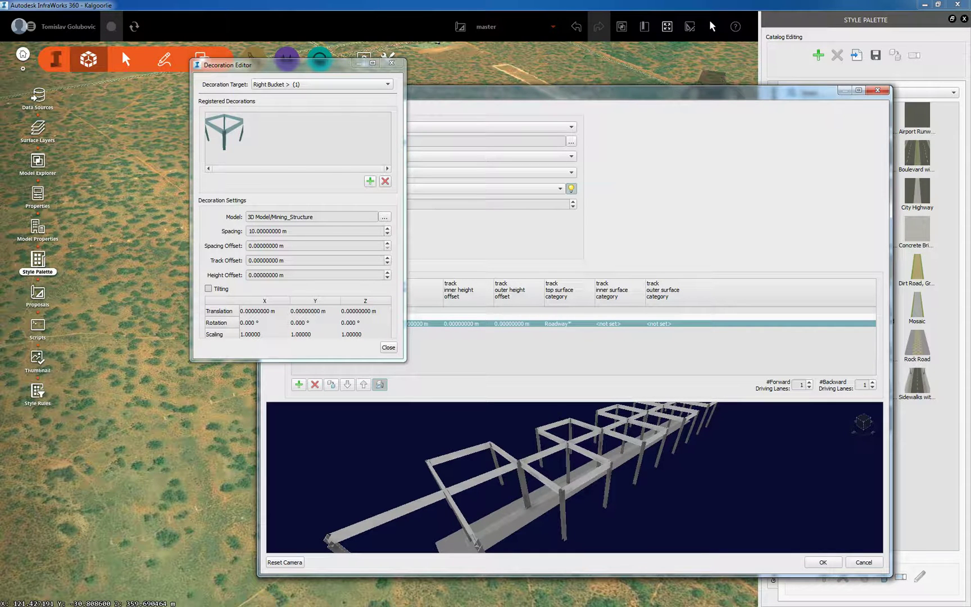
left_click(287, 231)
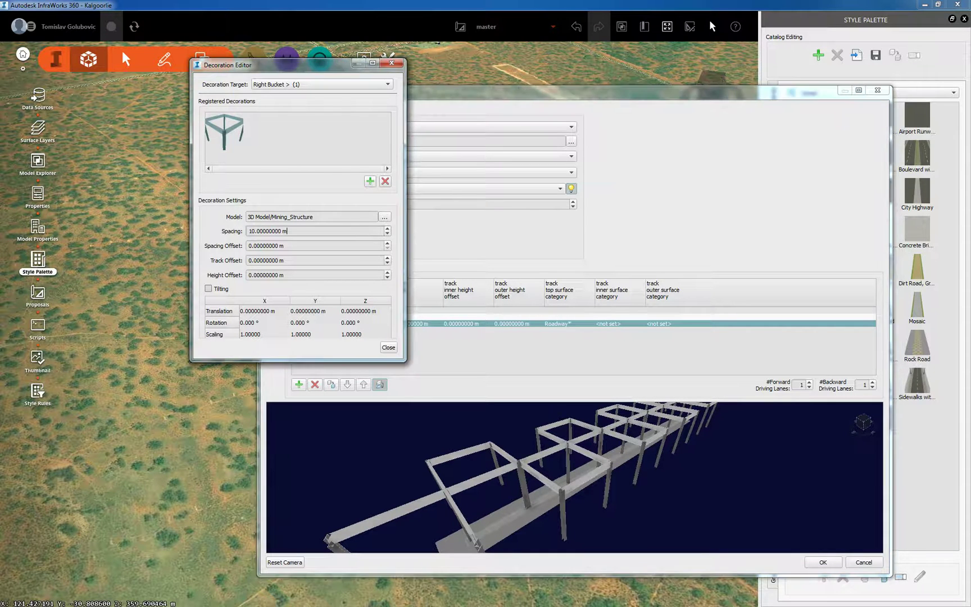
key("Down")
key("Down")
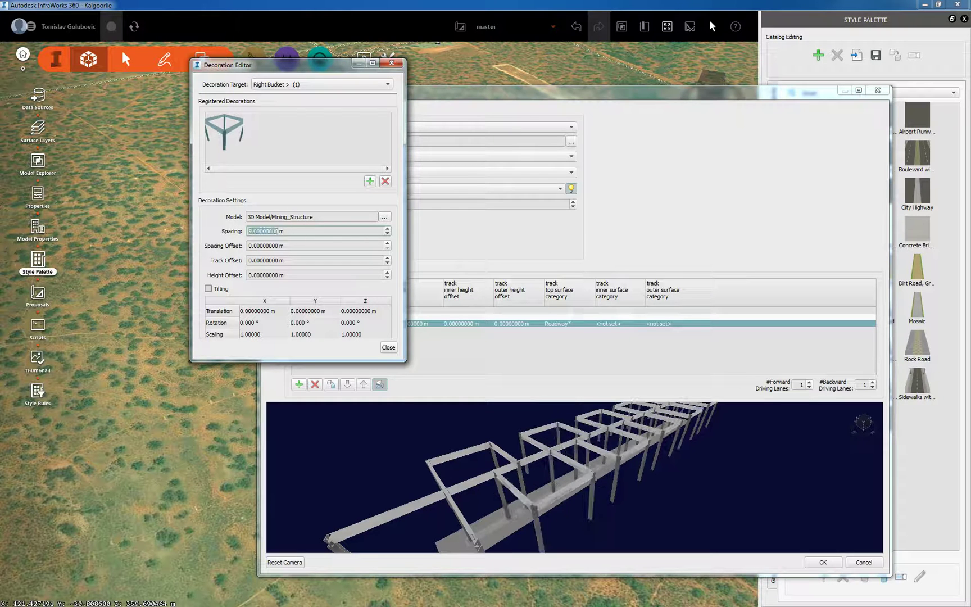
key("Down")
key("Down")
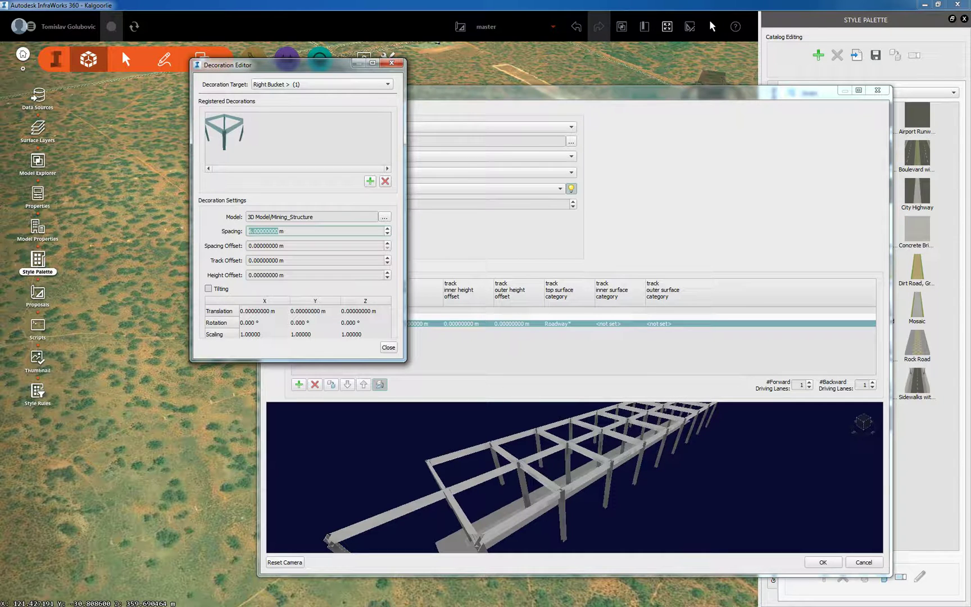
Set the first decoration's X and Y translation to -3 m each
left_click(257, 312)
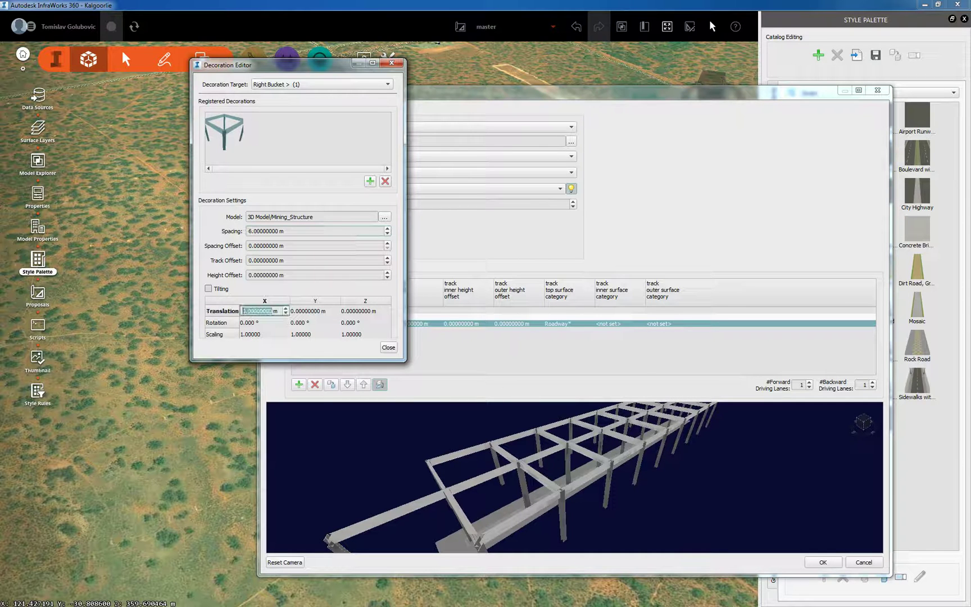
type("-3")
key("Tab")
type("-3")
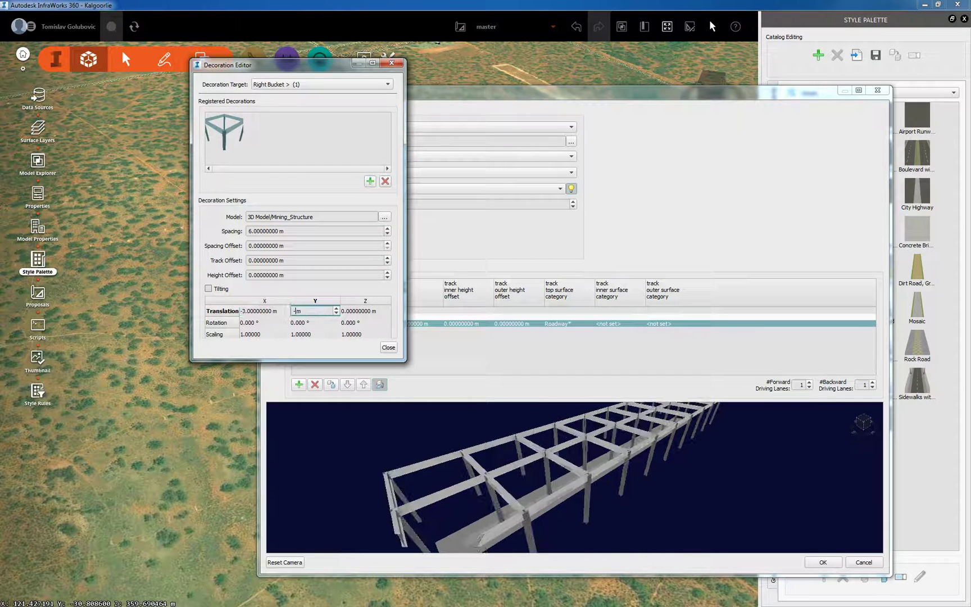
key("Tab")
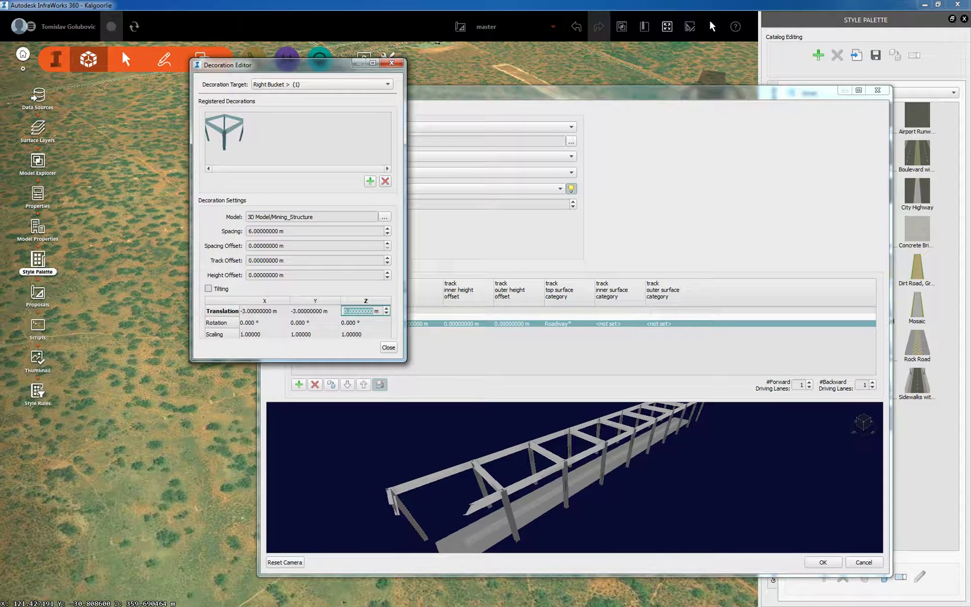
Set the first decoration's Y scaling to 2
key("Tab")
key("Tab")
key("Tab")
key("Tab")
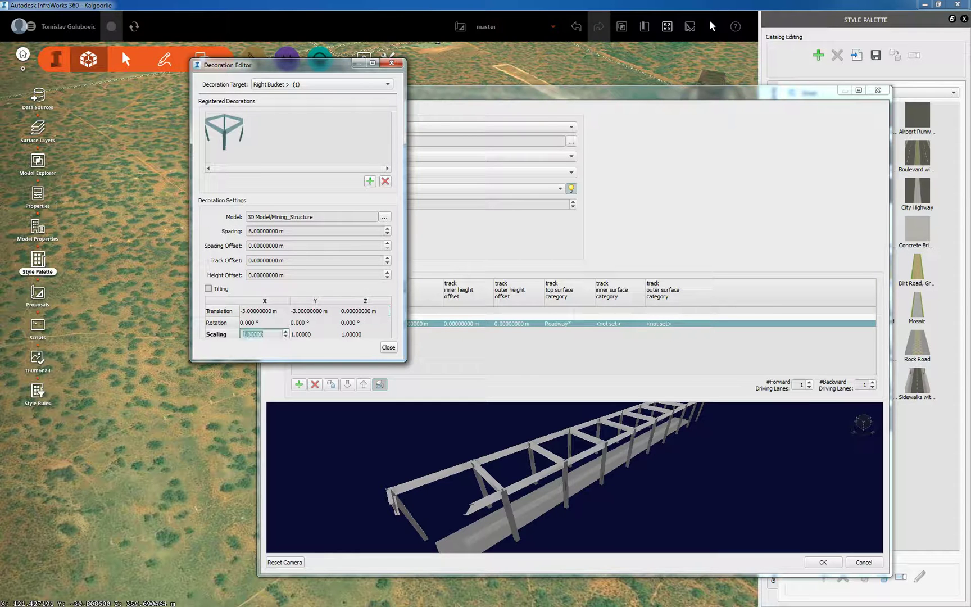
key("Tab")
type("2")
key("Tab")
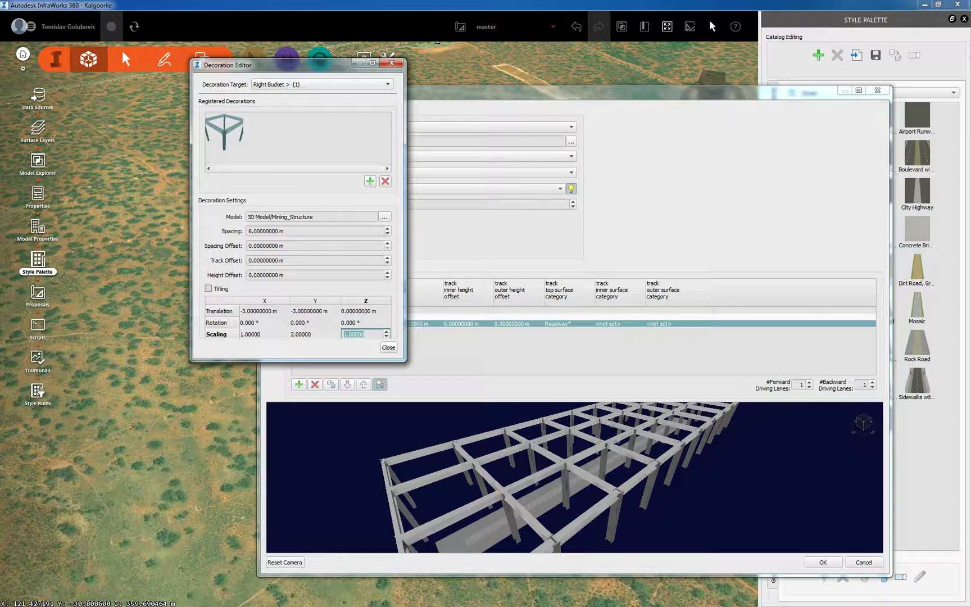
key("Return")
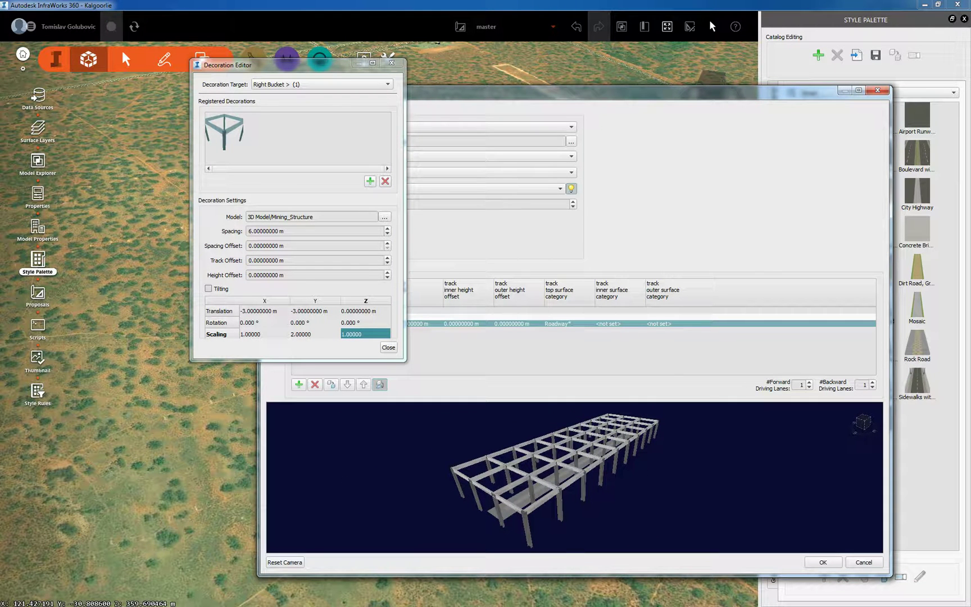
Add a second Mining_Structure decoration with 6 m spacing and a 6 m height offset
left_click(385, 217)
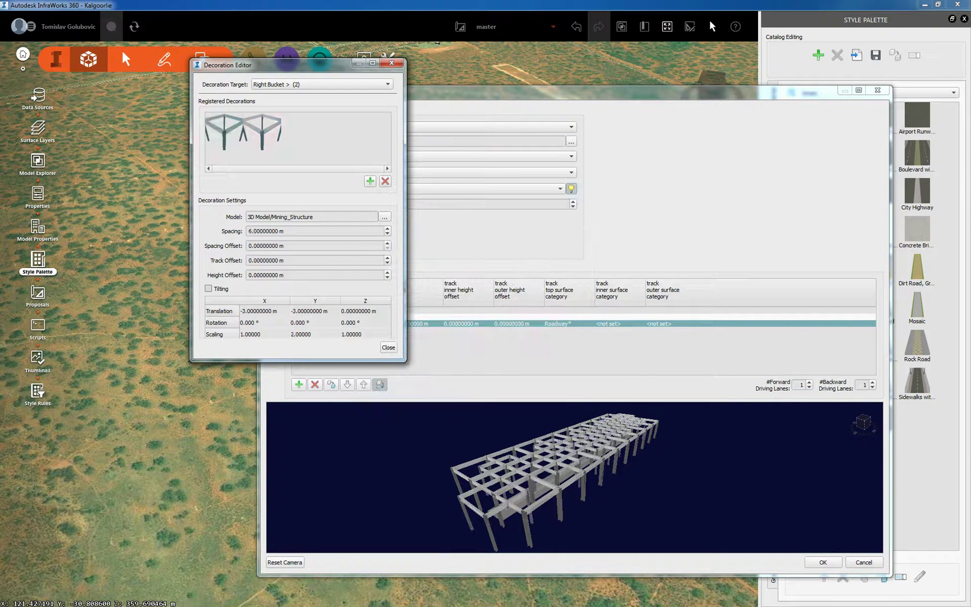
left_click_drag(313, 231, 252, 231)
type("6")
left_click(284, 246)
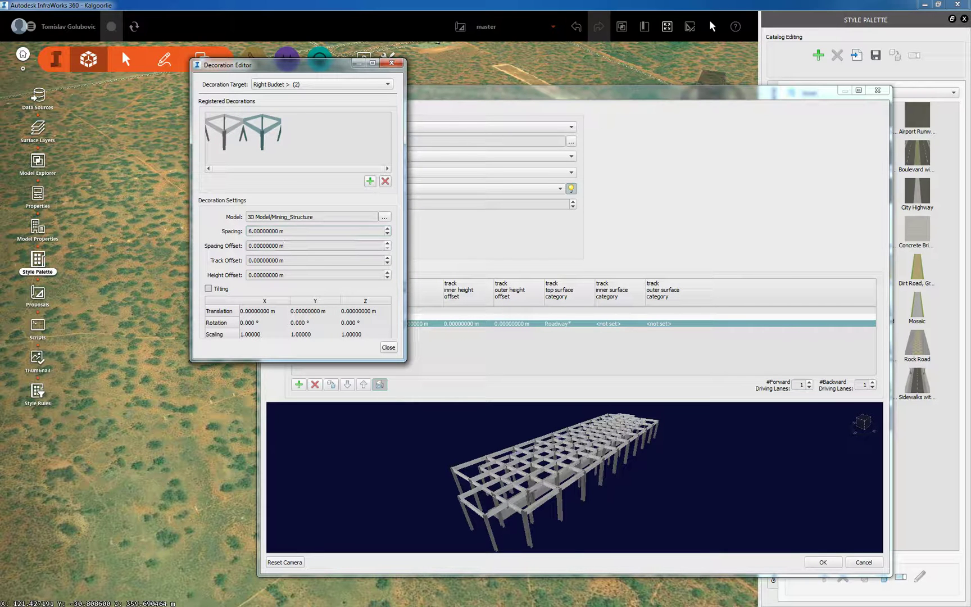
left_click(284, 275)
left_click_drag(282, 276, 248, 275)
type("6")
left_click(285, 260)
mouse_move(487, 457)
left_mouse_down()
mouse_move(569, 449)
mouse_move(487, 461)
left_mouse_up()
Set the second decoration's X and Y translation to -3 m each and its Y scaling to 2
double_click(264, 311)
type("-")
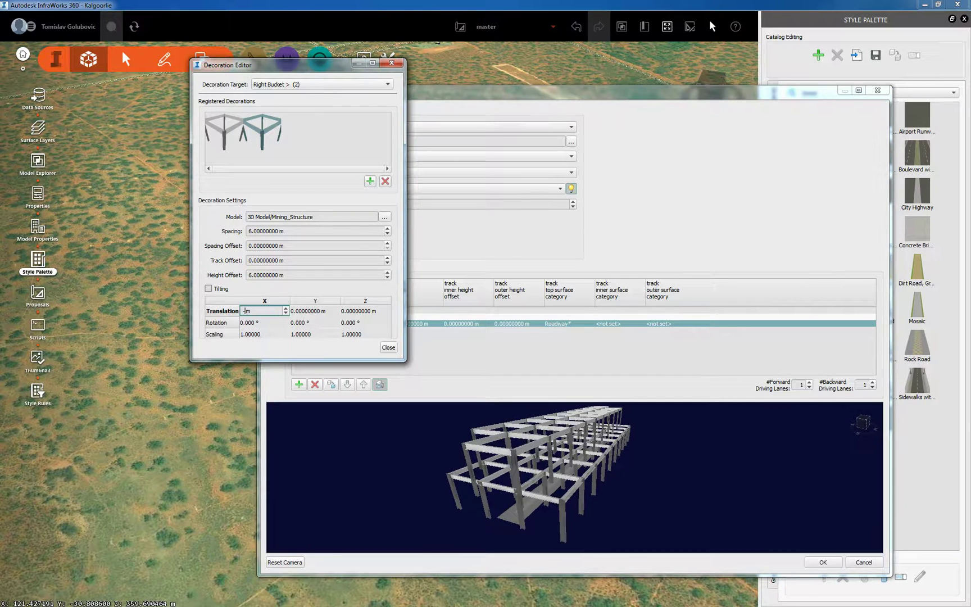
key("Tab")
type("-")
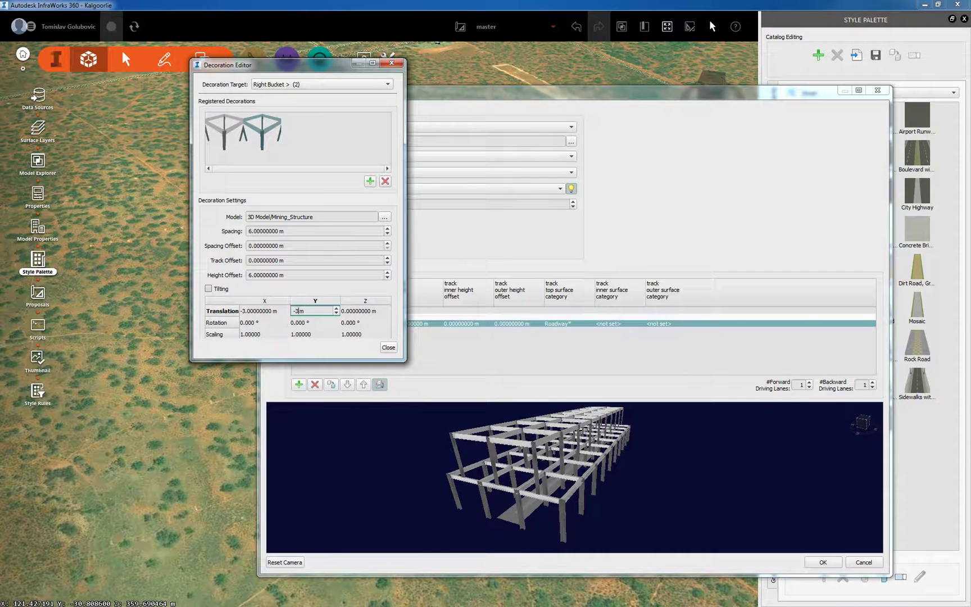
key("Tab")
left_click(312, 335)
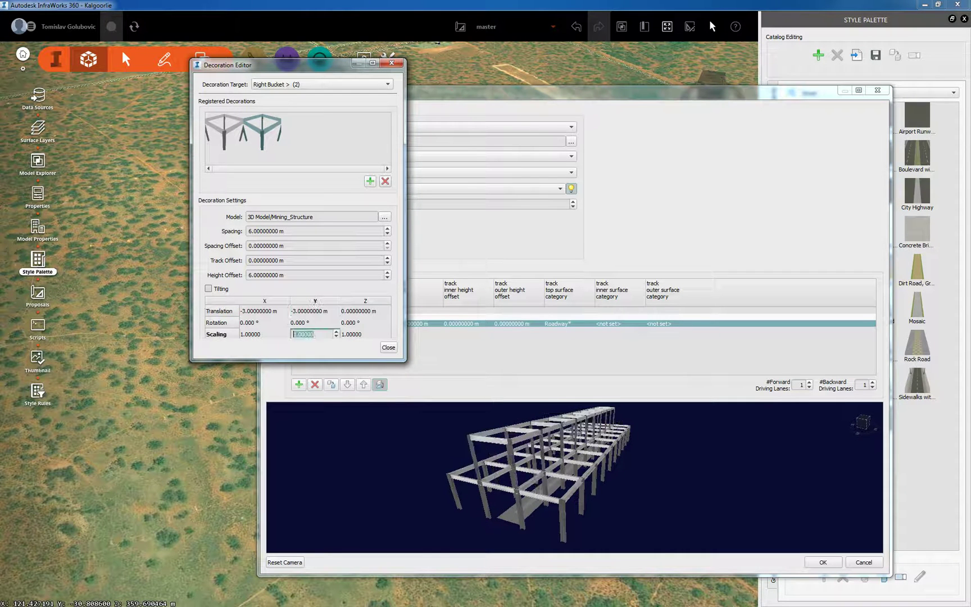
key("Tab")
left_click_drag(553, 456, 512, 463)
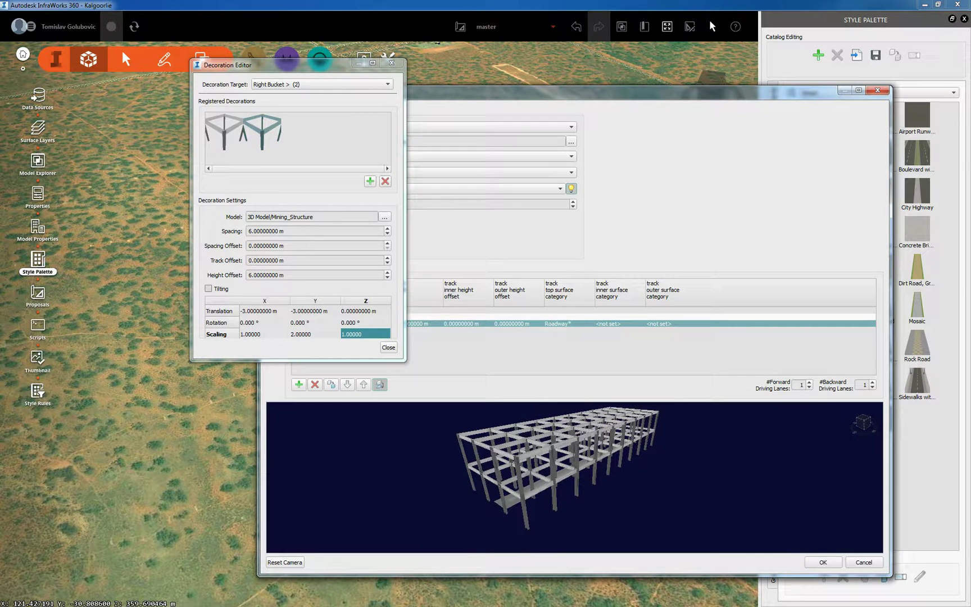
Add a third Mining_Structure decoration with 6 m spacing and a 12 m height offset
left_click(384, 217)
left_click(520, 398)
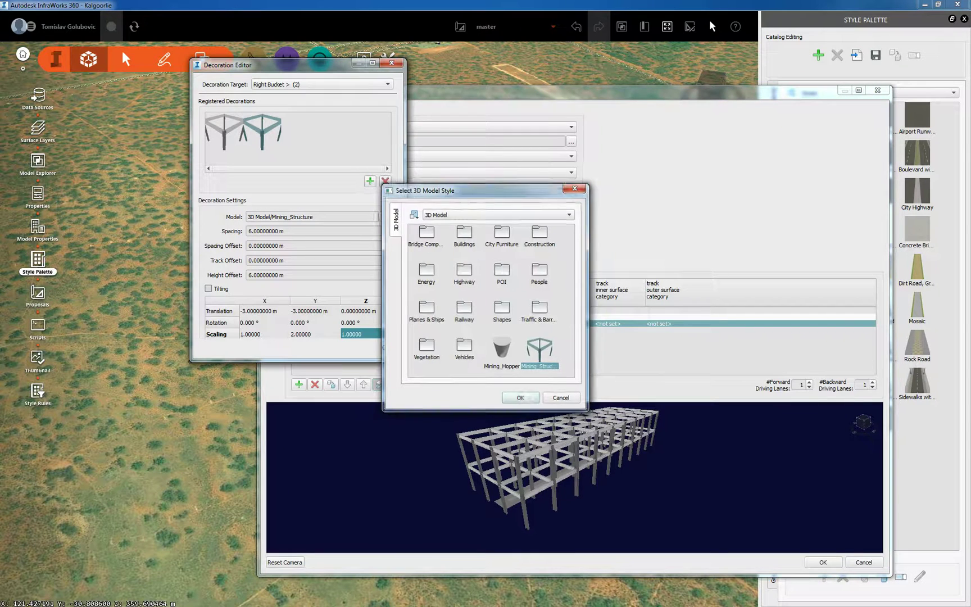
left_click_drag(304, 231, 247, 230)
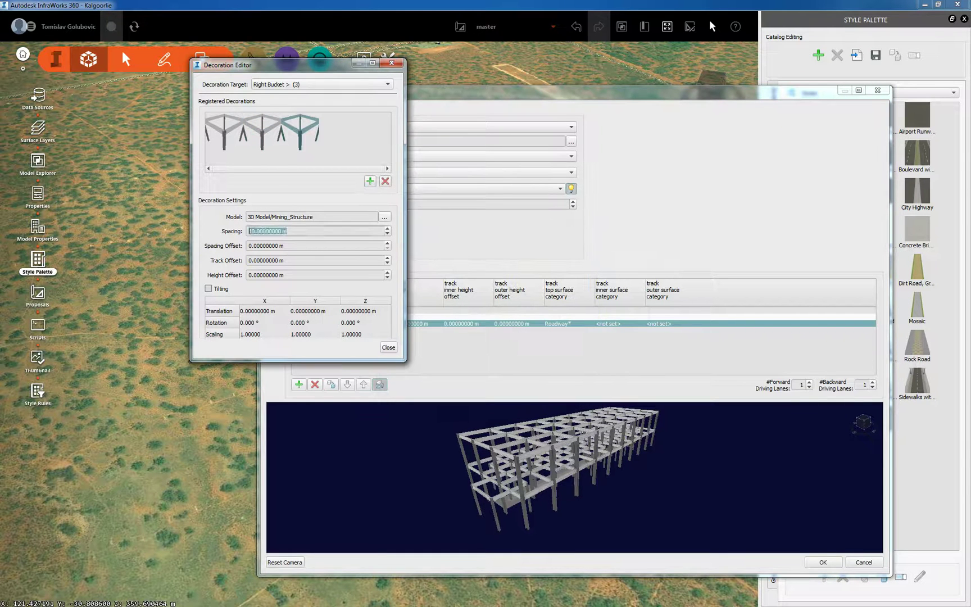
type("6")
left_click_drag(304, 276, 248, 276)
type("12")
left_click(306, 261)
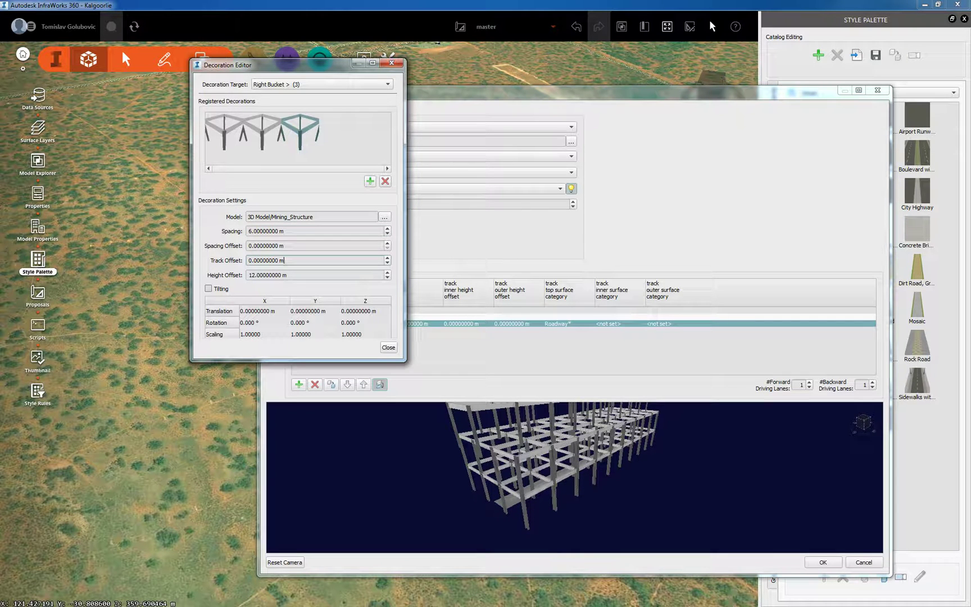
Set the third decoration's X and Y translation to -3 m each and its Y scaling to 2
double_click(265, 311)
type("-3")
key("Tab")
type("-3")
key("Tab")
left_click(314, 335)
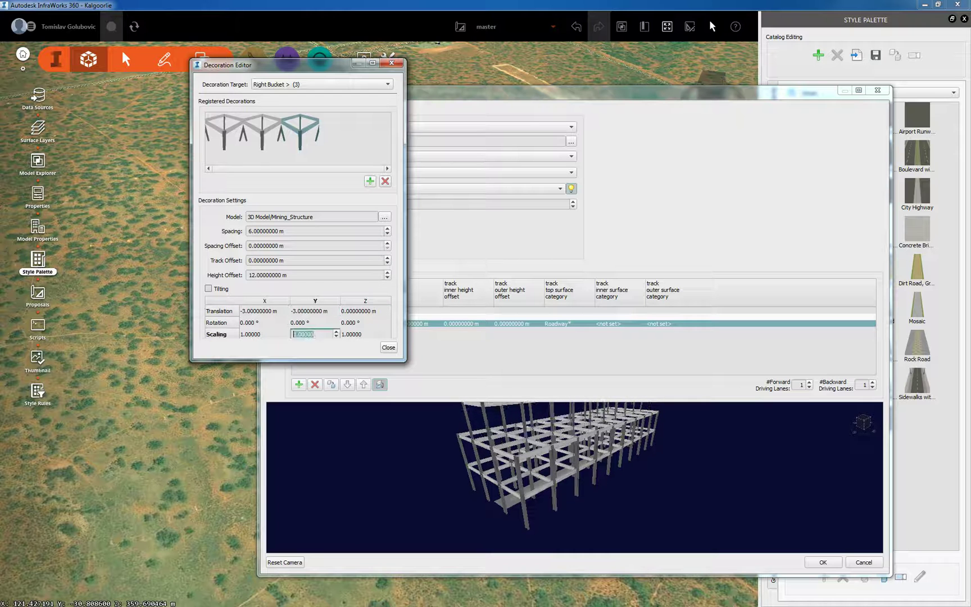
left_click(265, 335)
Finish editing the decorations and save the new road style as Mining_Structure
left_click_drag(506, 469, 573, 468)
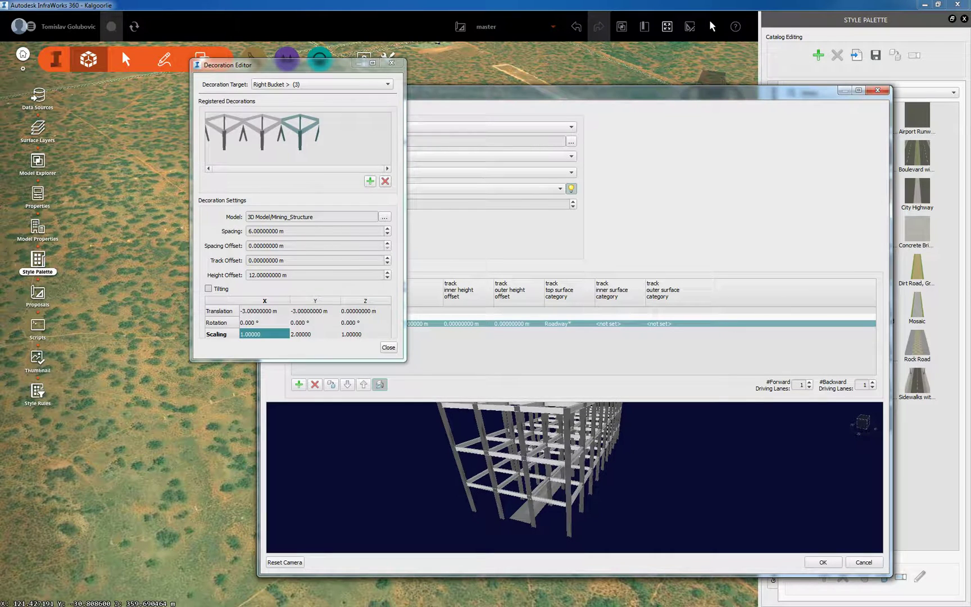
left_click(389, 347)
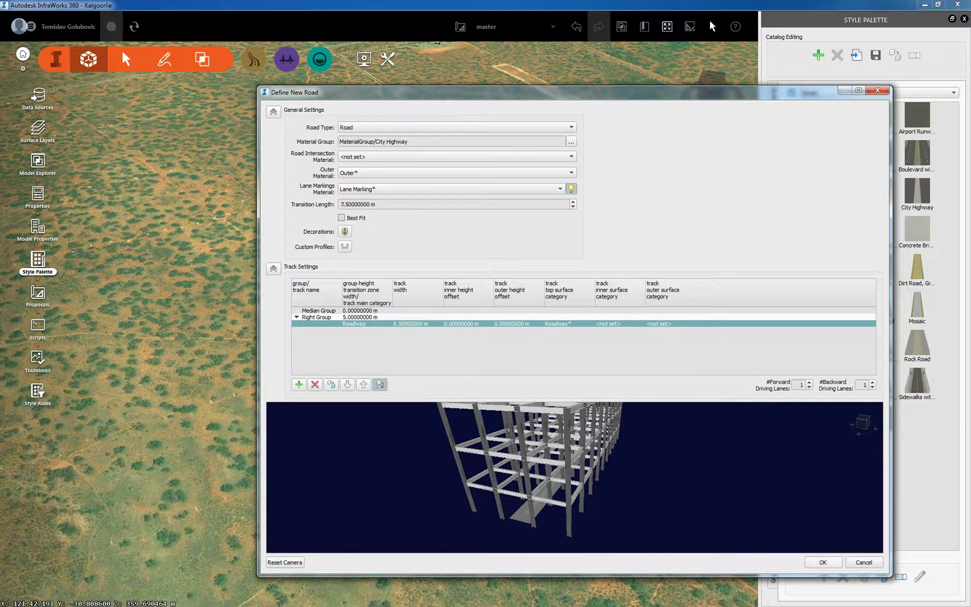
key("Return")
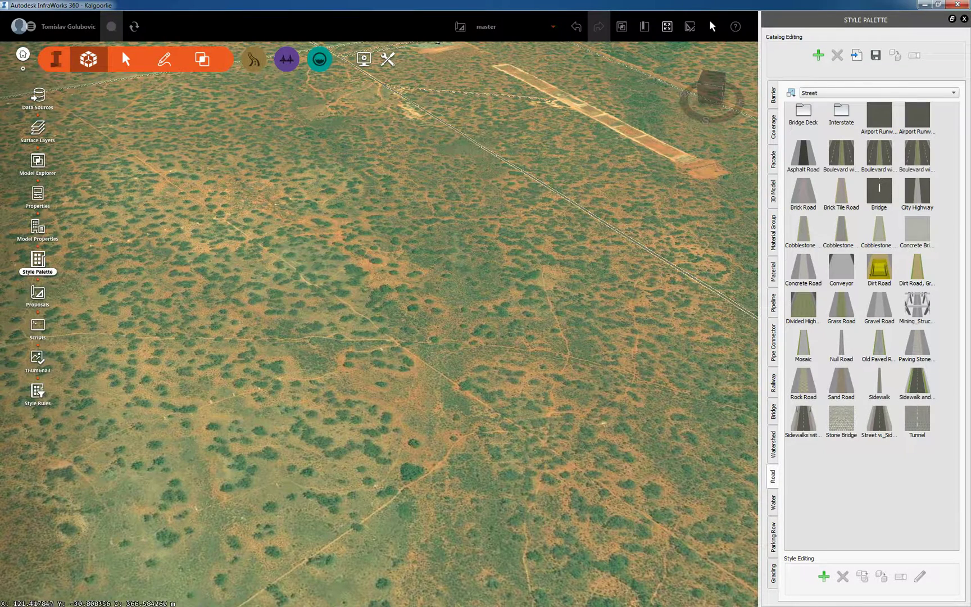
Draw a straight collector road about 33 m long in the Mining_Structure style, beside the junction of the dirt tracks
left_click(254, 59)
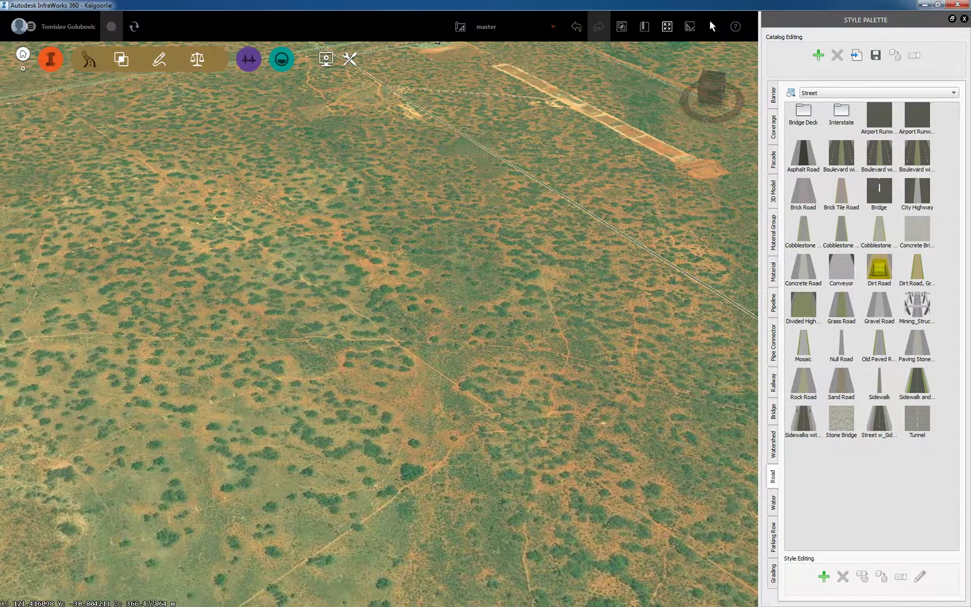
left_click(159, 60)
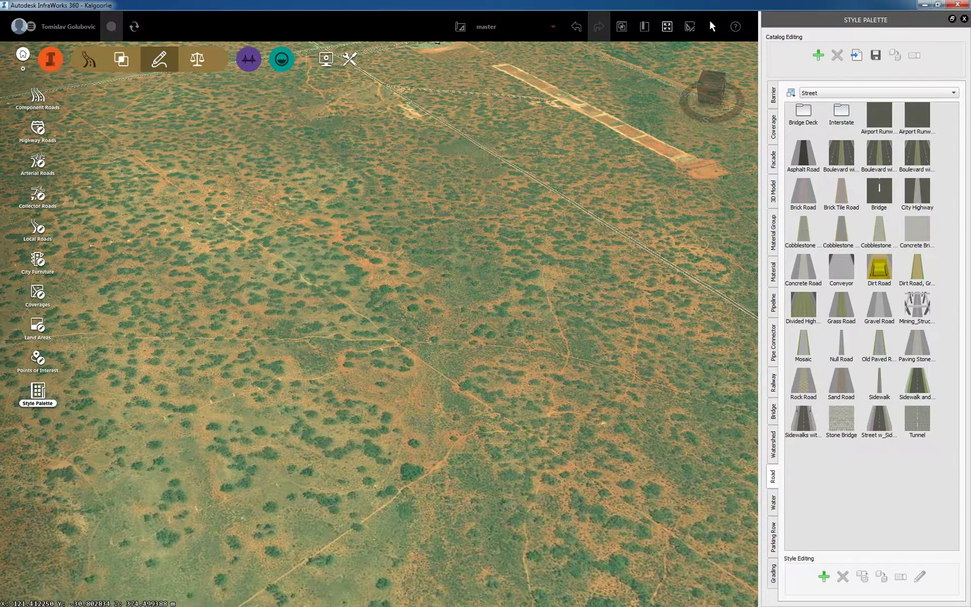
left_click(38, 197)
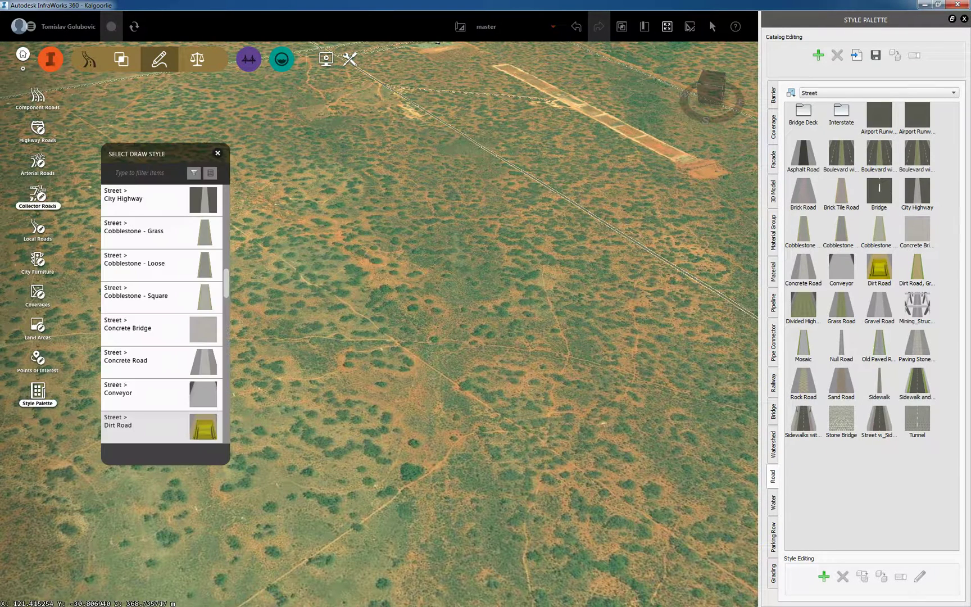
left_click(151, 173)
type("min")
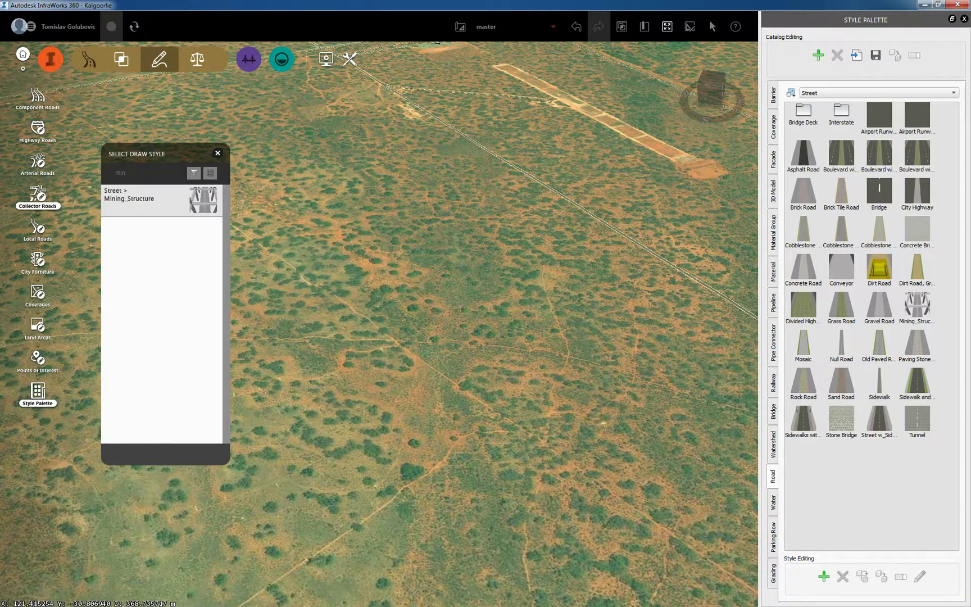
scroll(418, 360, "up", 6)
left_click_drag(419, 360, 399, 421)
left_click(397, 413)
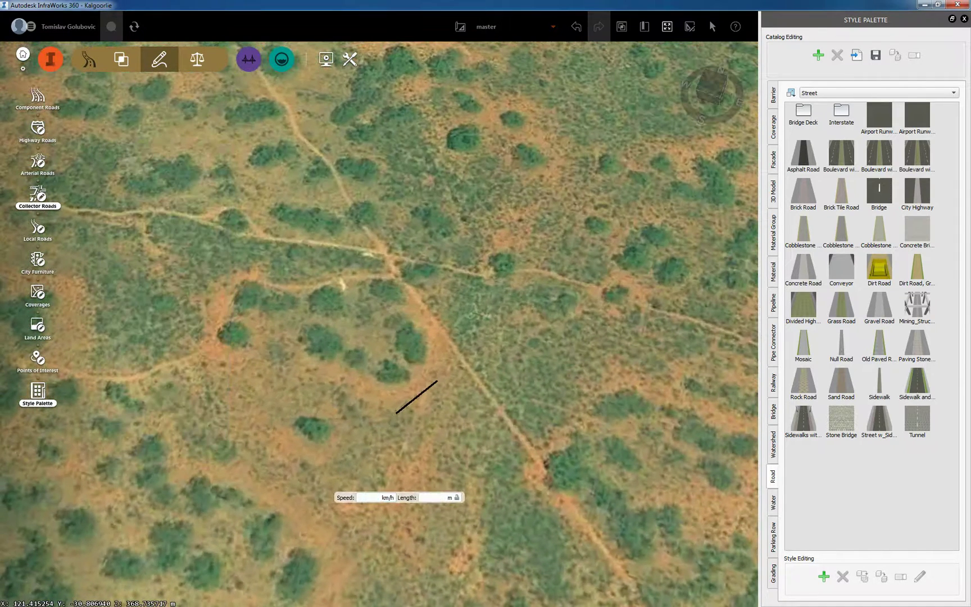
double_click(437, 381)
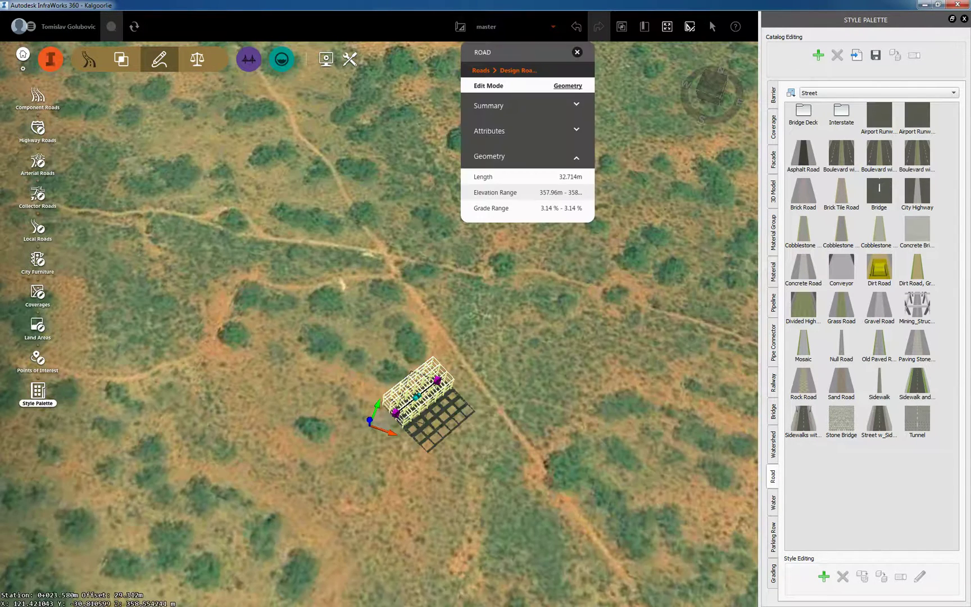
Shorten the Mining_Structure road to about 15 m by moving one end point, and deselect it
scroll(405, 393, "up", 5)
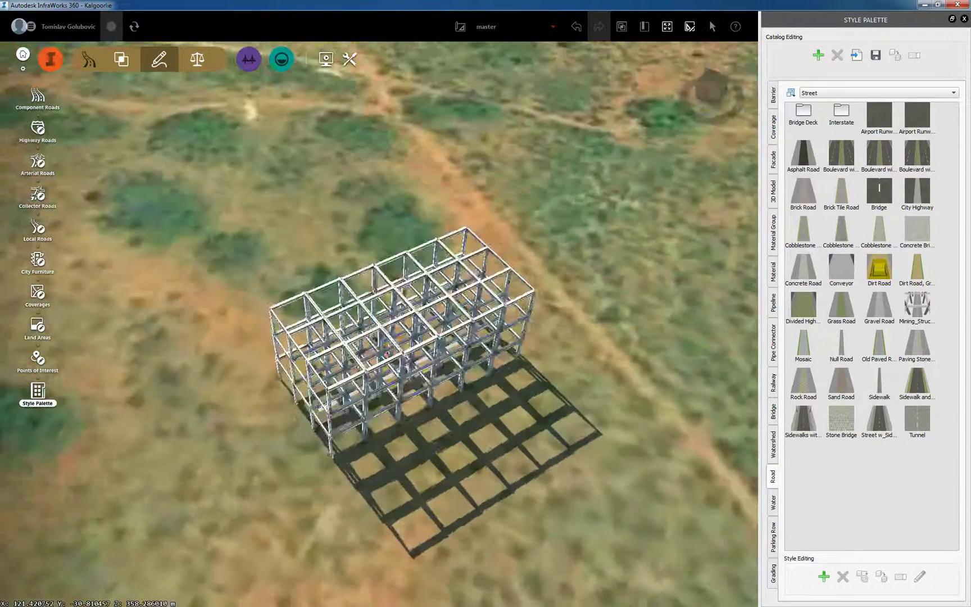
left_click_drag(394, 360, 382, 444)
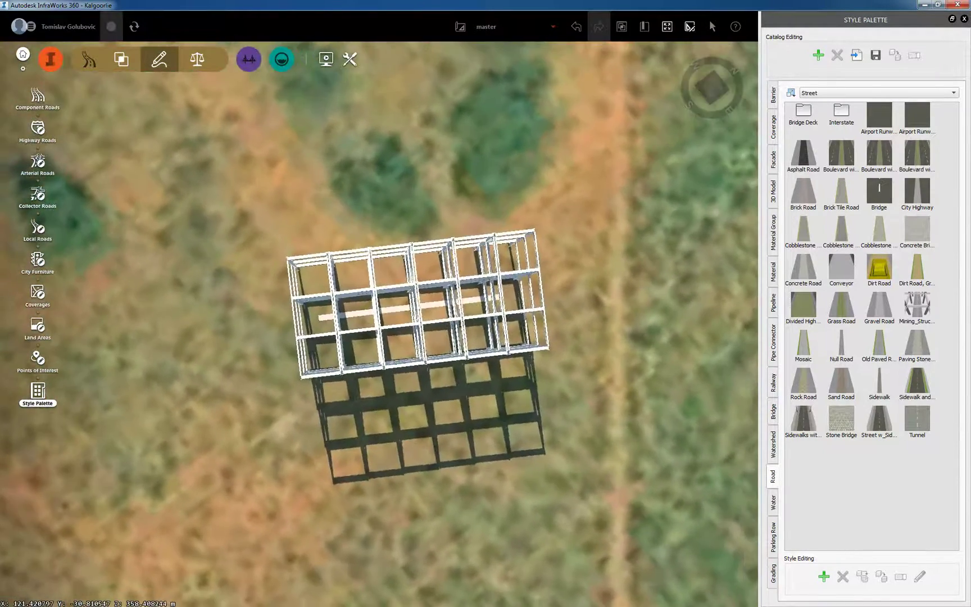
left_click(480, 307)
left_click_drag(503, 297, 477, 303)
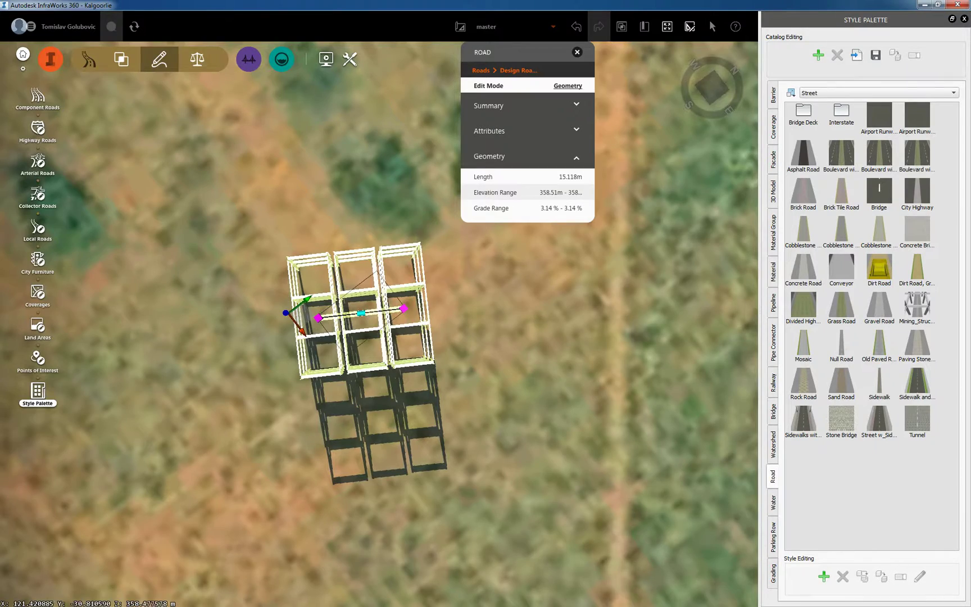
left_click_drag(359, 438, 430, 292)
key("Escape")
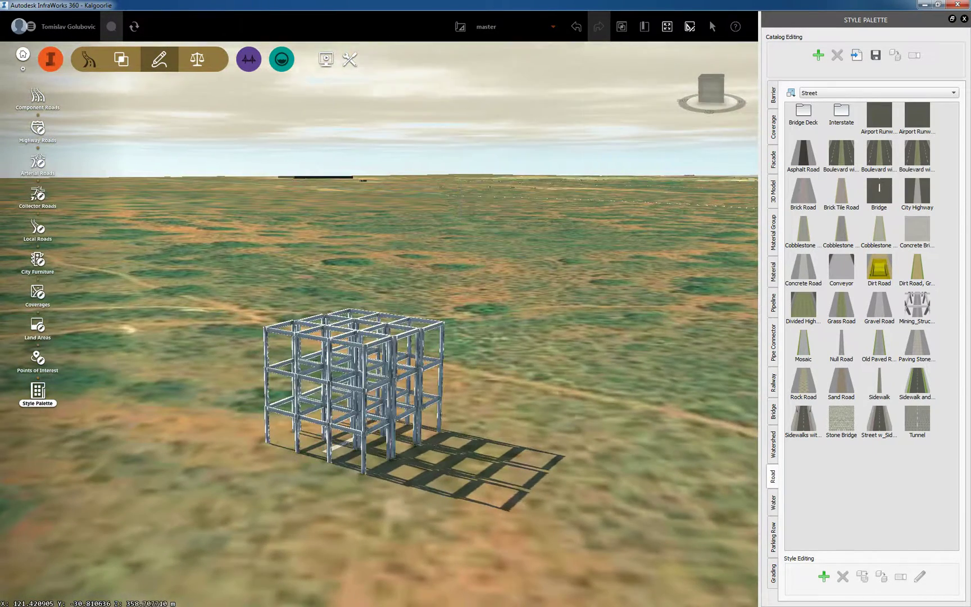
scroll(359, 393, "down", 1)
scroll(359, 393, "up", 3)
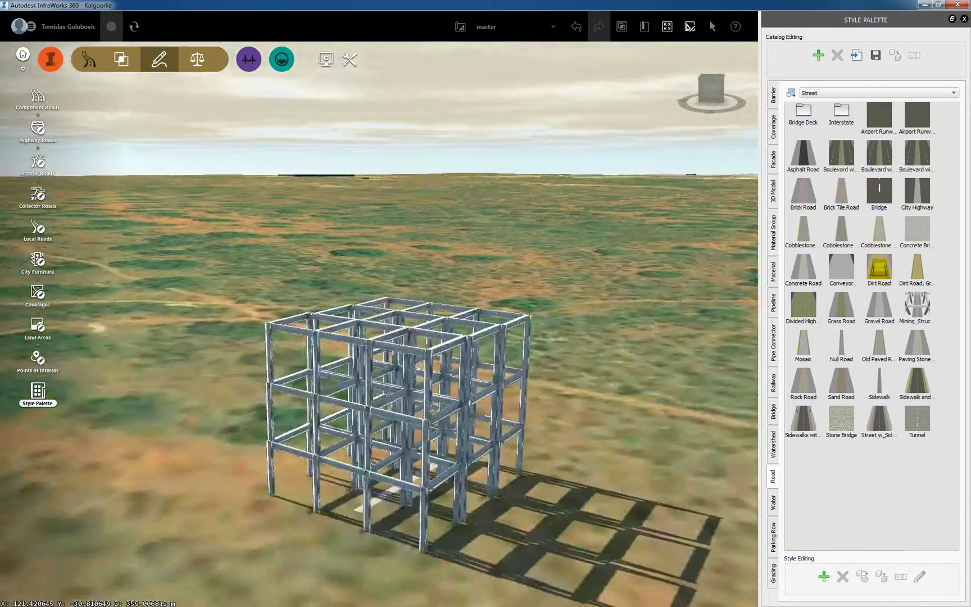
left_click_drag(388, 416, 388, 462)
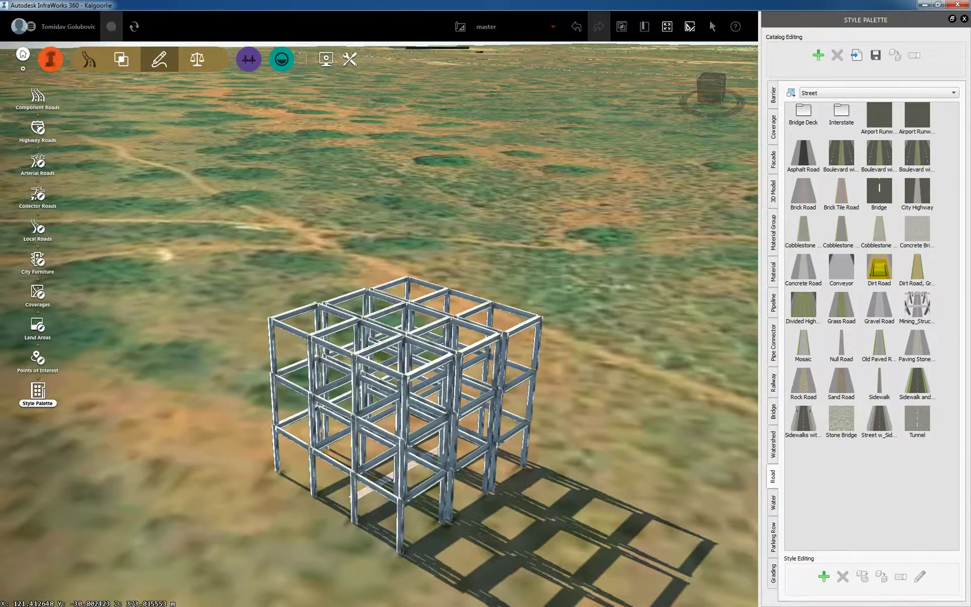
Place one Mining_Hopper city furniture model on the ground beside the steel structure
left_click(50, 60)
left_click(164, 60)
left_click(38, 194)
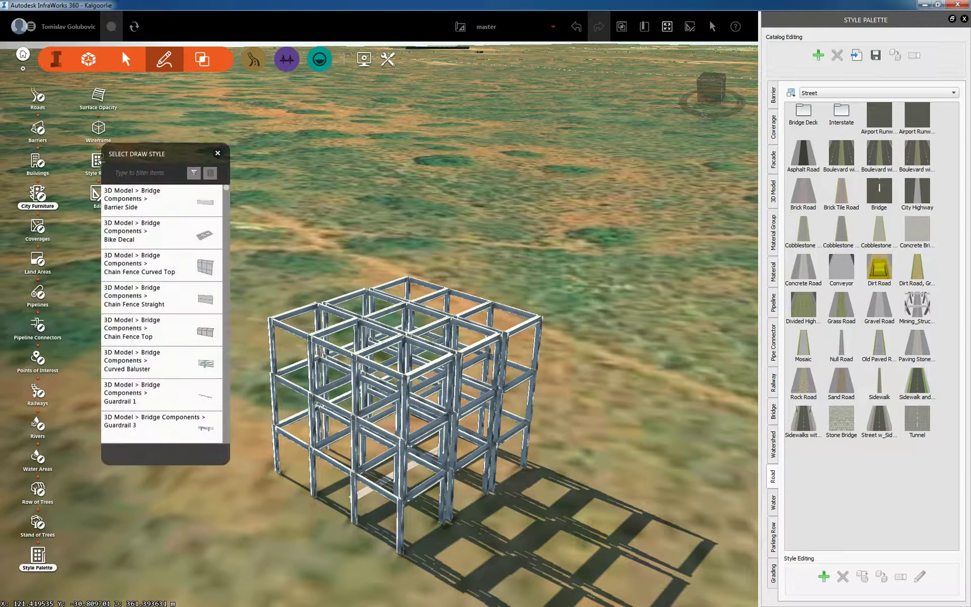
type("mini")
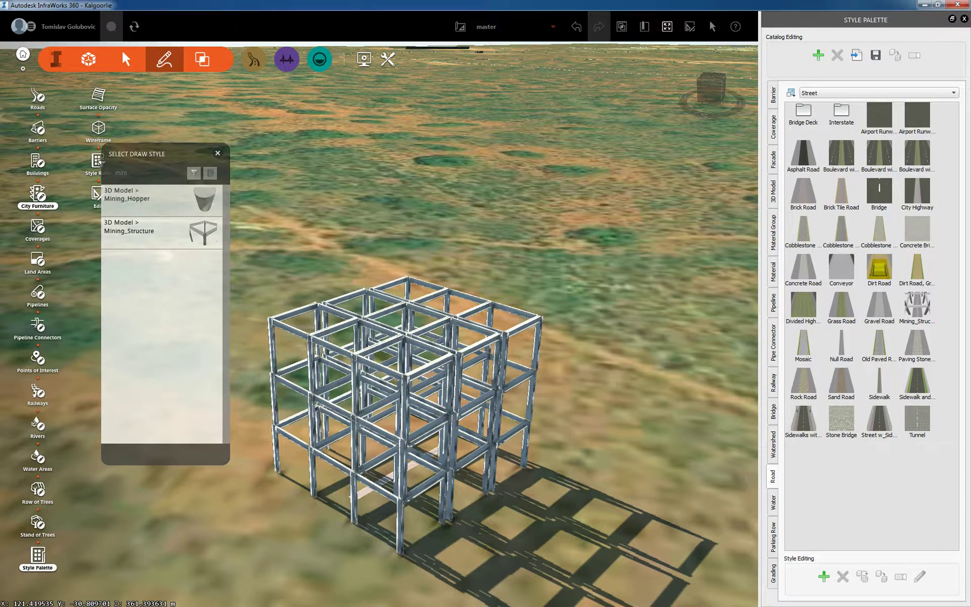
left_click_drag(399, 349, 348, 424)
left_click(218, 153)
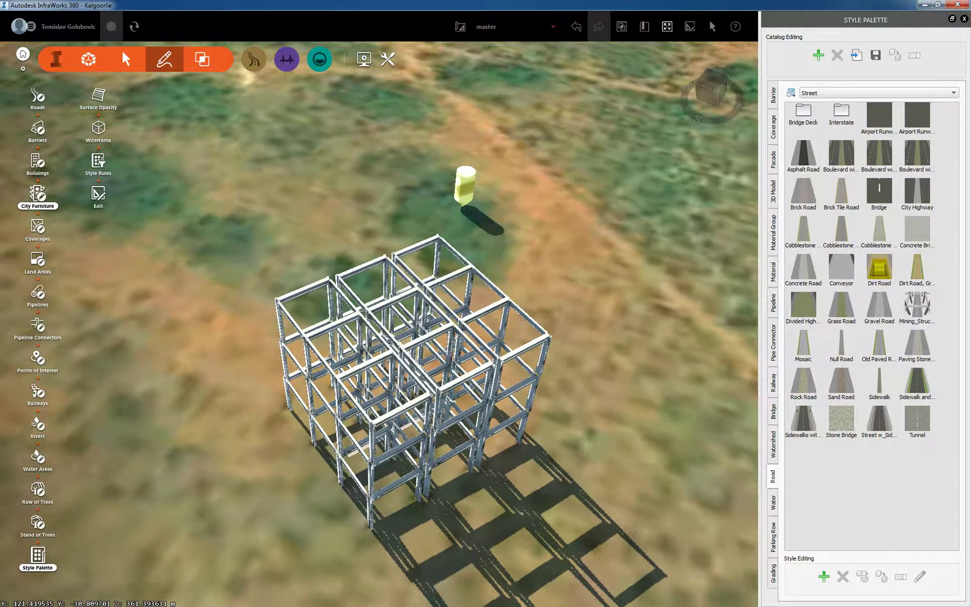
key("Escape")
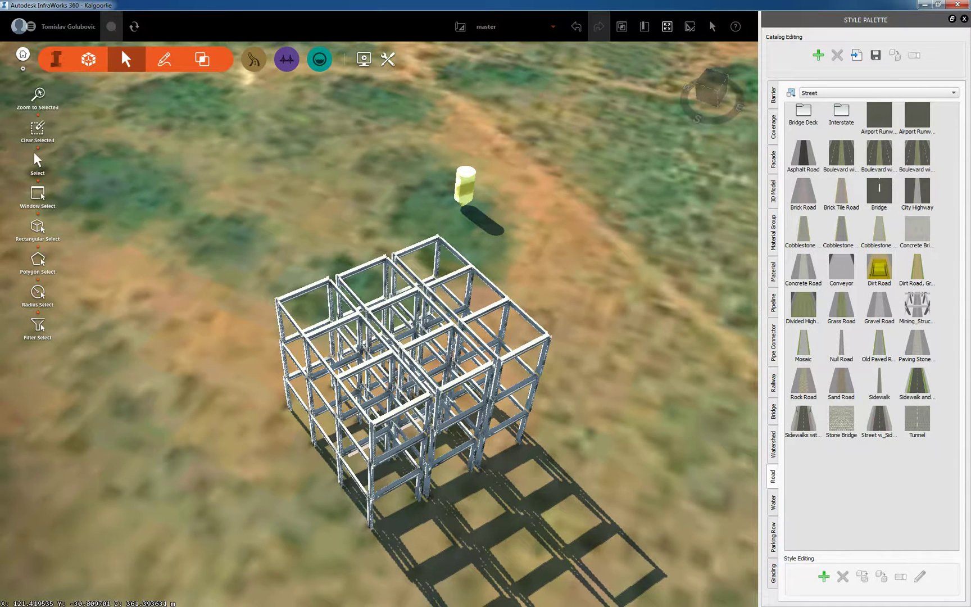
Move the hopper horizontally into the middle bay of the steel structure
left_click_drag(413, 315, 343, 400)
scroll(573, 183, "down", 2)
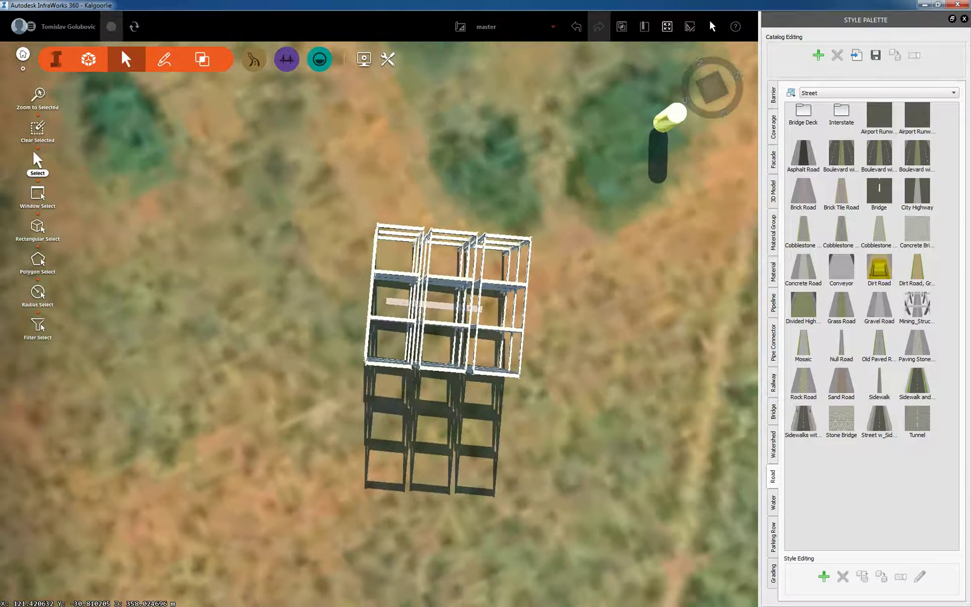
scroll(596, 172, "down", 2)
scroll(623, 150, "down", 1)
right_click(658, 127)
left_click(677, 134)
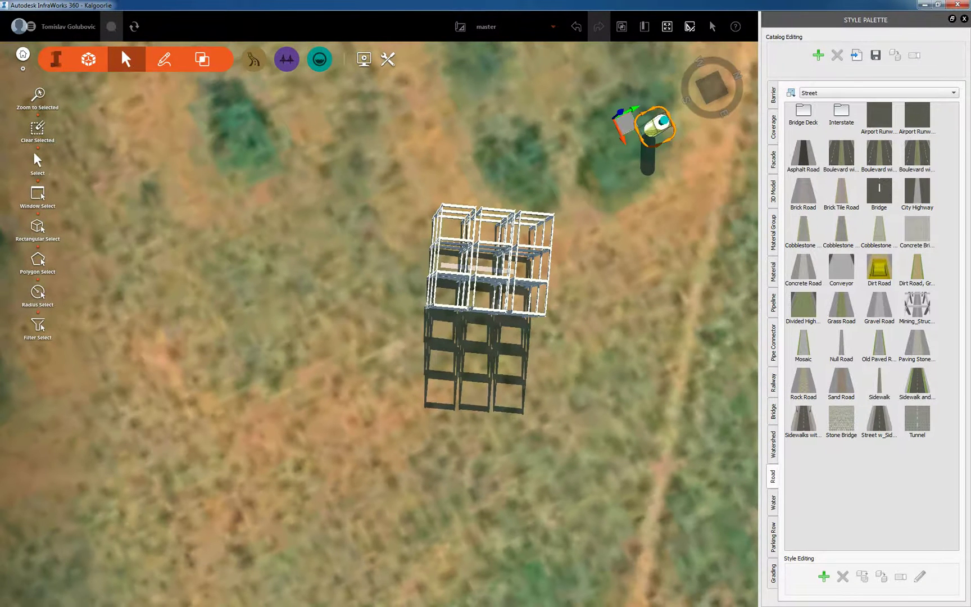
left_click_drag(625, 123, 383, 233)
scroll(624, 343, "up", 4)
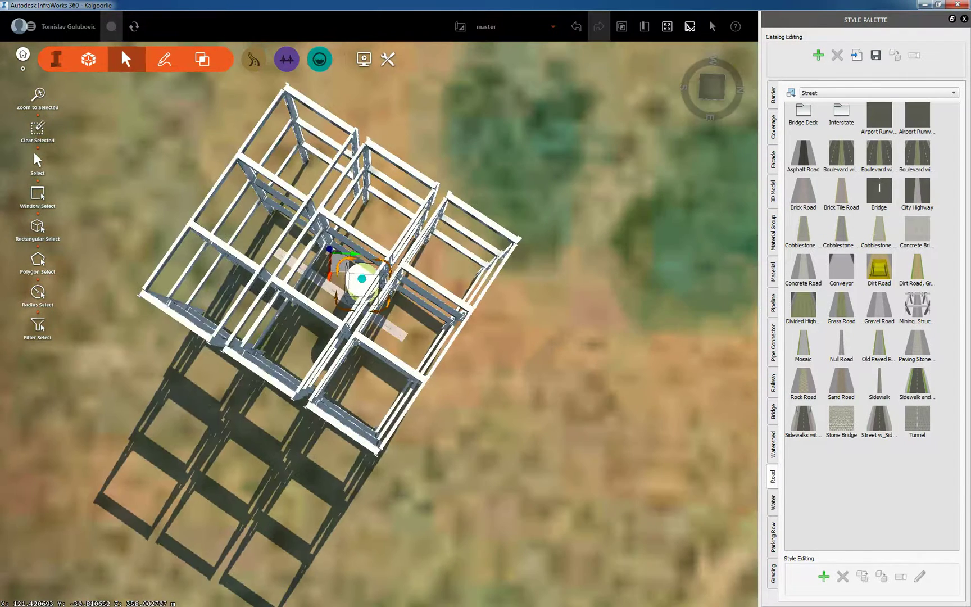
left_click_drag(624, 343, 622, 357)
left_click_drag(330, 274, 305, 282)
Raise the hopper to the top storey of the structure
left_click_drag(383, 388, 382, 295)
left_click_drag(282, 299, 275, 178)
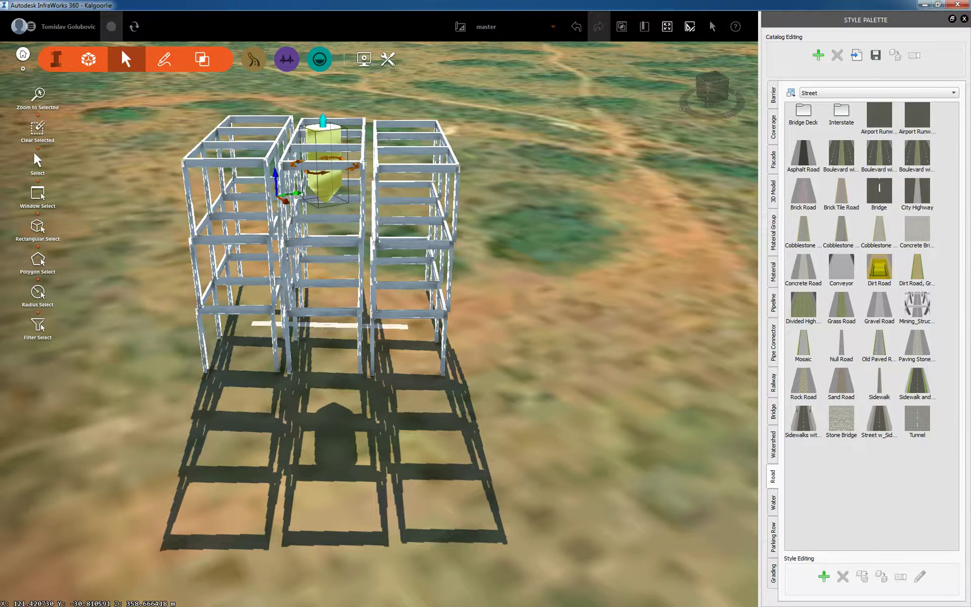
left_click_drag(342, 365, 436, 396)
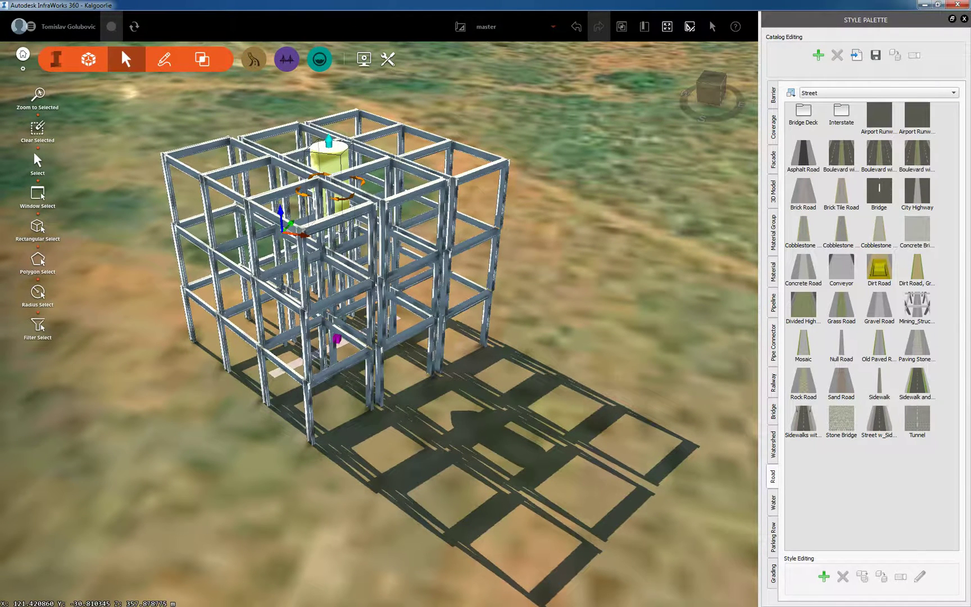
Paste a copy of the hopper and position it in the adjacent bay, lower than the first one
key("ctrl+v")
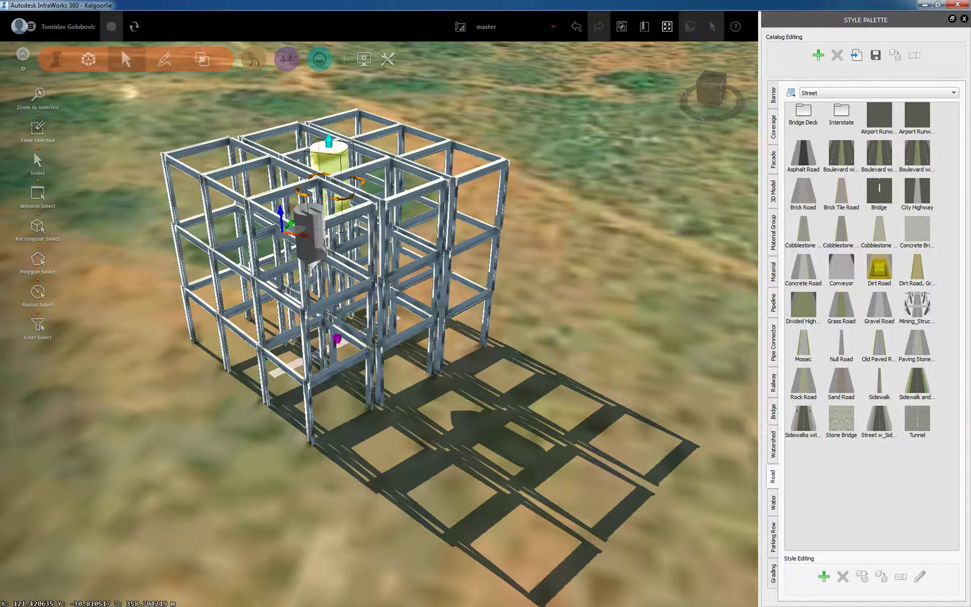
double_click(308, 274)
left_click_drag(308, 274, 402, 338)
left_click_drag(216, 249, 208, 329)
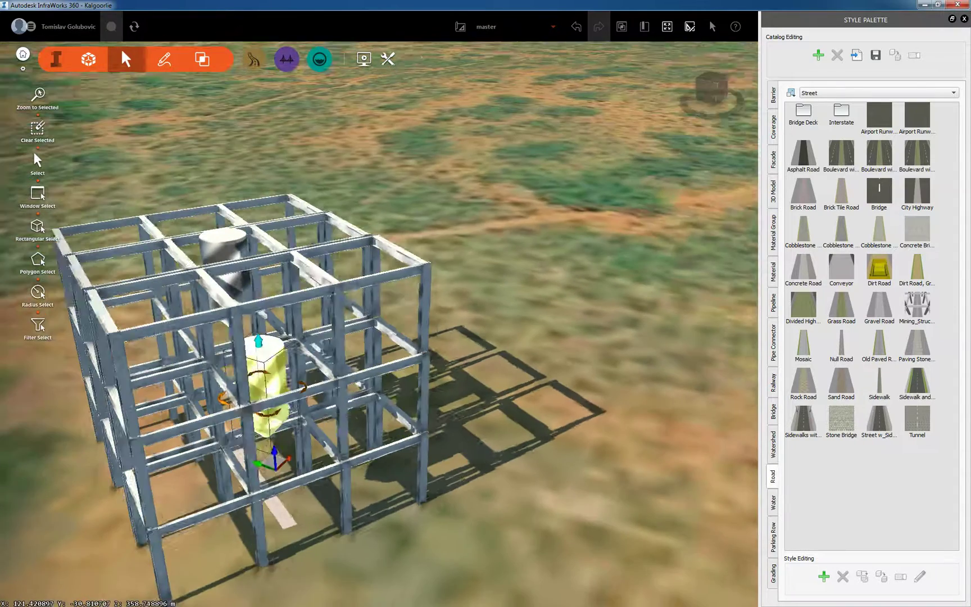
key("Escape")
scroll(379, 324, "down", 2)
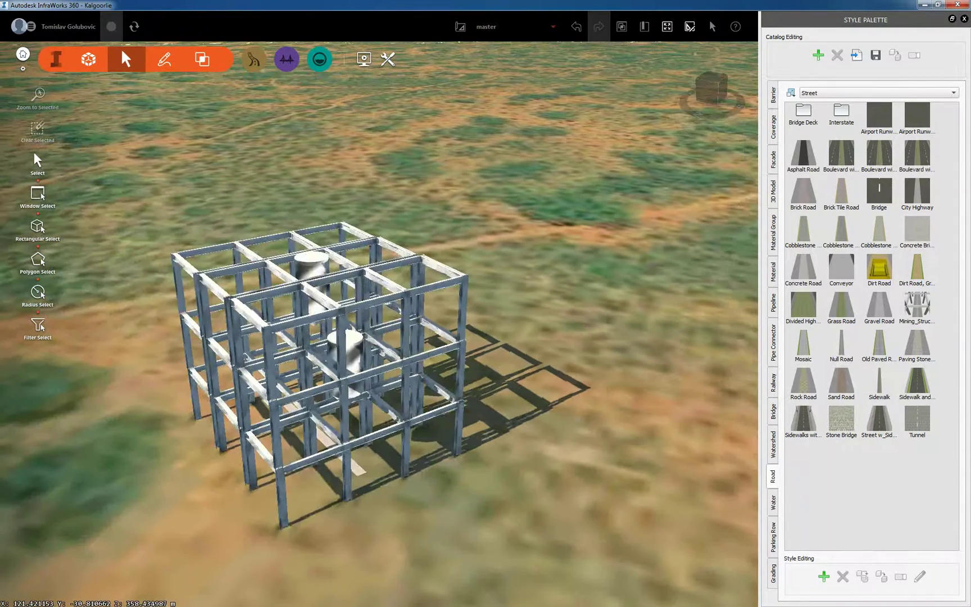
Fine-tune the plan positions of both hoppers so each sits centred within its bay, and deselect them
left_click_drag(348, 330, 326, 469)
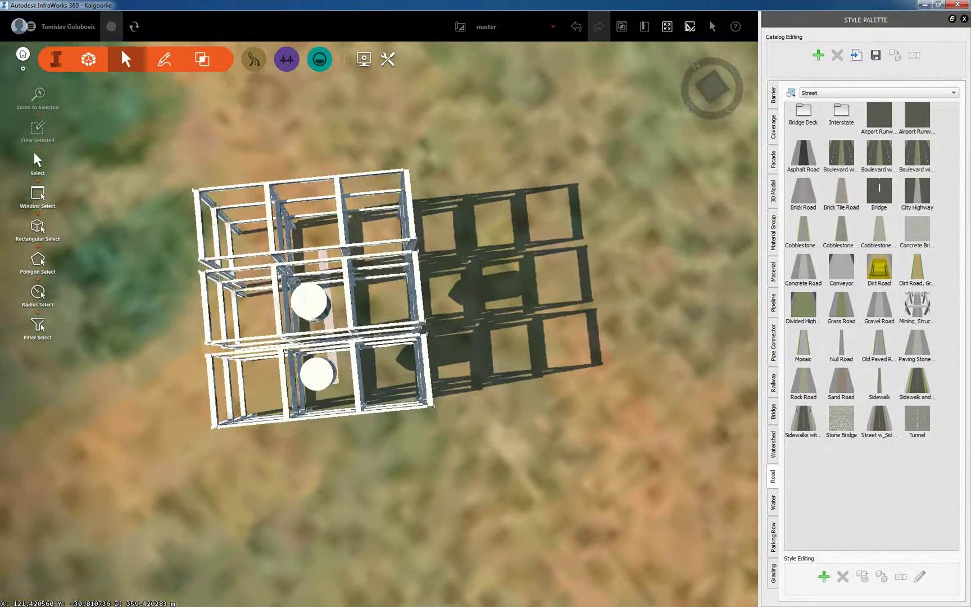
scroll(207, 393, "up", 3)
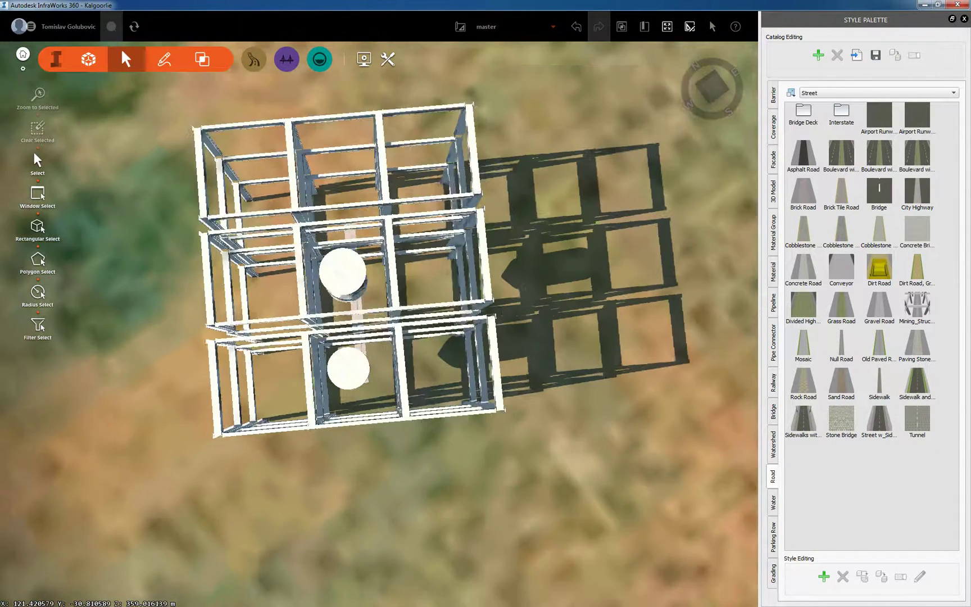
left_click(364, 368)
left_click_drag(359, 410, 368, 415)
left_click_drag(385, 371, 386, 388)
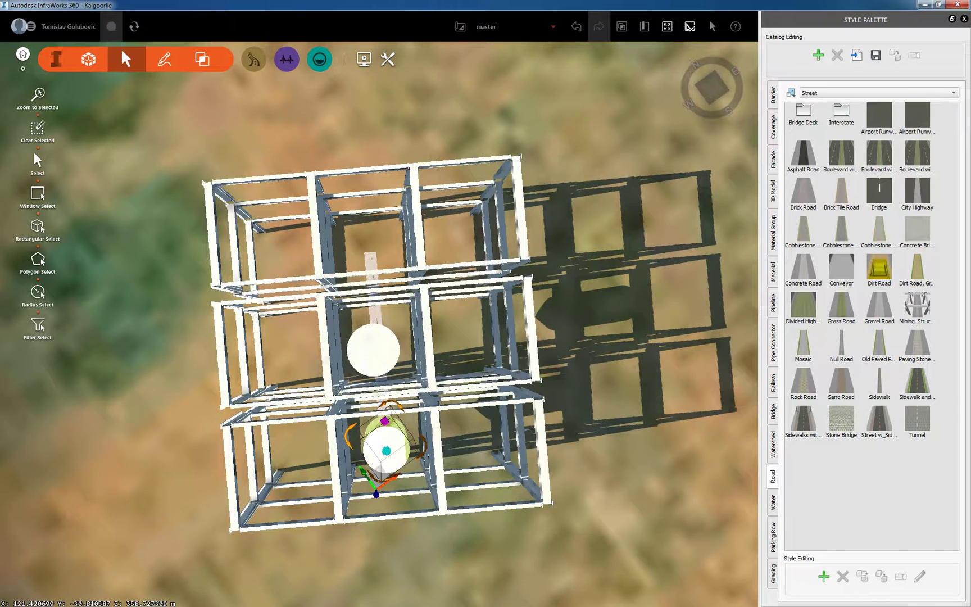
middle_click_drag(369, 365, 366, 348)
left_click(366, 348)
mouse_move(365, 383)
left_mouse_down()
mouse_move(367, 371)
mouse_move(354, 381)
mouse_move(366, 382)
left_mouse_up()
left_click_drag(539, 416, 579, 326)
key("Escape")
scroll(586, 316, "down", 3)
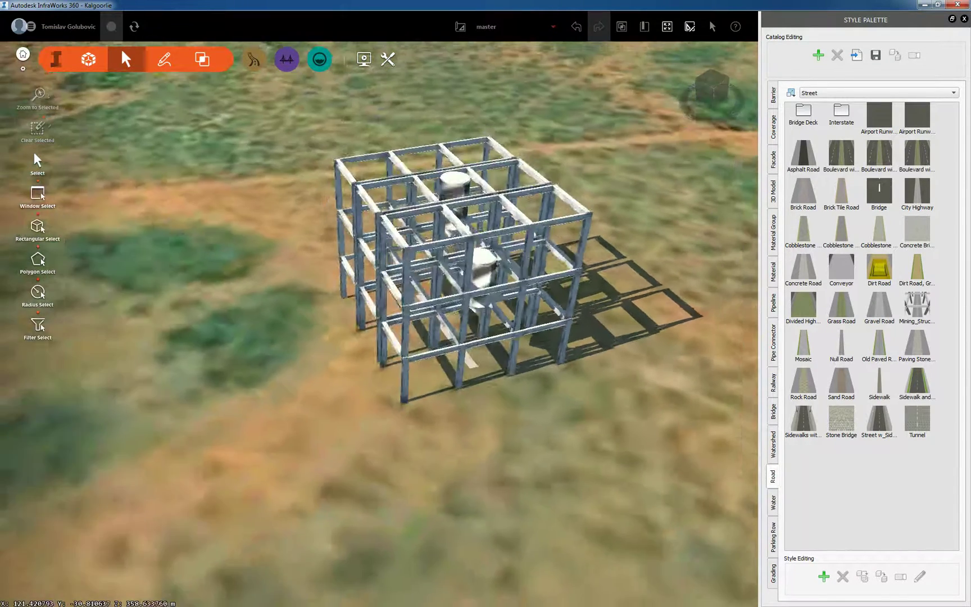
Open the Conveyor road style's configuration and examine its bridge settings, tracks and preview
scroll(573, 307, "down", 5)
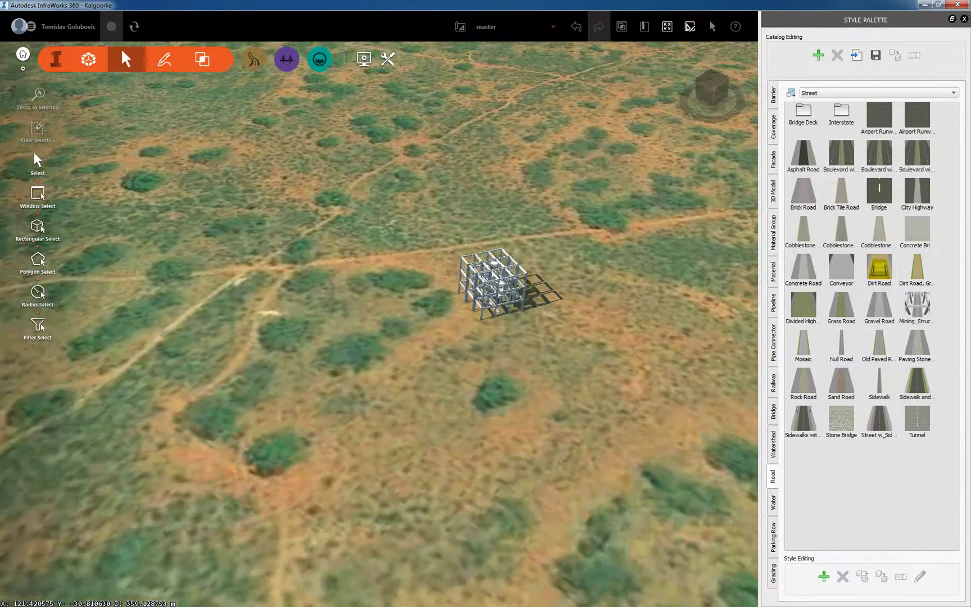
scroll(520, 297, "up", 8)
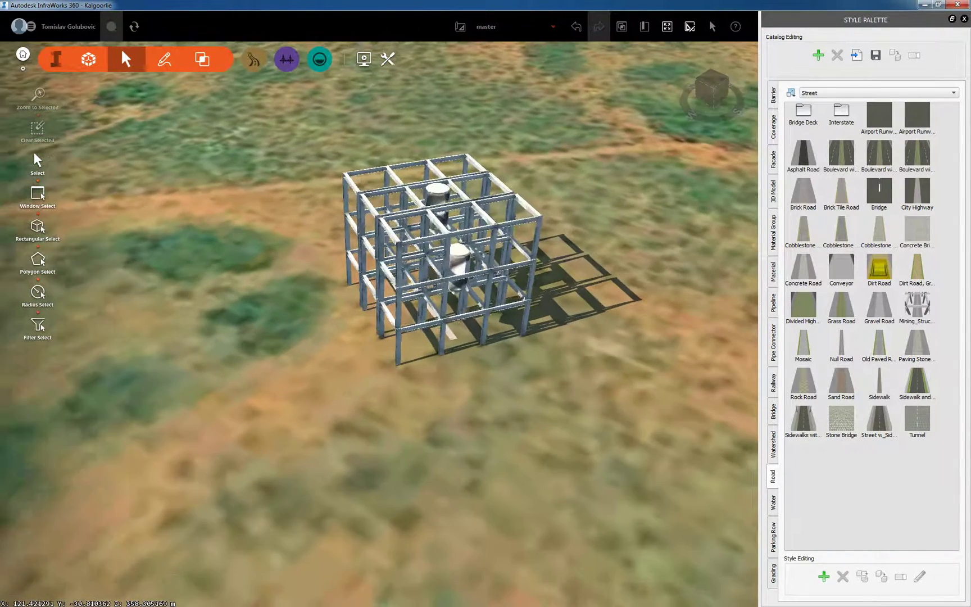
middle_click_drag(499, 273, 489, 289)
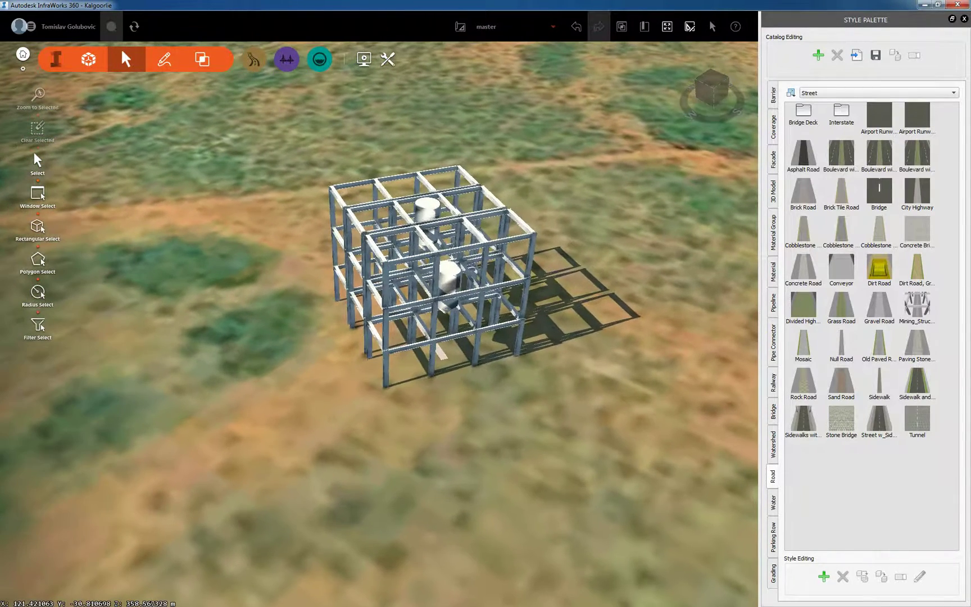
left_click(841, 268)
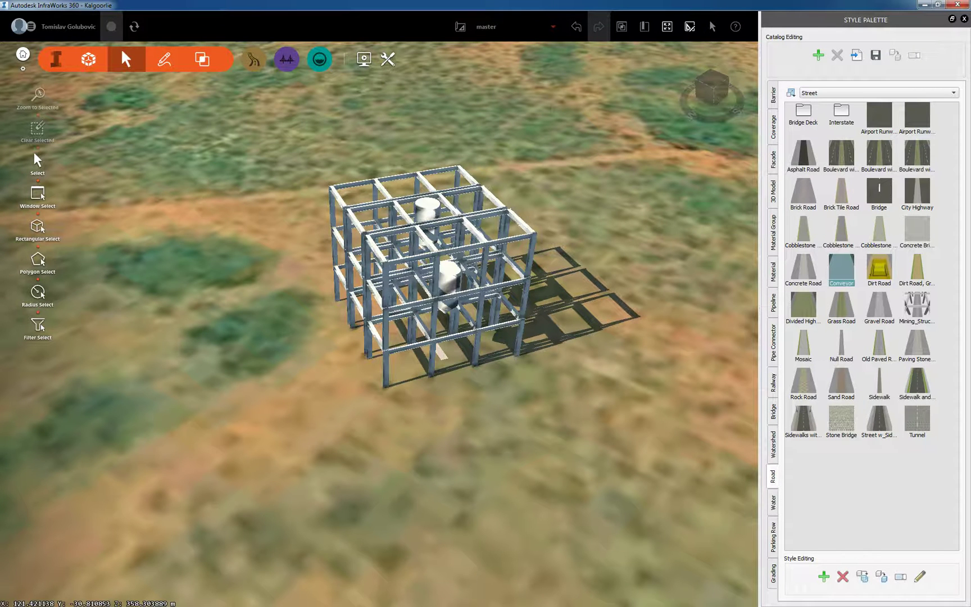
left_click(919, 576)
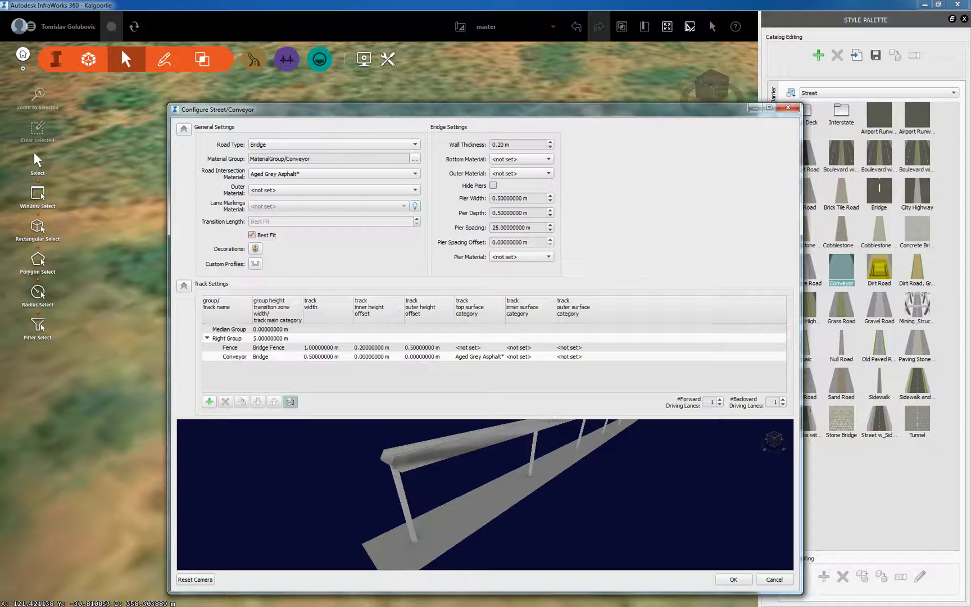
left_click_drag(438, 494, 540, 494)
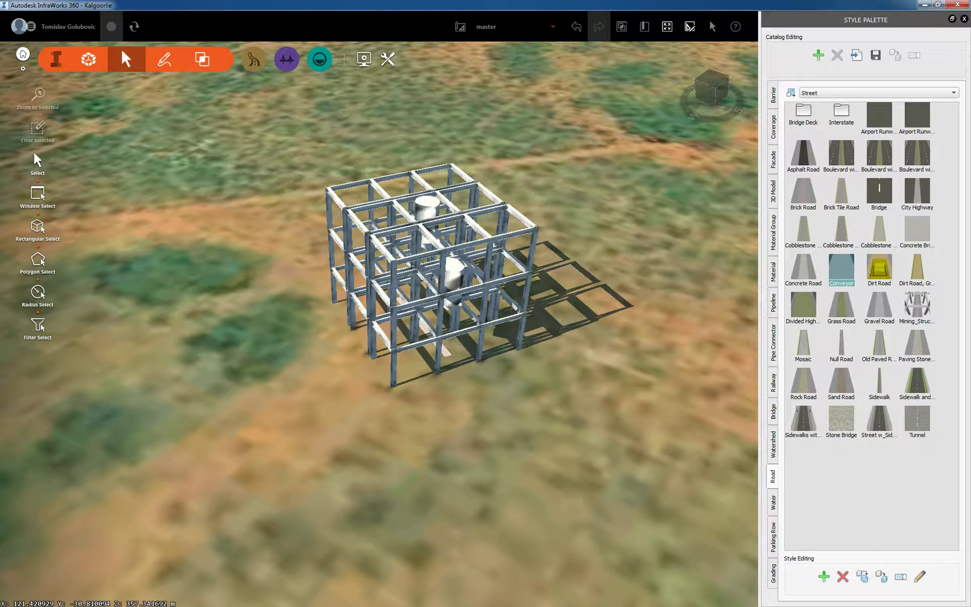
Draw a straight collector road about 79 m long in the Conveyor style, ending beside the steel structure
left_click(254, 60)
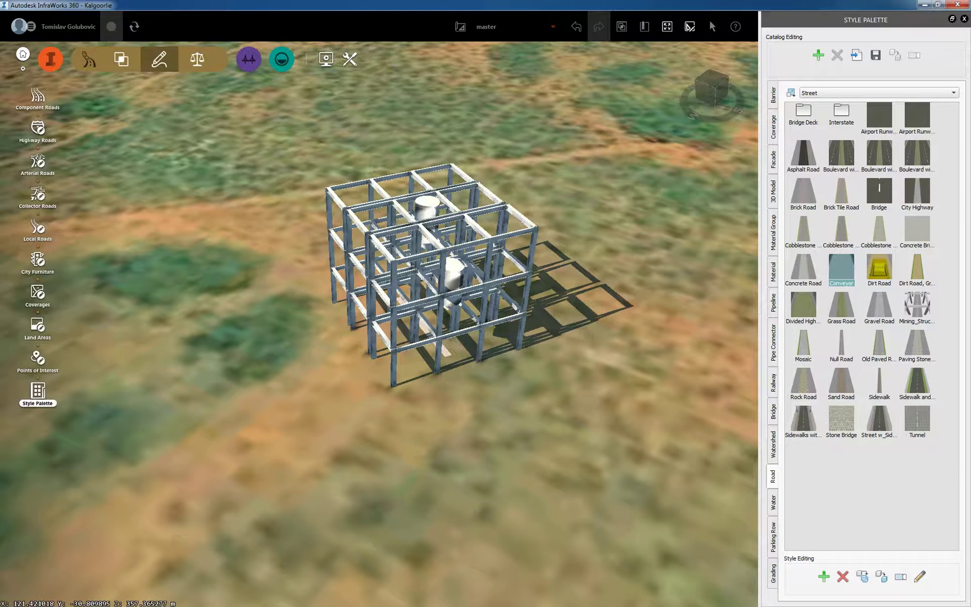
left_click(38, 194)
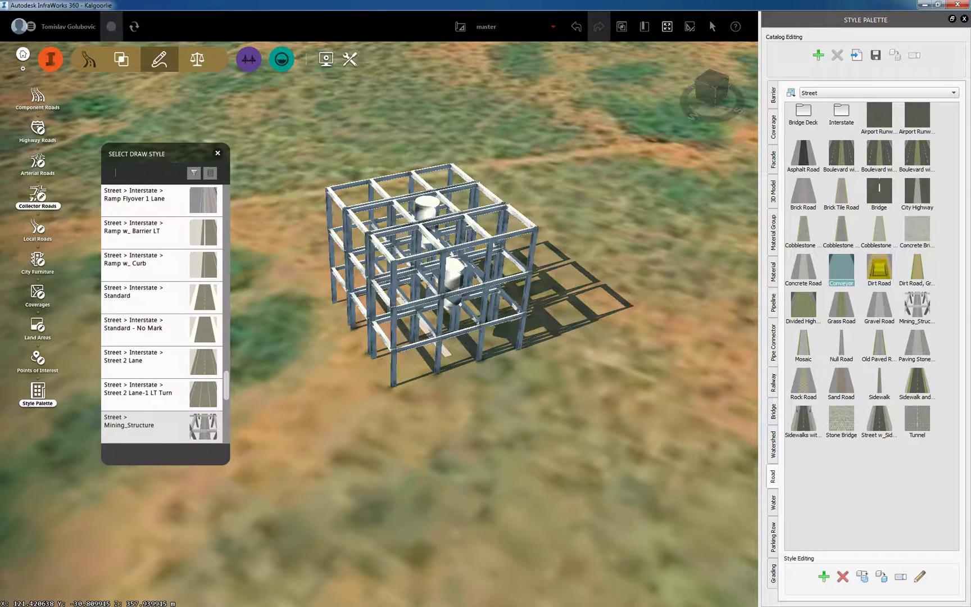
type("conve")
left_click(197, 195)
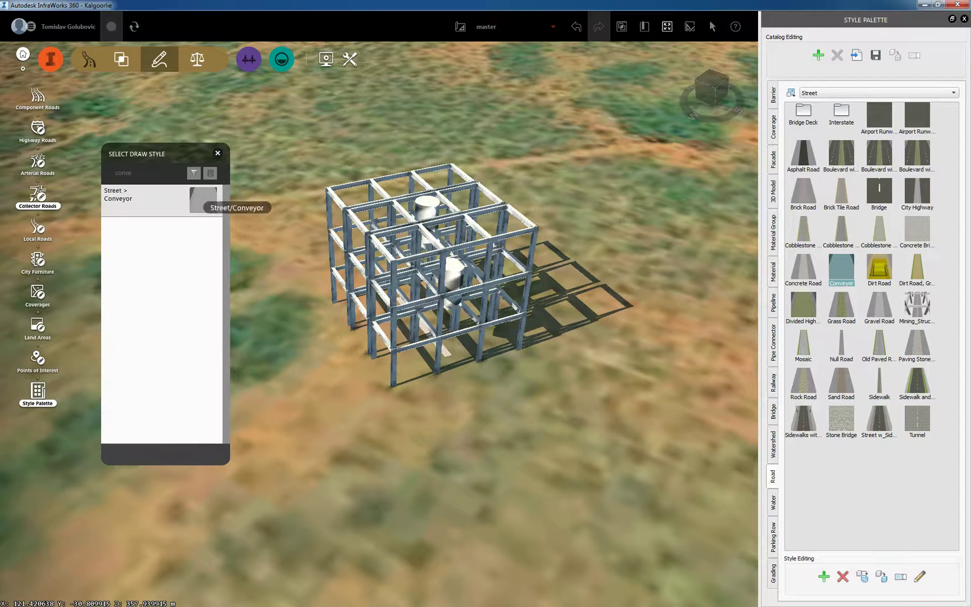
scroll(700, 329, "down", 5)
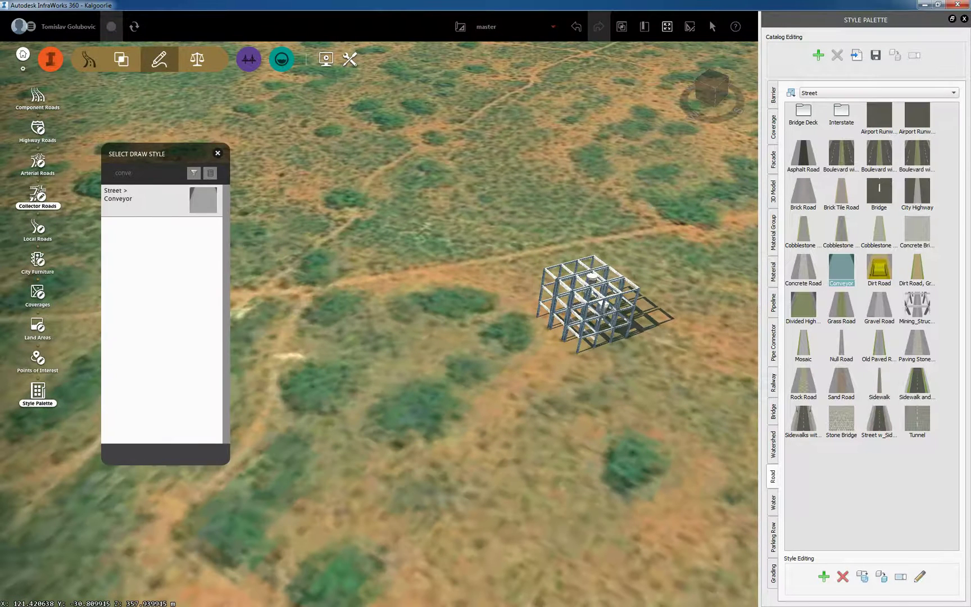
left_click(335, 451)
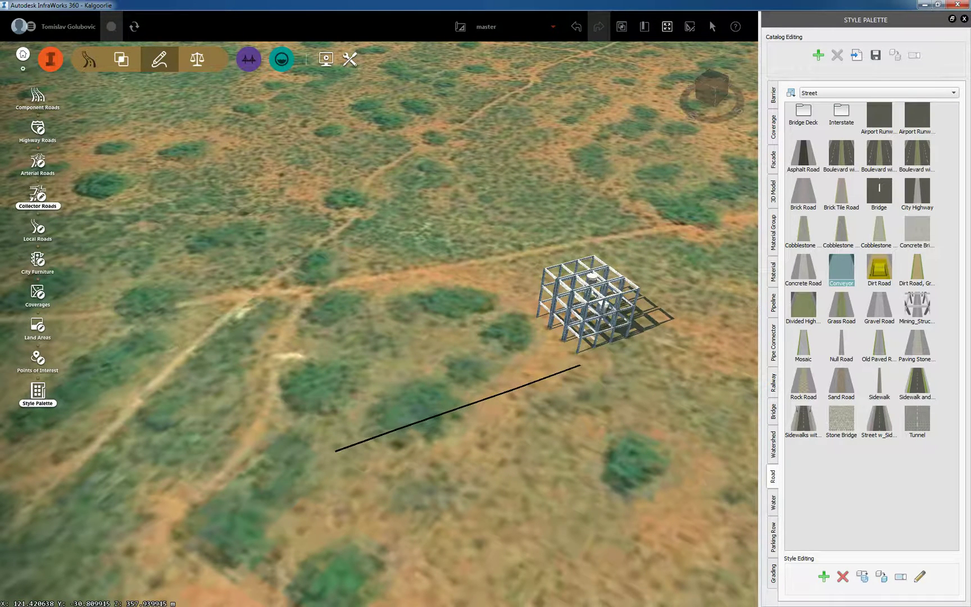
double_click(580, 366)
key("Escape")
Shift both end points of the conveyor sideways to line it up with the structure's middle bays
left_click_drag(588, 438, 543, 528)
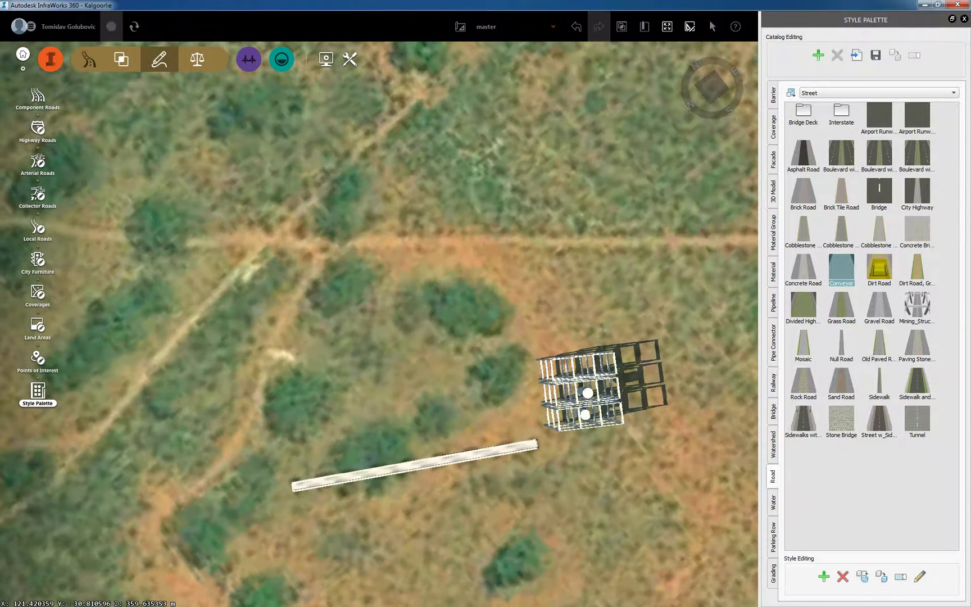
left_click(513, 449)
left_click_drag(537, 444, 537, 402)
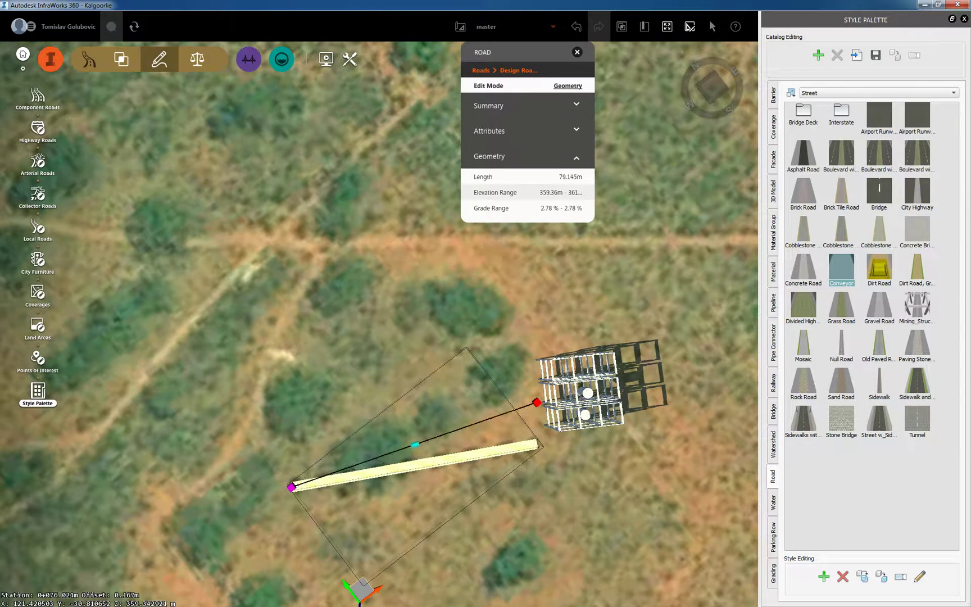
left_click_drag(291, 486, 273, 433)
key("Escape")
Raise the conveyor's end point at the structure to the top storey, at about 377 m elevation, and deselect it
left_click_drag(537, 418, 554, 320)
scroll(599, 314, "up", 5)
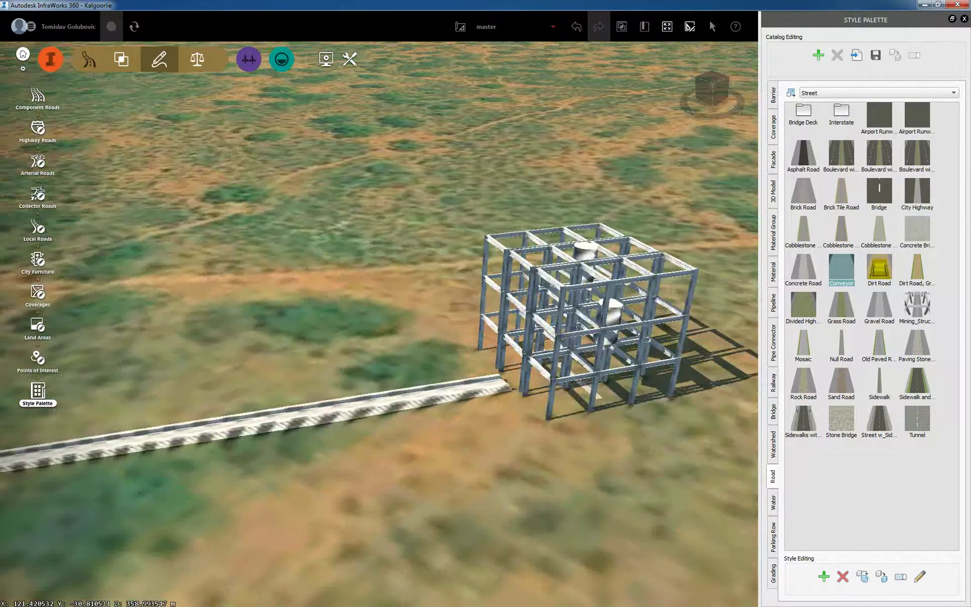
left_click(472, 388)
left_click_drag(508, 379, 519, 254)
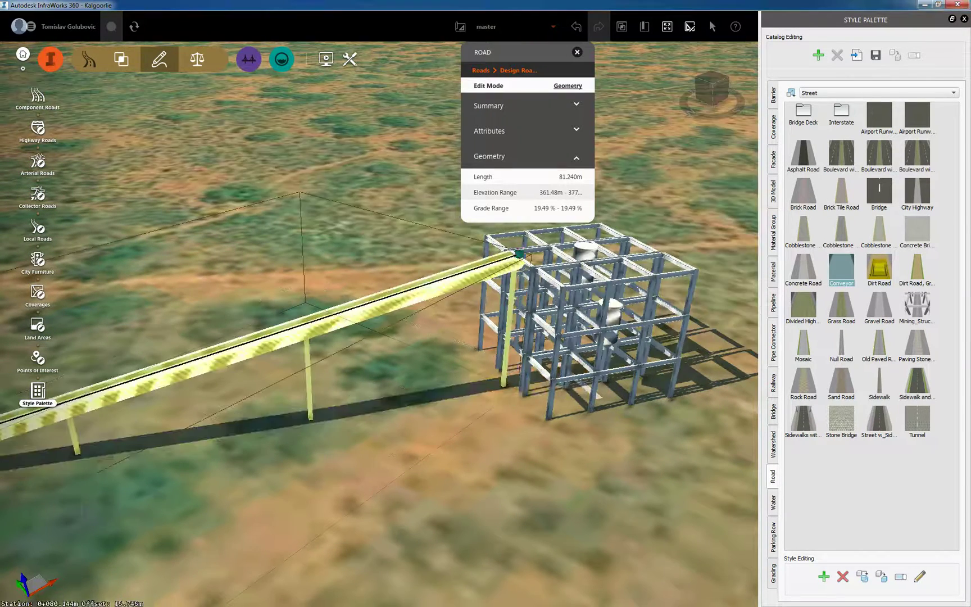
key("Escape")
scroll(556, 393, "down", 5)
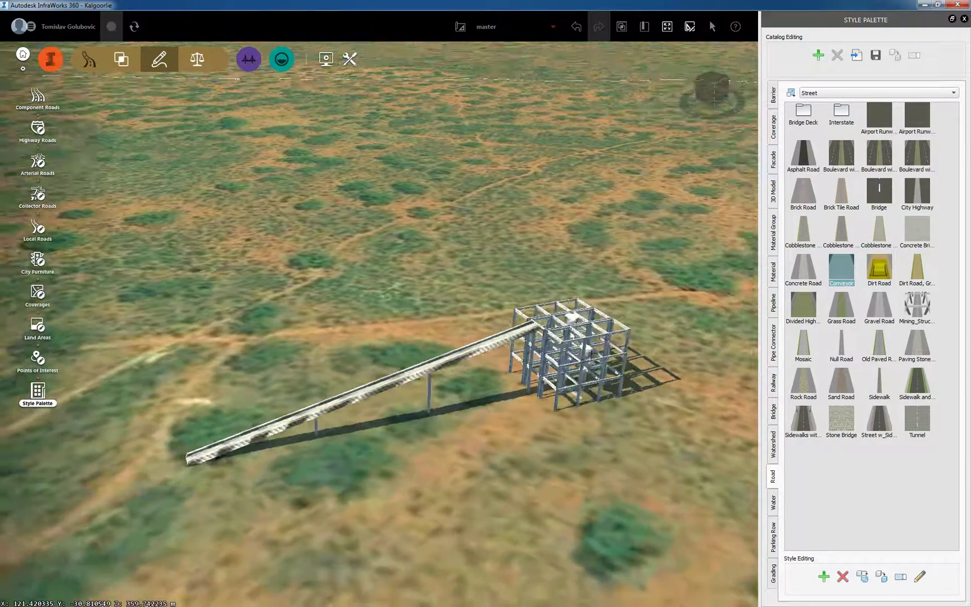
left_click_drag(539, 371, 567, 374)
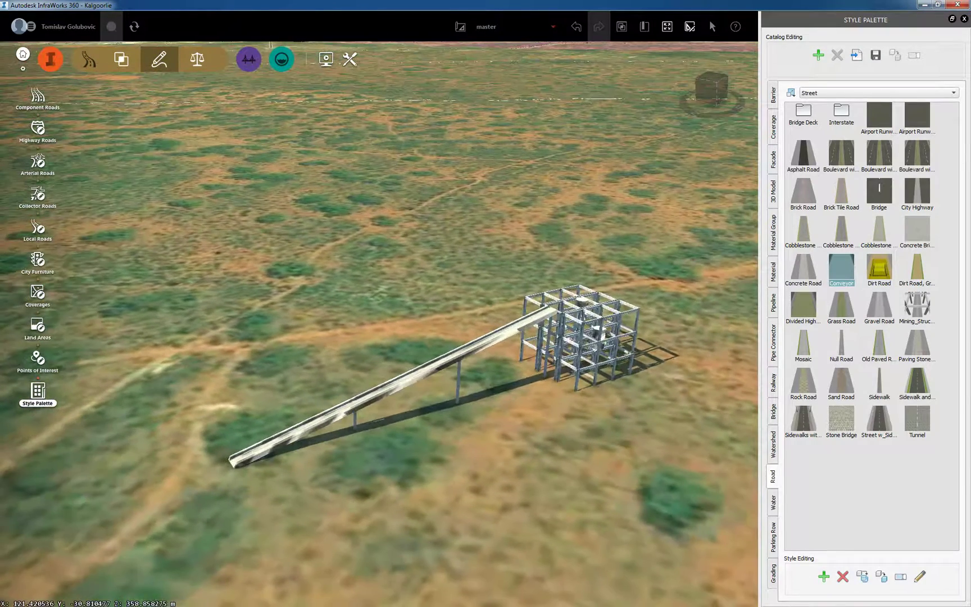
Try to extend the conveyor's raised end into the structure towards the hoppers, and undo the move
scroll(590, 348, "up", 2)
scroll(582, 300, "up", 4)
left_click(337, 385)
left_click_drag(338, 385, 365, 506)
middle_click_drag(365, 506, 241, 340)
left_click_drag(324, 424, 383, 402)
key("Escape")
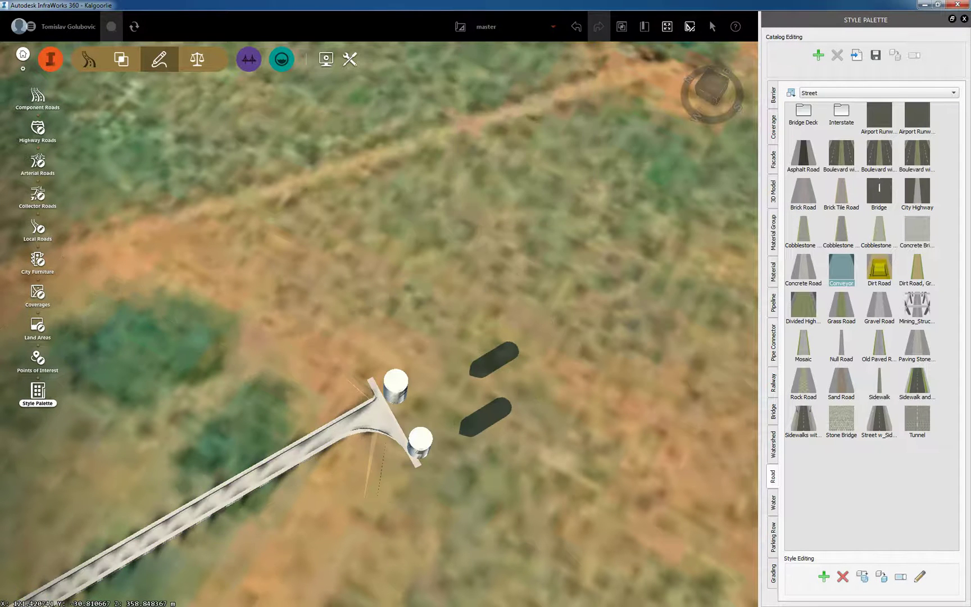
key("ctrl+z")
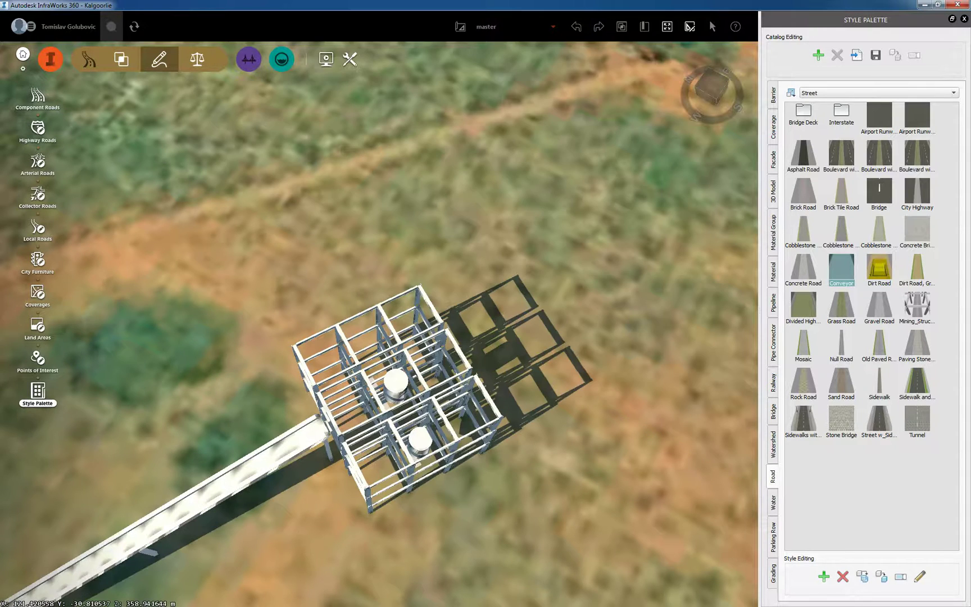
Add a PVI to the conveyor near the steel structure and raise it slightly to curve the upper end
left_click_drag(359, 444, 346, 373)
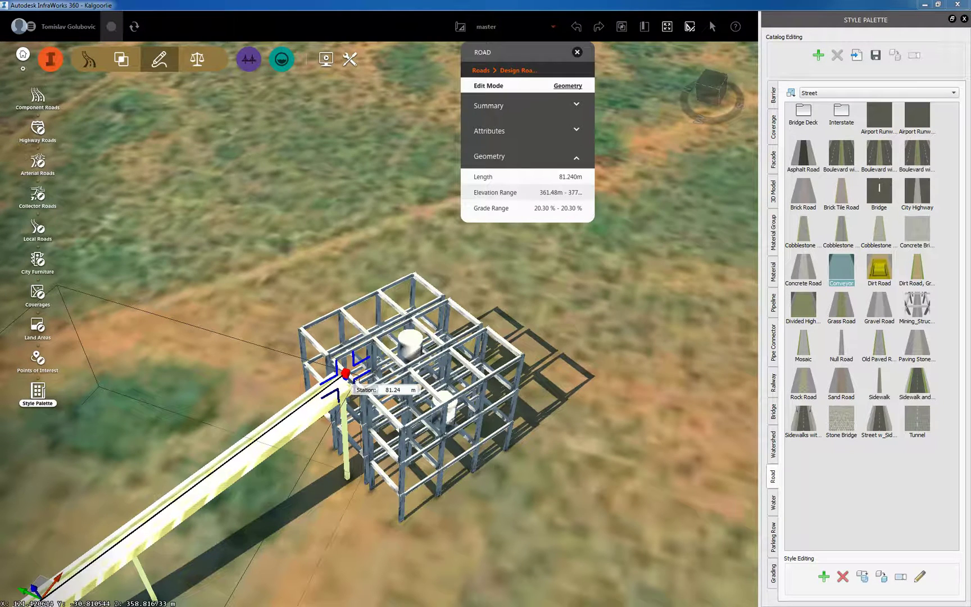
right_click(303, 420)
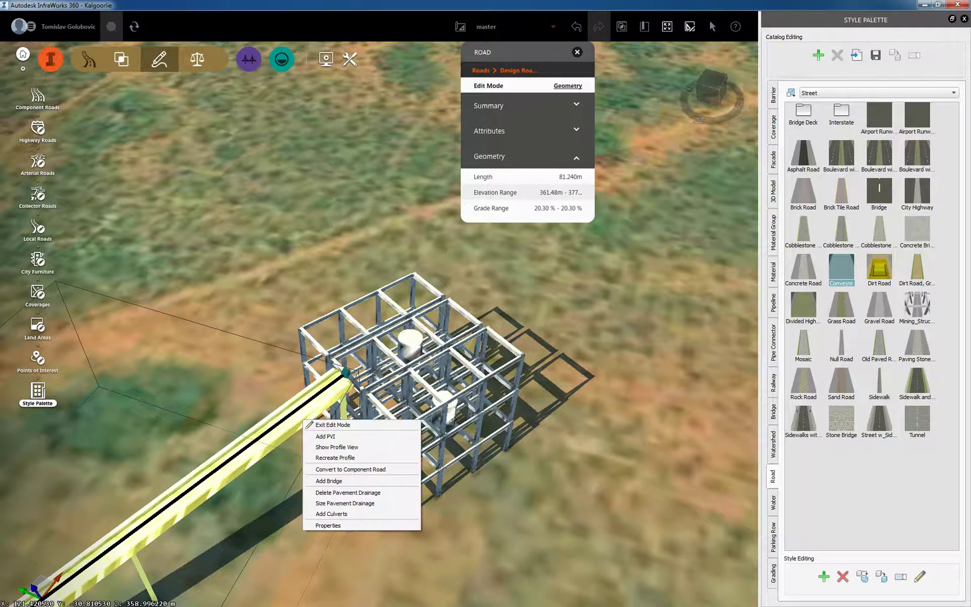
left_click(325, 436)
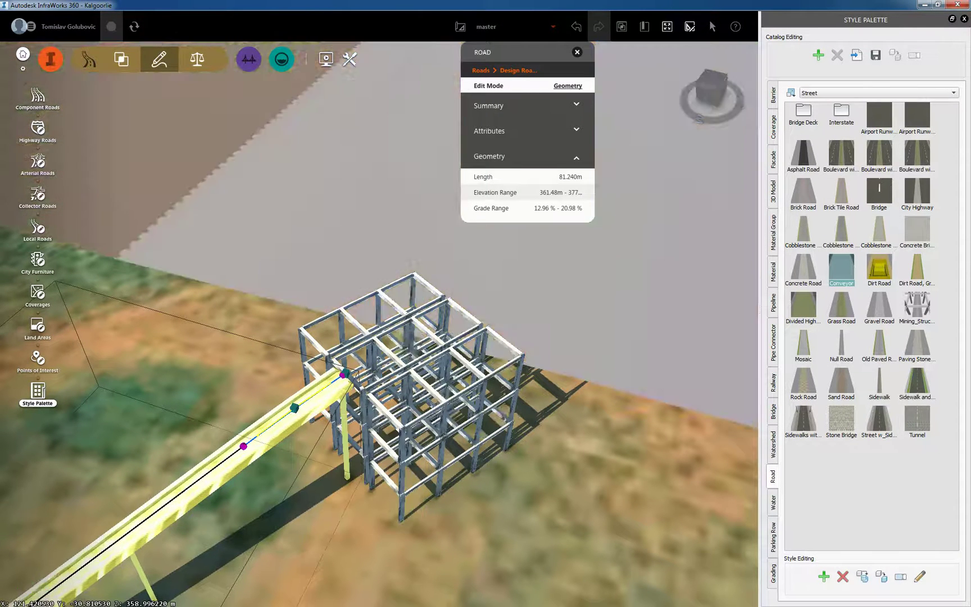
scroll(314, 506, "down", 2)
middle_click_drag(314, 506, 430, 413)
left_click_drag(430, 413, 351, 337)
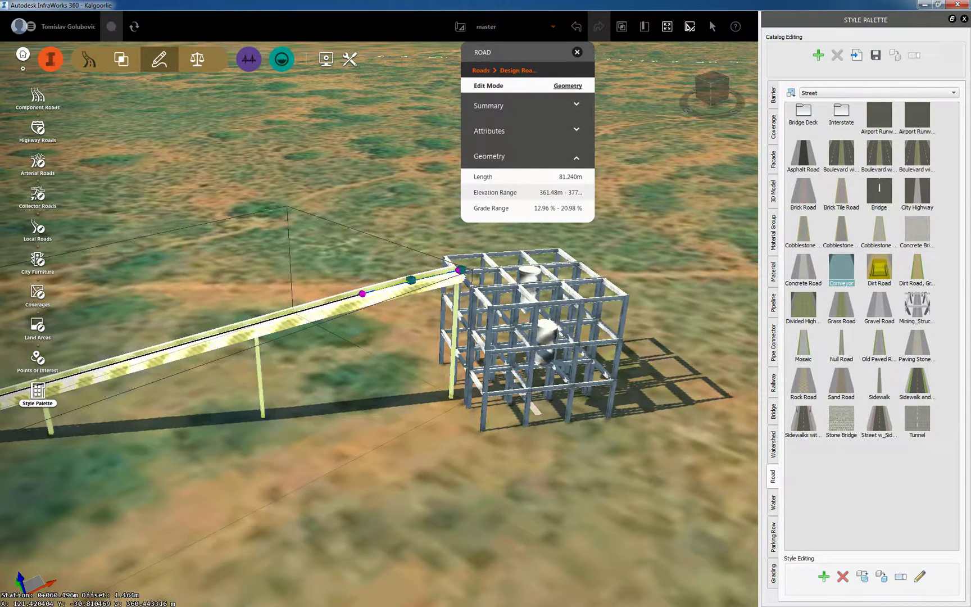
left_click_drag(411, 279, 411, 269)
key("Escape")
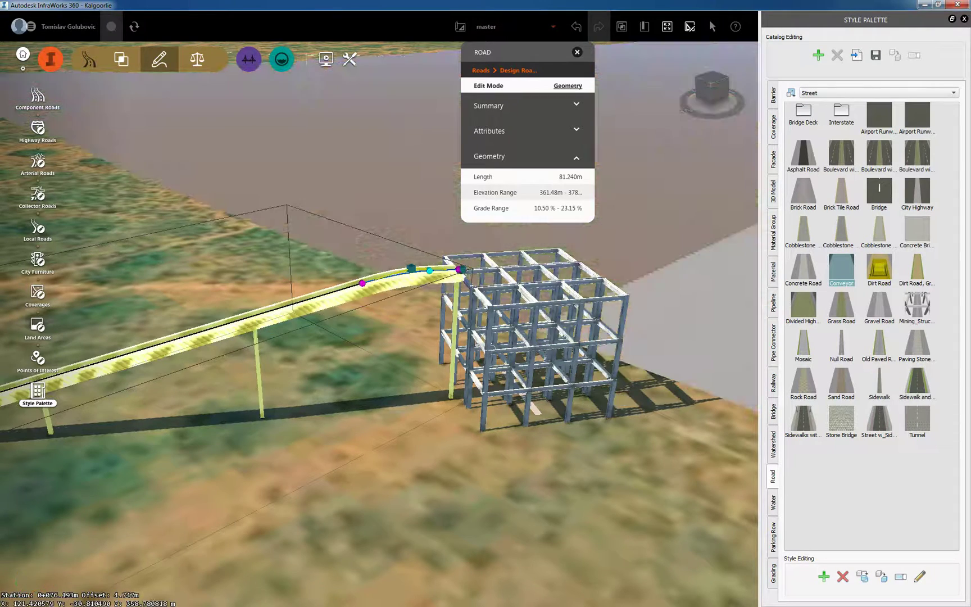
key("Escape")
Add a PVI near the conveyor's ground end, lower it to flatten the start of the slope, and deselect the conveyor
left_click_drag(382, 387, 466, 427)
middle_click_drag(281, 450, 424, 352)
left_click(213, 478)
right_click(212, 478)
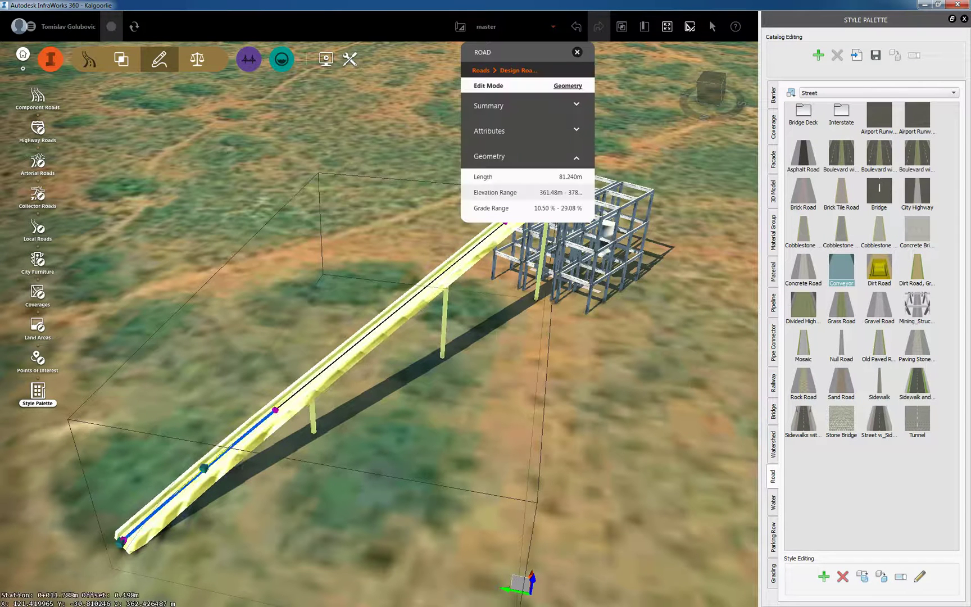
left_click_drag(205, 466, 207, 494)
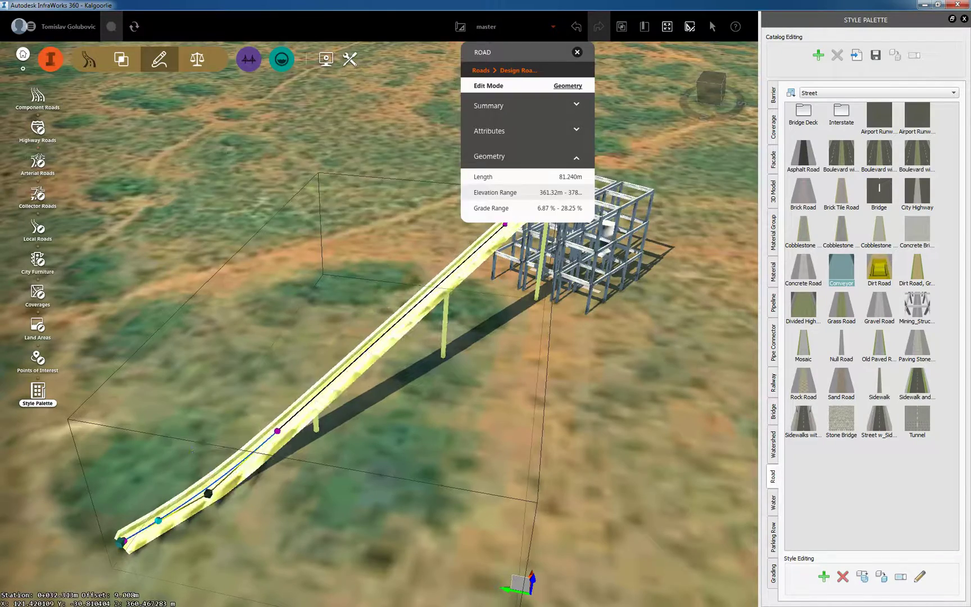
key("Escape")
left_click_drag(522, 484, 421, 410)
scroll(393, 407, "down", 4)
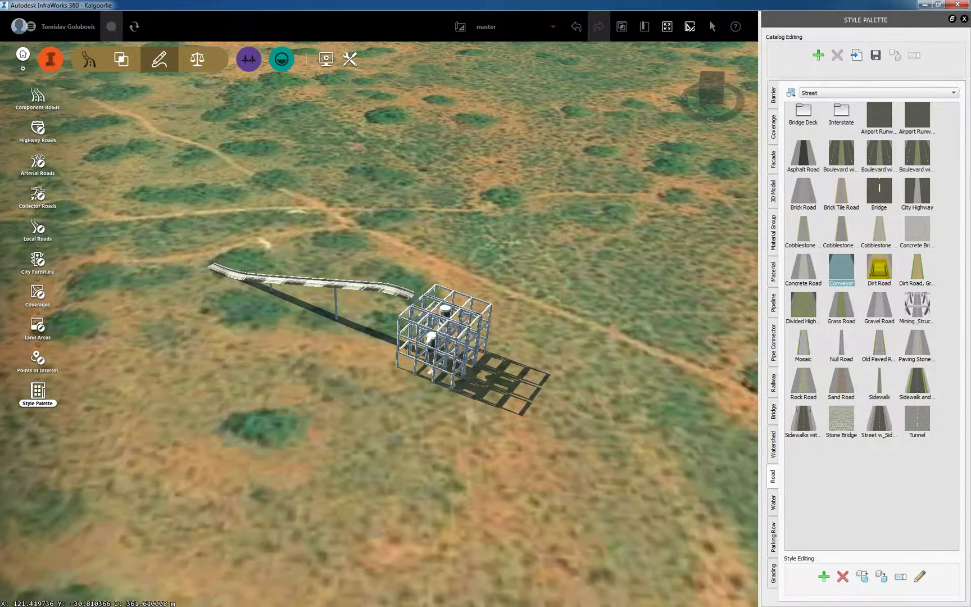
left_click(38, 195)
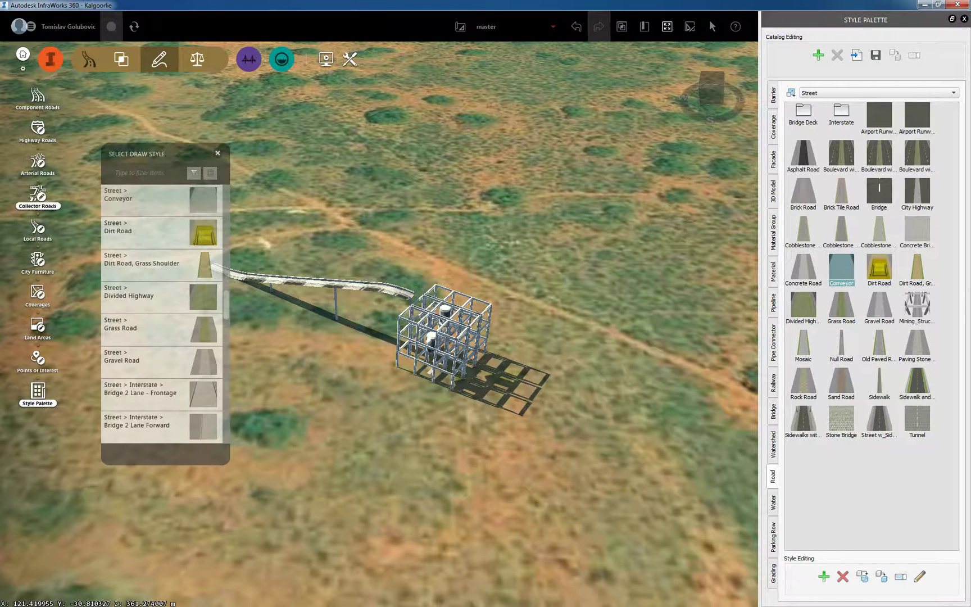
left_click(430, 372)
scroll(338, 473, "down", 2)
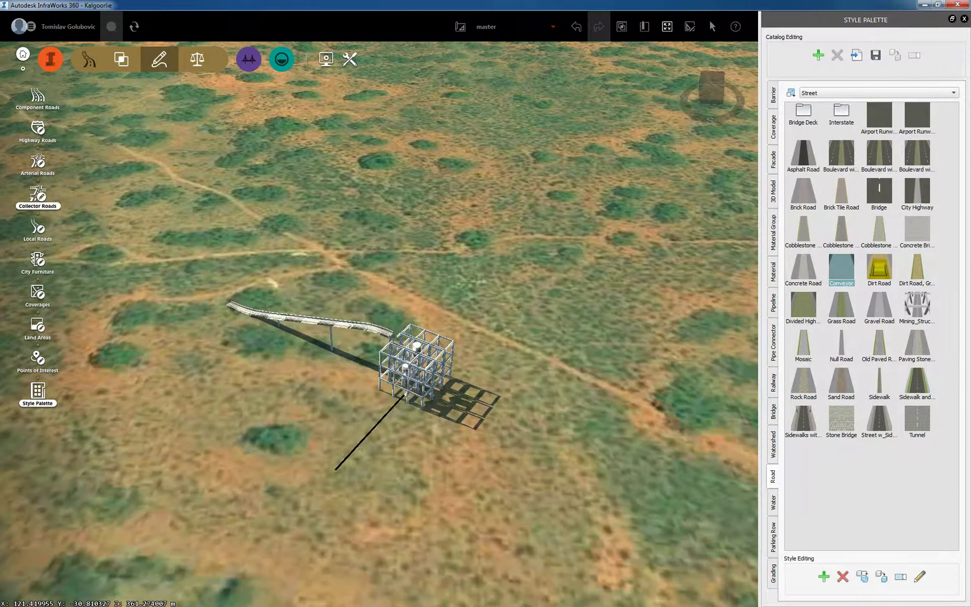
Draw a second straight collector road about 63 m long in the Conveyor style, running outward from the structure's base
left_click(38, 195)
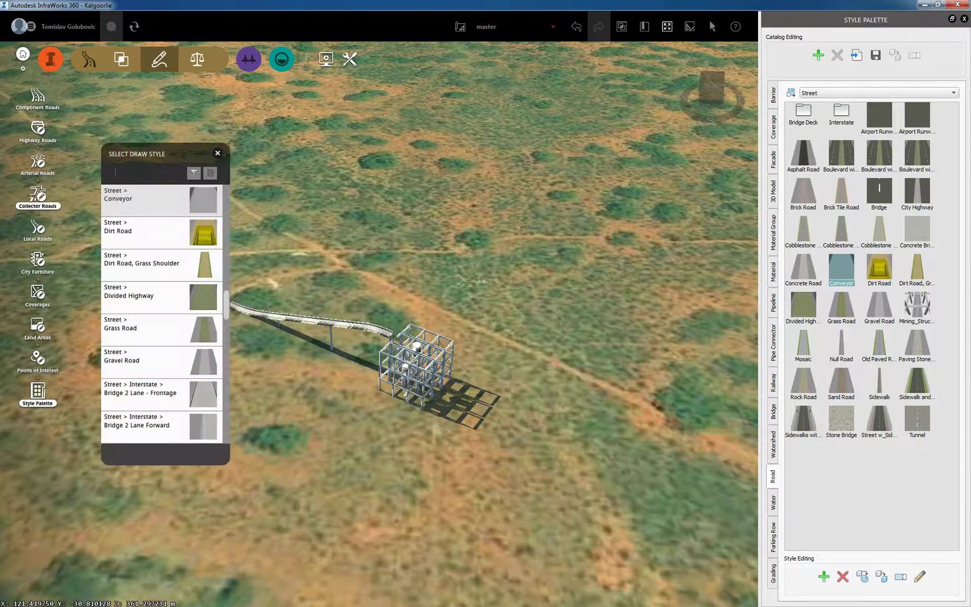
type("conv")
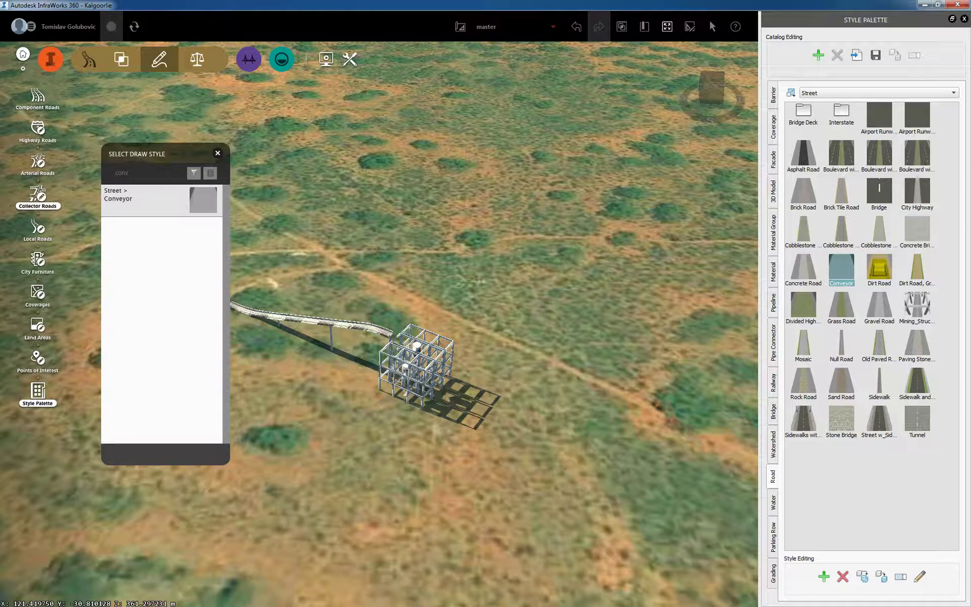
left_click(393, 404)
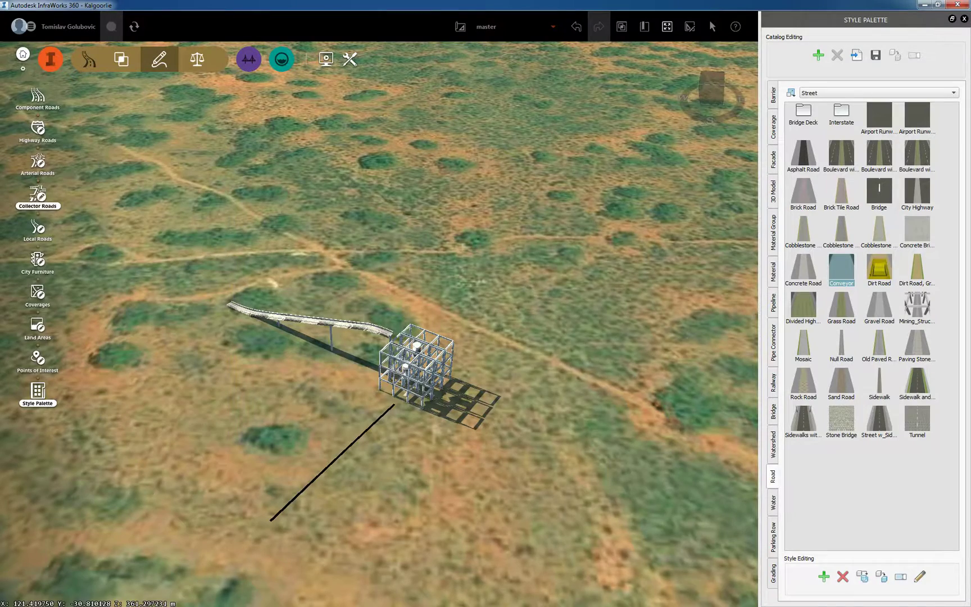
double_click(271, 521)
Raise the second conveyor's far end point to about 385 m elevation
left_click_drag(416, 472, 349, 466)
scroll(62, 349, "up", 4)
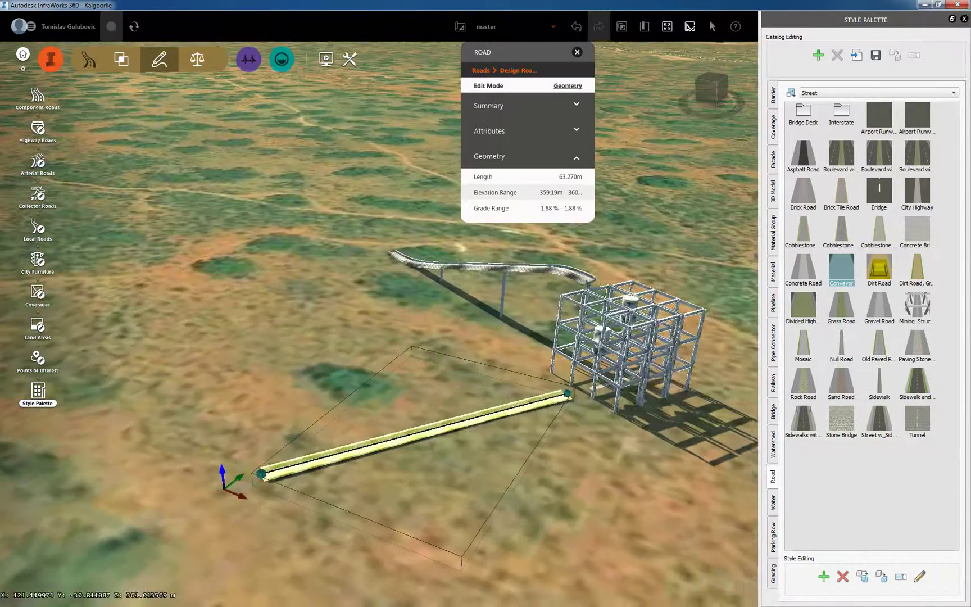
left_click_drag(266, 475, 253, 332)
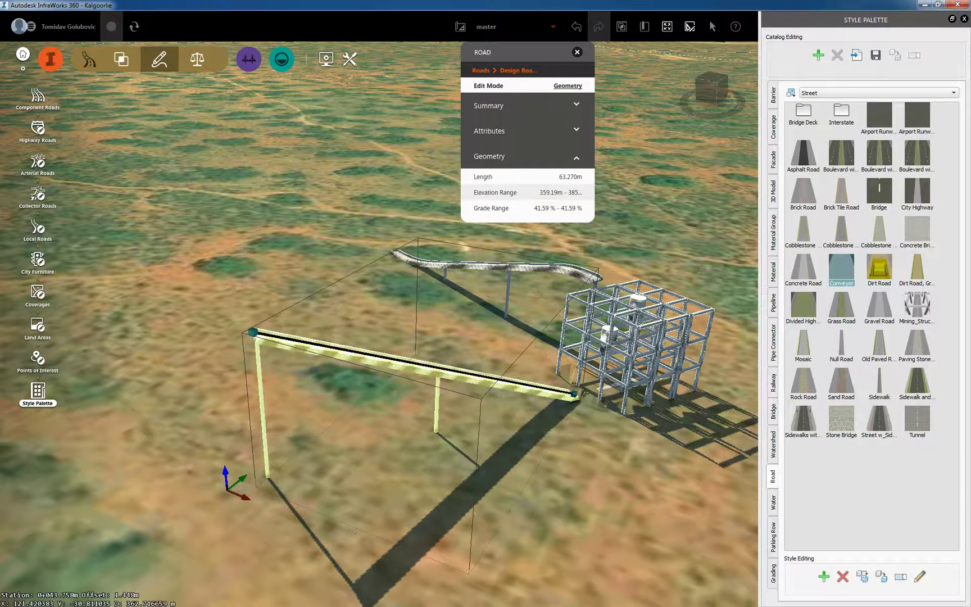
Add a PVI around the middle of the second conveyor and raise it to arch the belt towards its high end
right_click(382, 356)
left_click(400, 373)
left_click(377, 355)
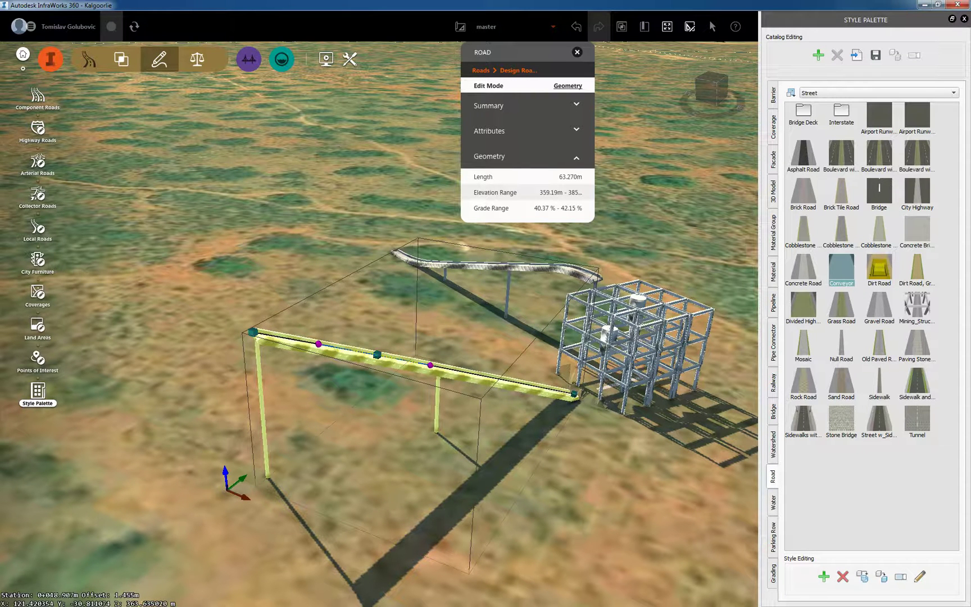
left_click_drag(377, 354, 378, 329)
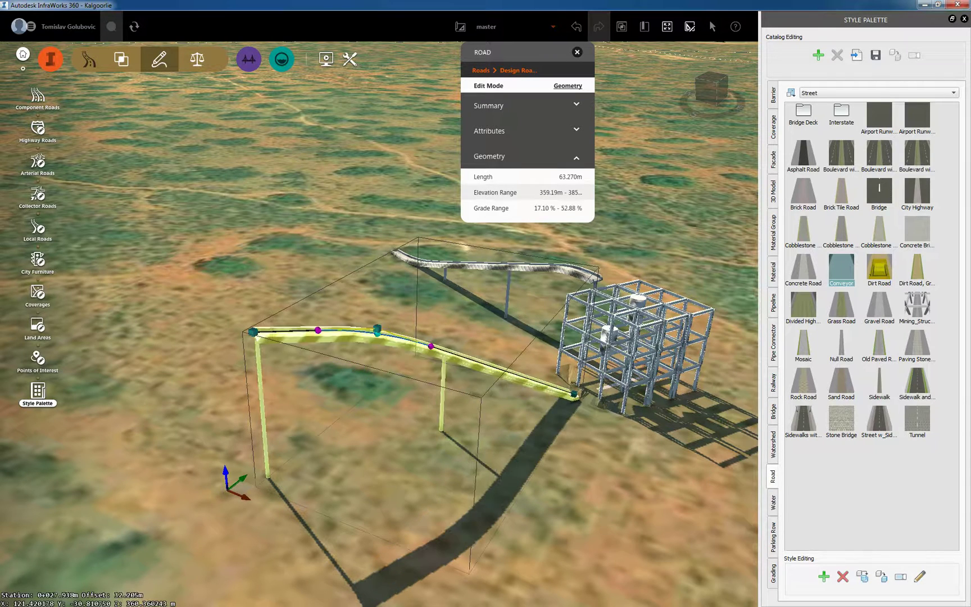
key("Escape")
Add a PVI to the second conveyor near the structure and lower it to about 361 m elevation
scroll(669, 375, "up", 4)
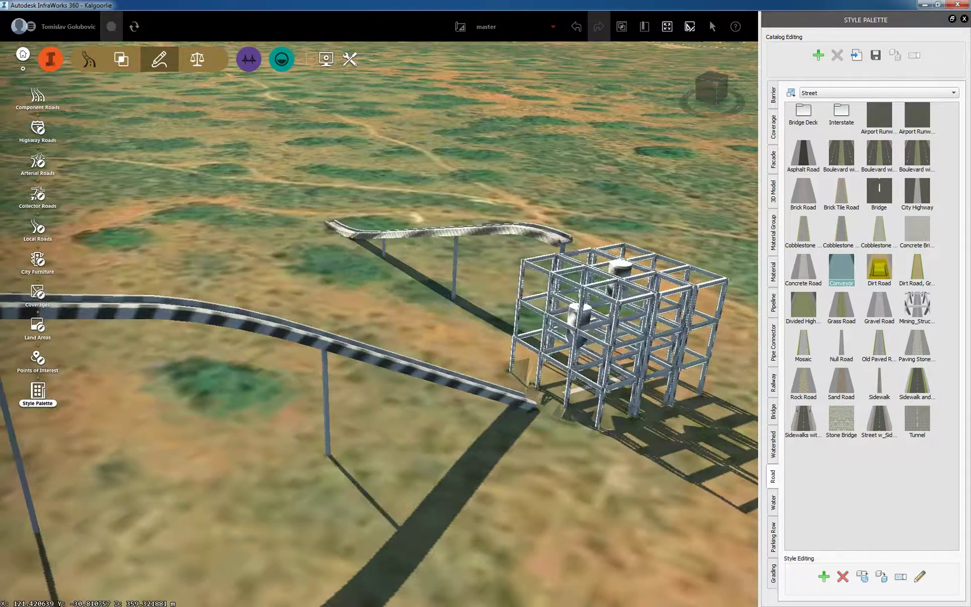
right_click(396, 384)
left_click(419, 401)
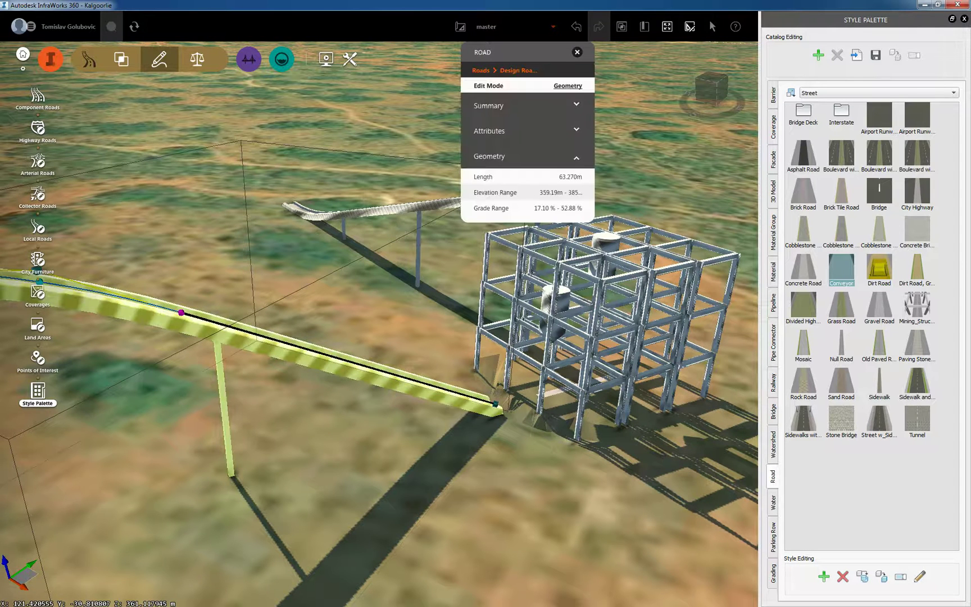
left_click_drag(389, 372, 390, 372)
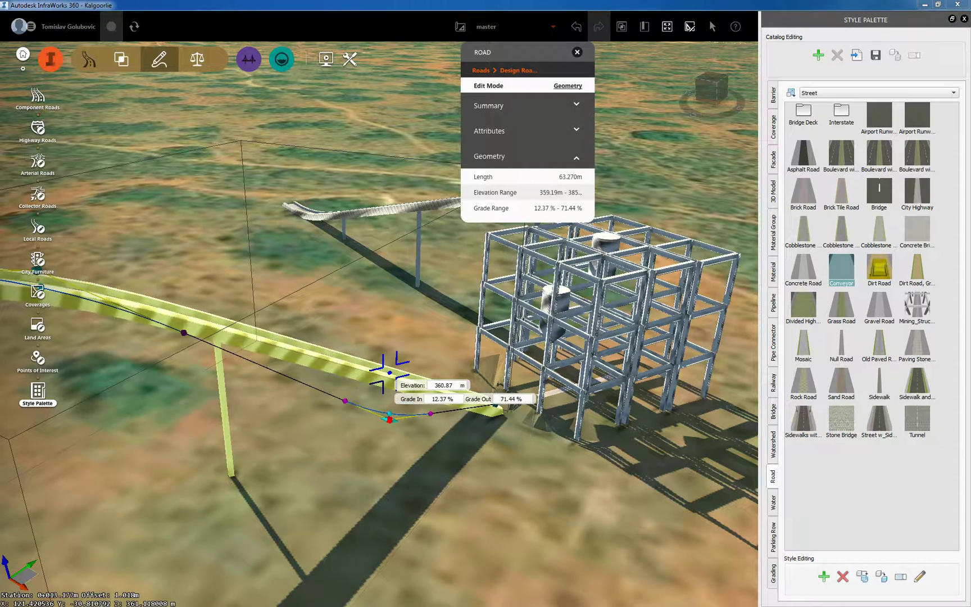
key("Escape")
Find the sand pile styles in city furniture and place one pile on the ground near the first conveyor's lower end
scroll(518, 415, "down", 5)
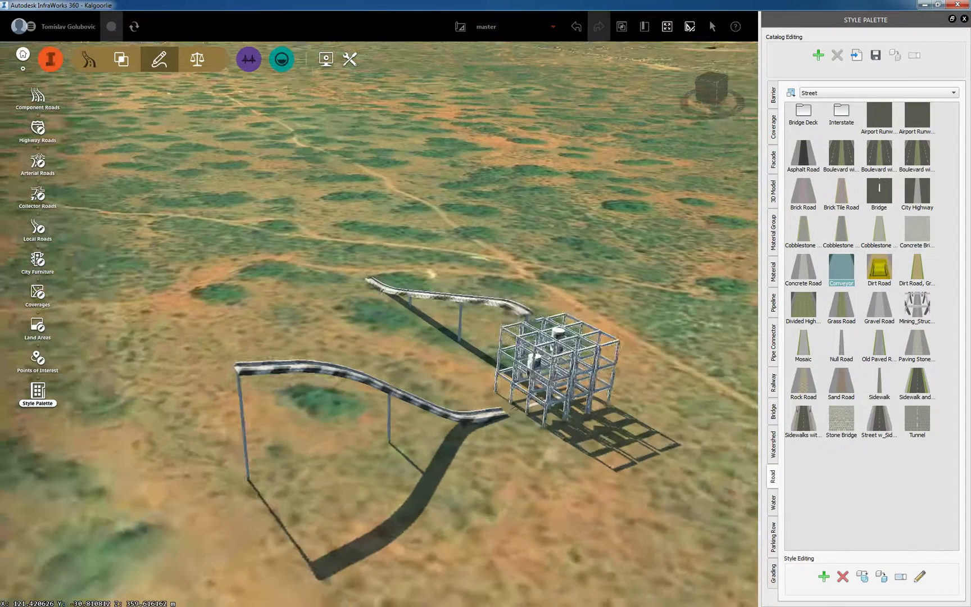
scroll(518, 417, "down", 5)
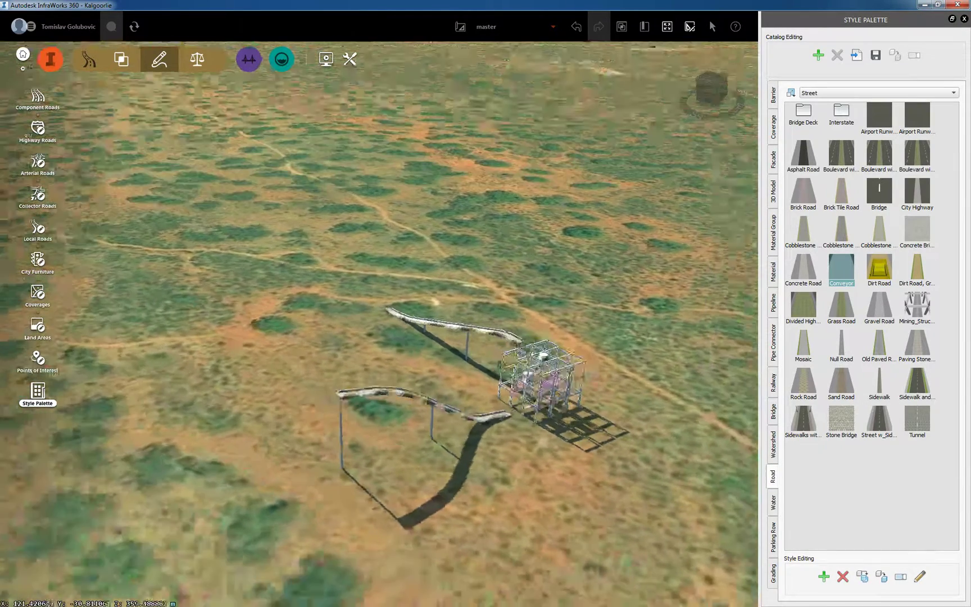
left_click_drag(518, 417, 567, 413)
middle_click_drag(567, 405, 458, 382)
left_click_drag(458, 383, 655, 387)
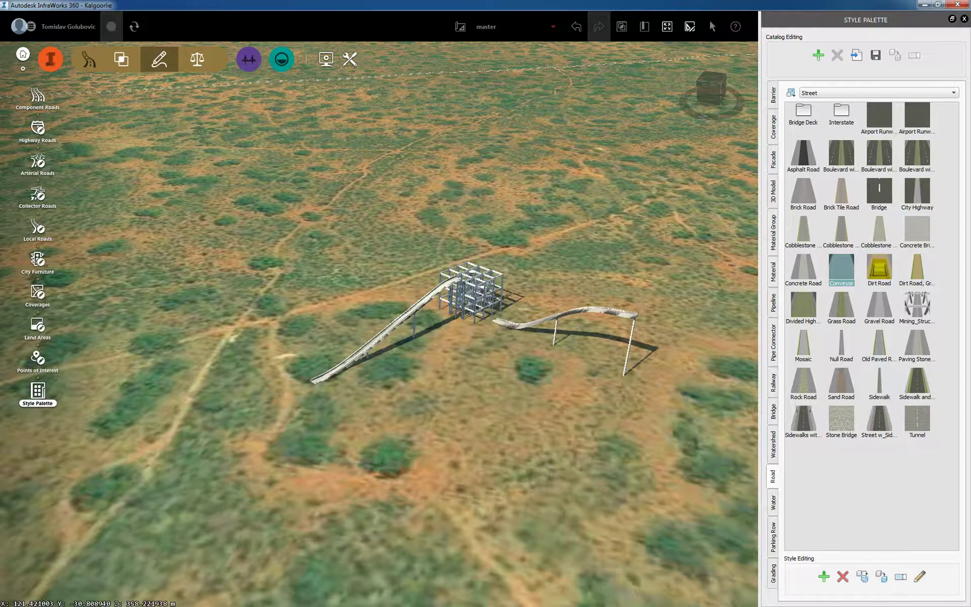
left_click(51, 59)
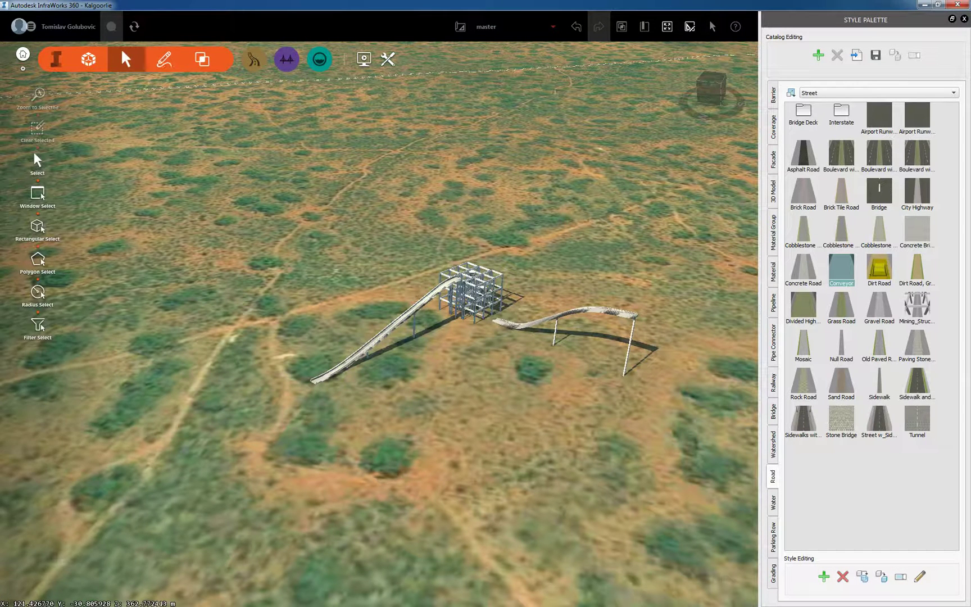
left_click(164, 59)
left_click(37, 196)
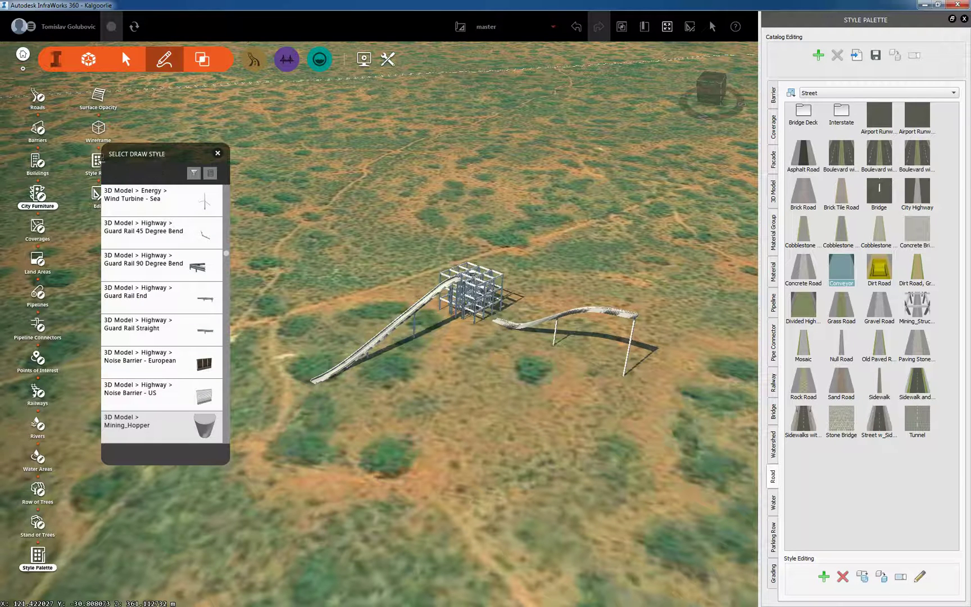
type("pile")
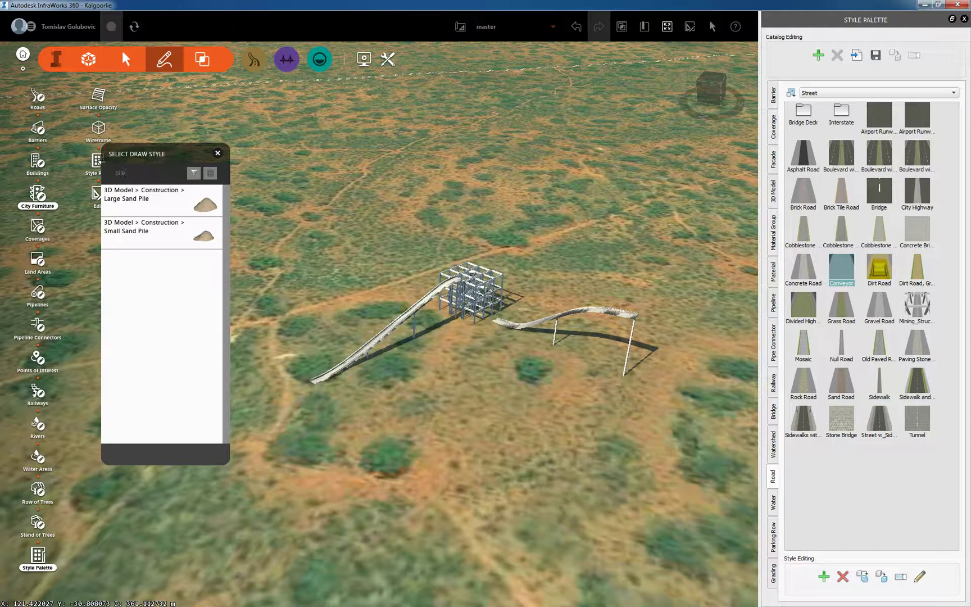
middle_click_drag(314, 349, 512, 364)
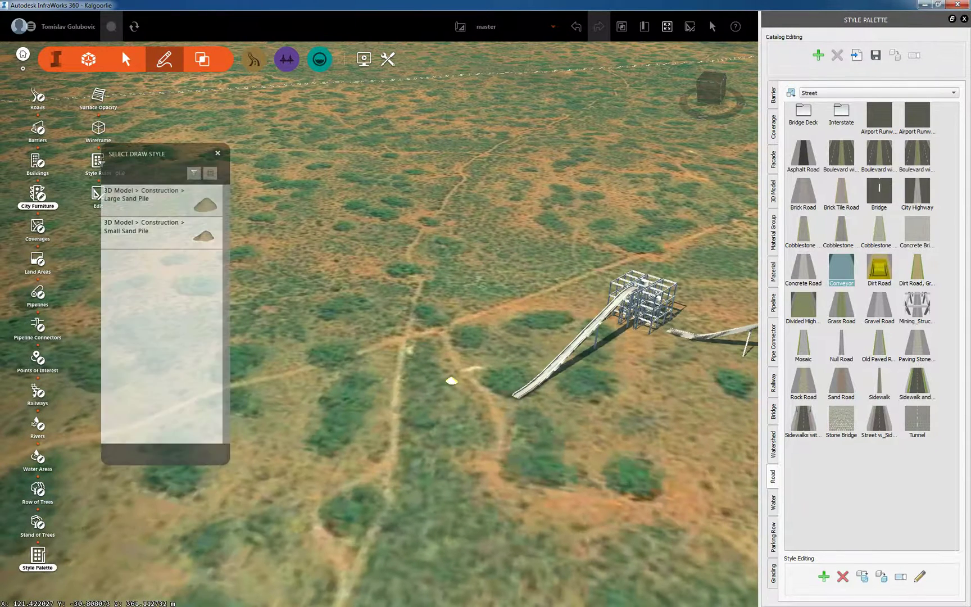
left_click(217, 152)
left_click(126, 59)
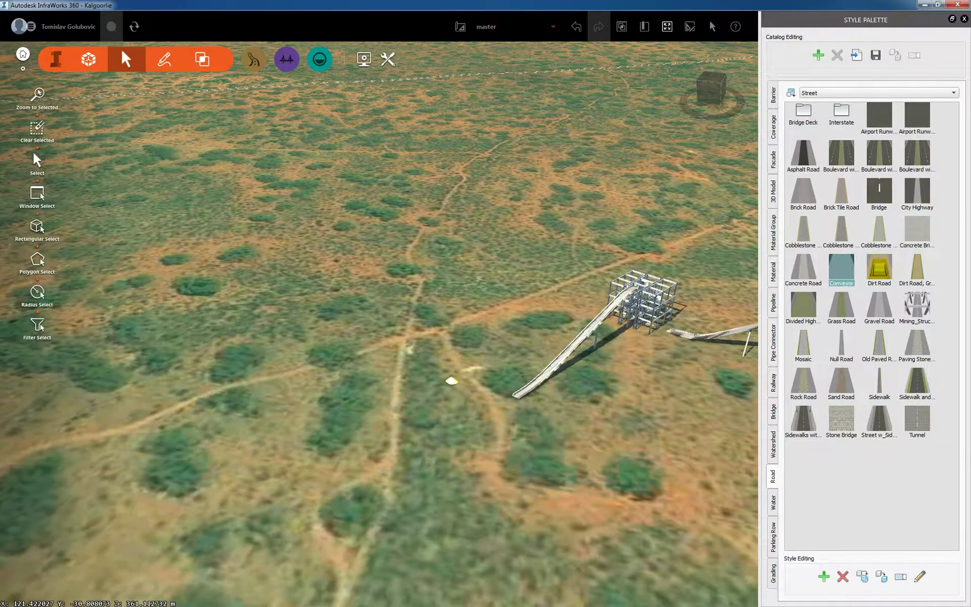
Edit the sand pile and scale it up into a large stockpile beside the first conveyor's lower end
scroll(482, 369, "up", 4)
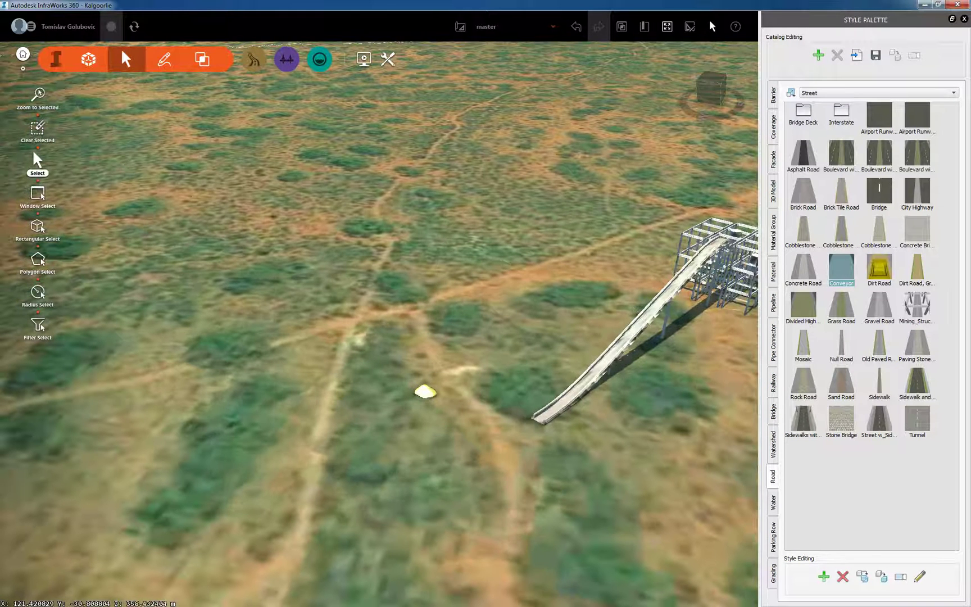
right_click(426, 392)
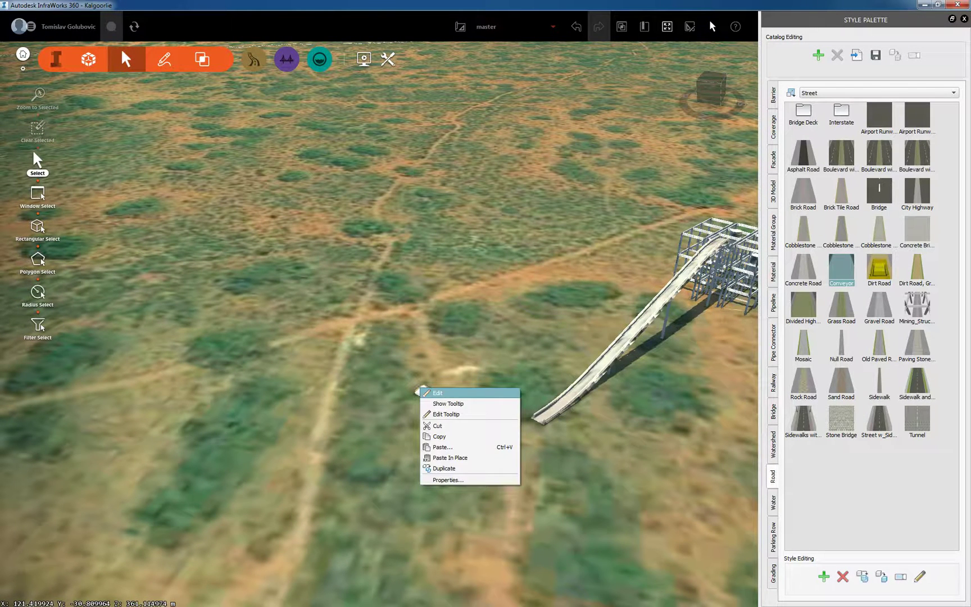
left_click(423, 392)
right_click(428, 393)
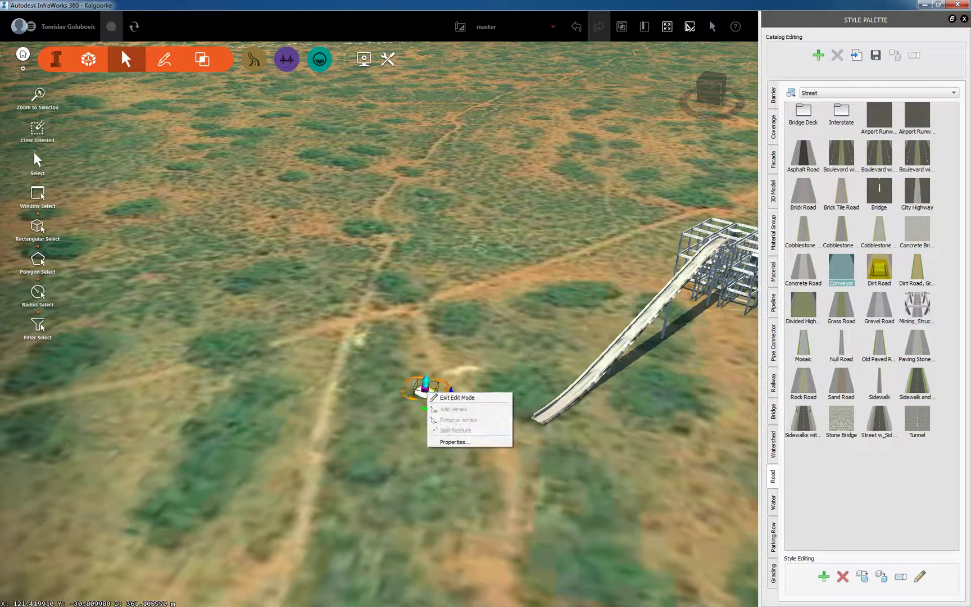
left_click(425, 384)
left_click_drag(425, 383, 431, 318)
left_click_drag(536, 485, 486, 482)
key("Escape")
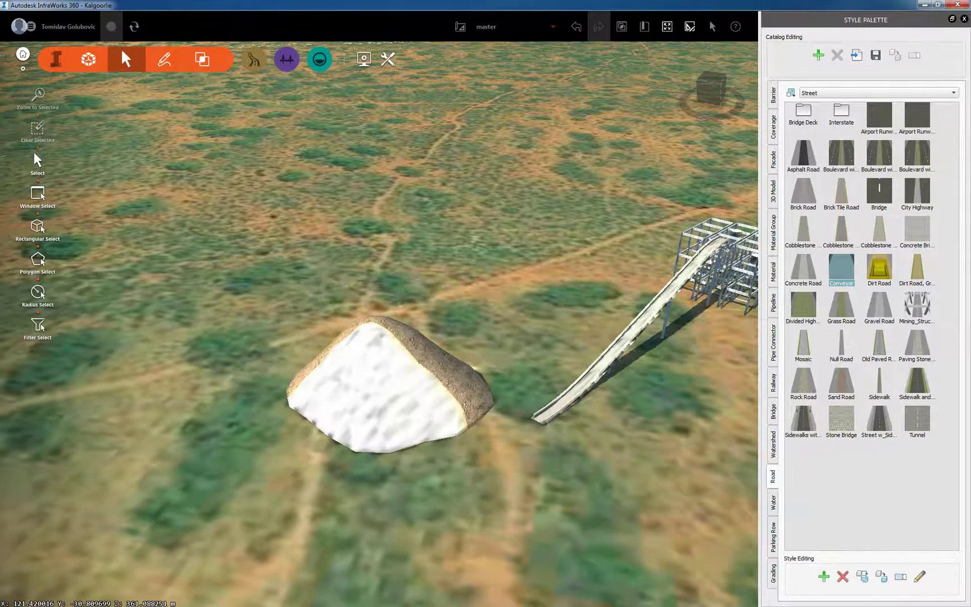
Copy the enlarged sand pile and paste two more piles next to it, forming a group of three
scroll(258, 331, "down", 2)
left_click(358, 372)
key("ctrl+v")
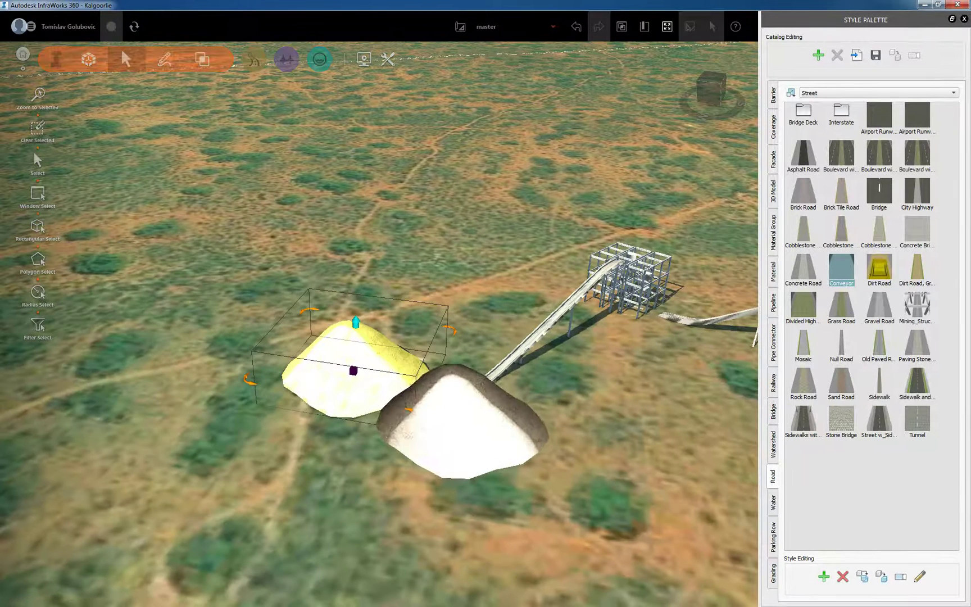
double_click(433, 473)
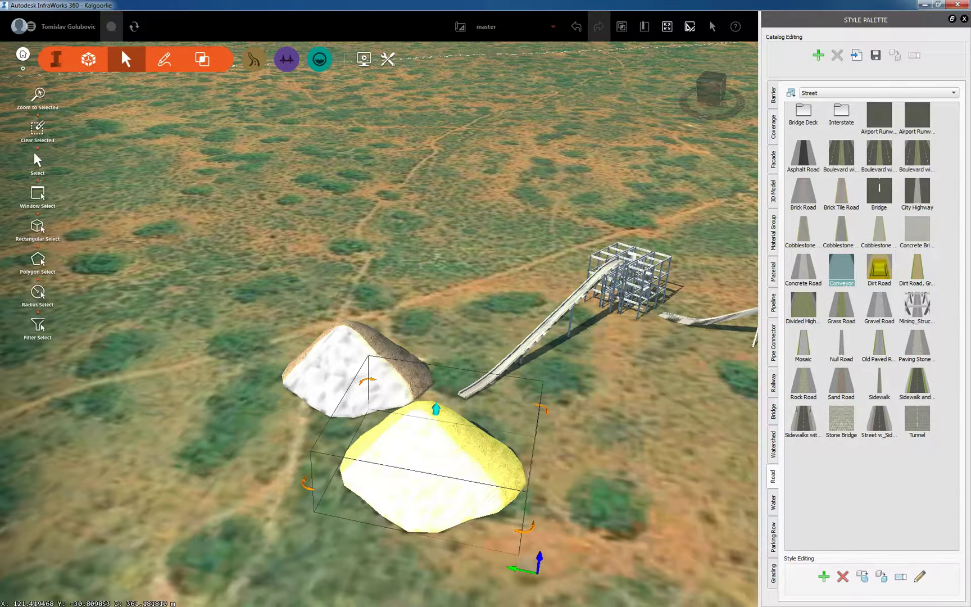
key("ctrl+v")
double_click(231, 453)
key("Escape")
left_click_drag(410, 320, 185, 306)
scroll(311, 307, "down", 2)
scroll(313, 306, "down", 3)
left_click_drag(337, 337, 346, 332)
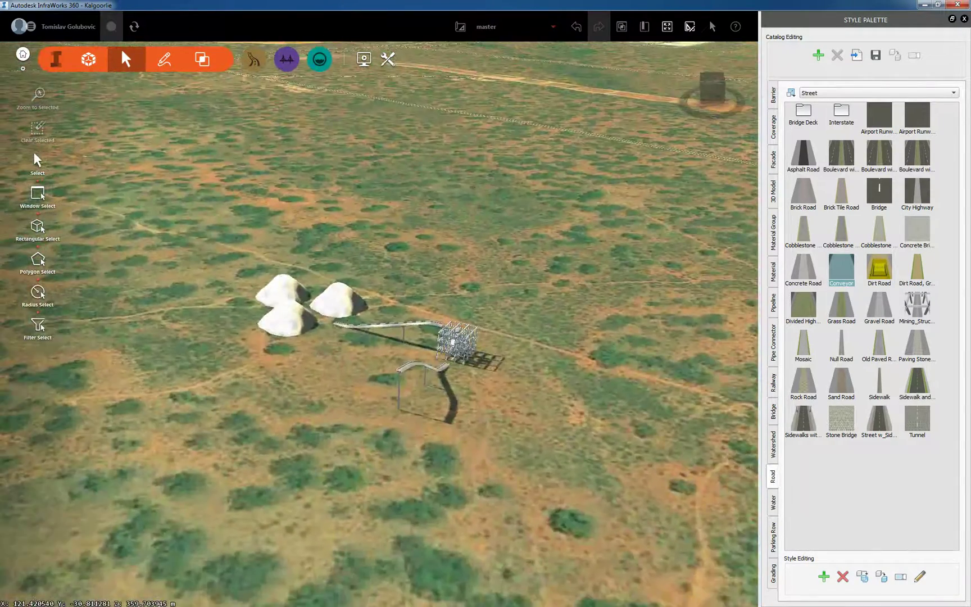
Start a new coverage in the Zoning > Industrial style, looking down on the ground beyond the second conveyor's free end
middle_click_drag(345, 343, 388, 307)
left_click_drag(387, 307, 336, 330)
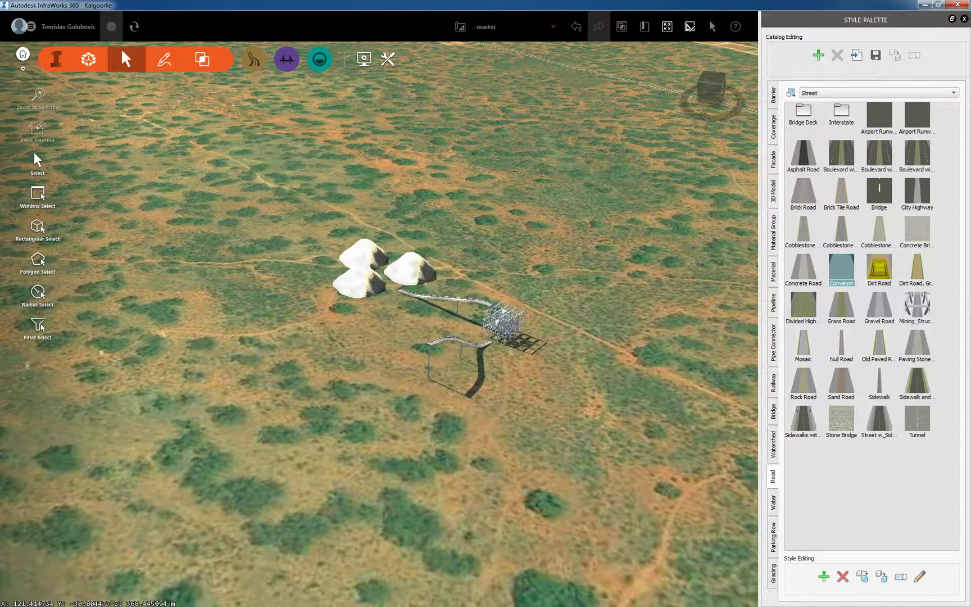
left_click(164, 59)
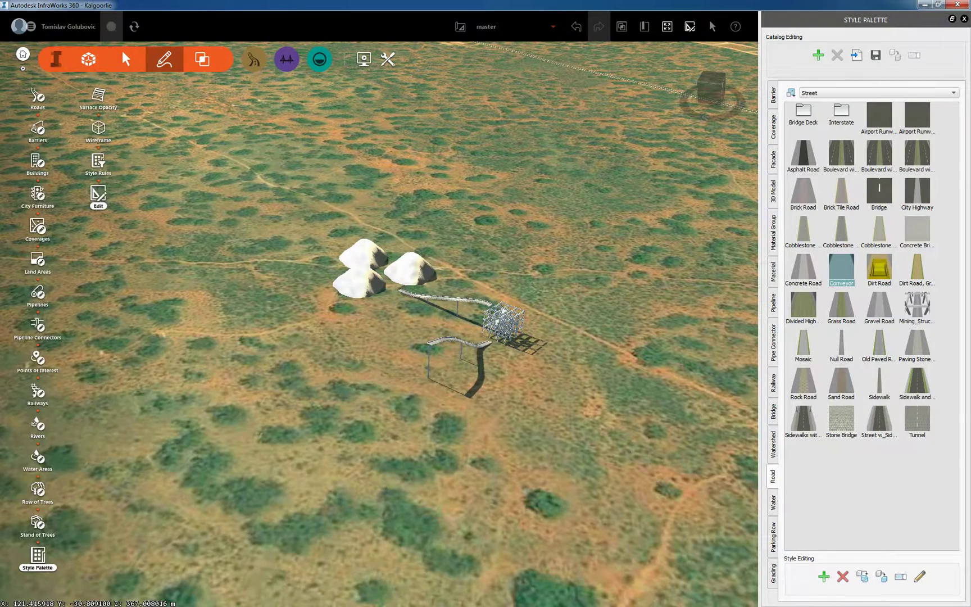
left_click(37, 227)
left_click_drag(393, 304, 417, 419)
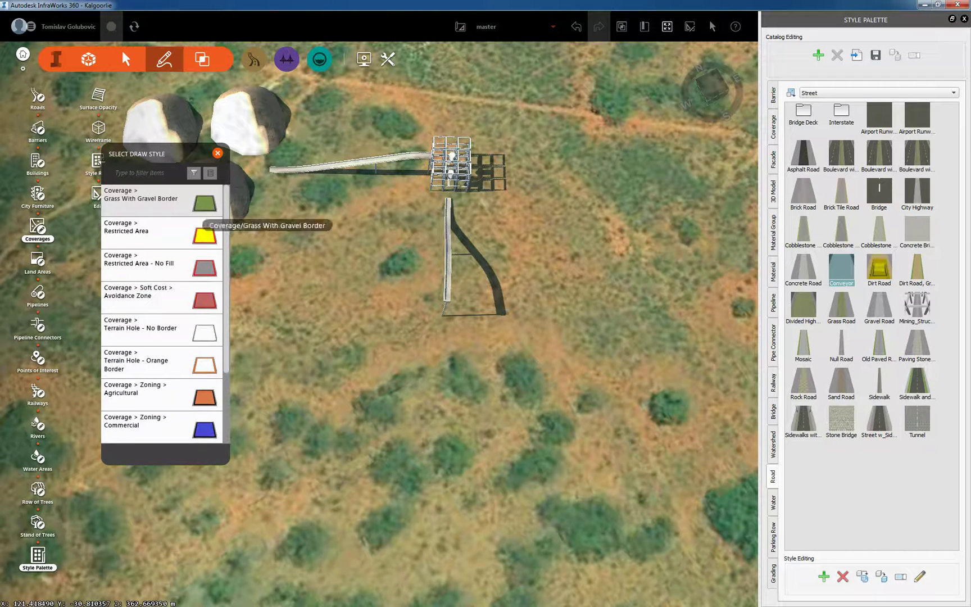
scroll(179, 331, "down", 2)
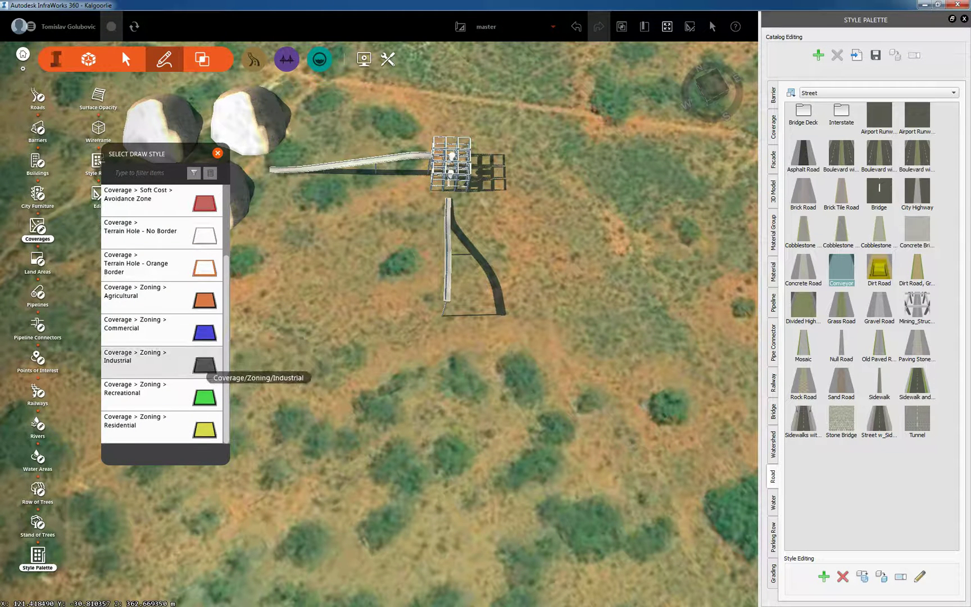
scroll(351, 399, "down", 3)
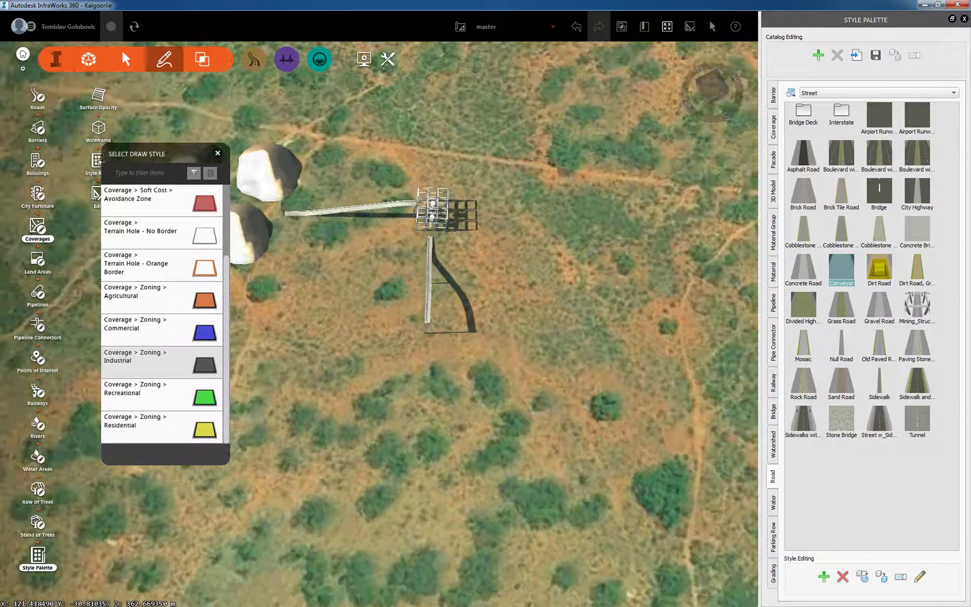
Draw a long, very narrow coverage strip on the ground beyond the second conveyor's free end and finish it
left_click(348, 398)
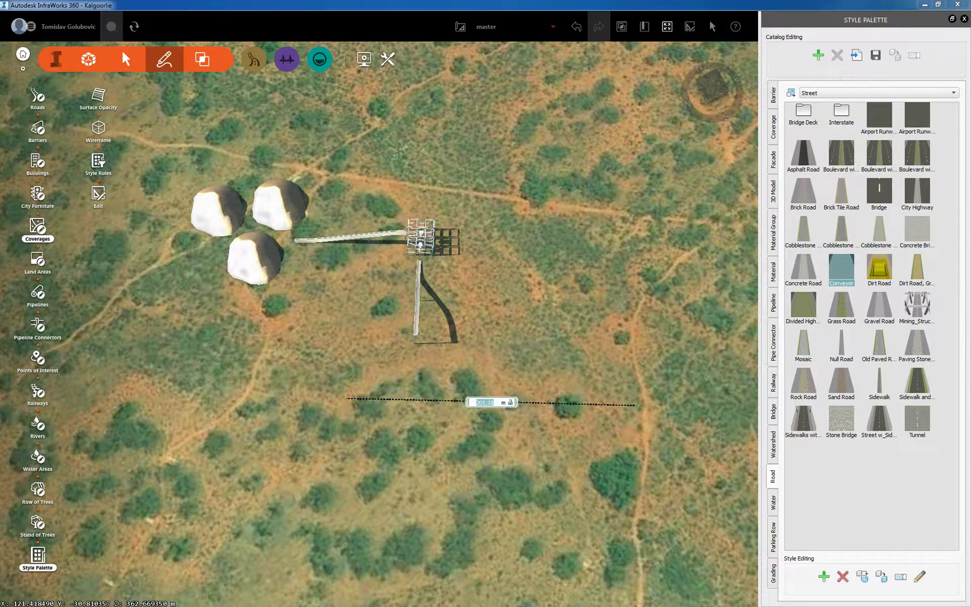
left_click(637, 404)
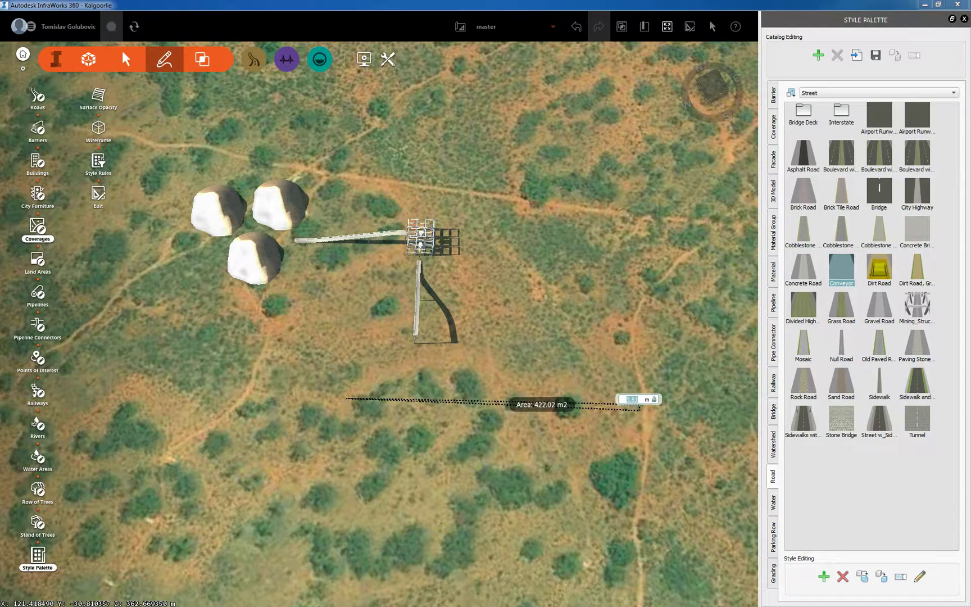
scroll(639, 407, "up", 5)
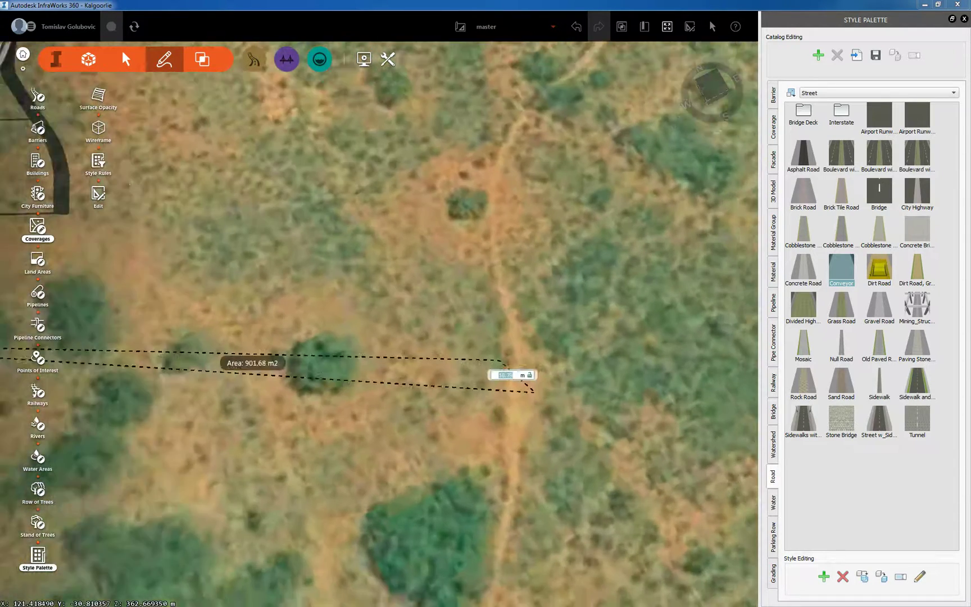
scroll(500, 393, "up", 2)
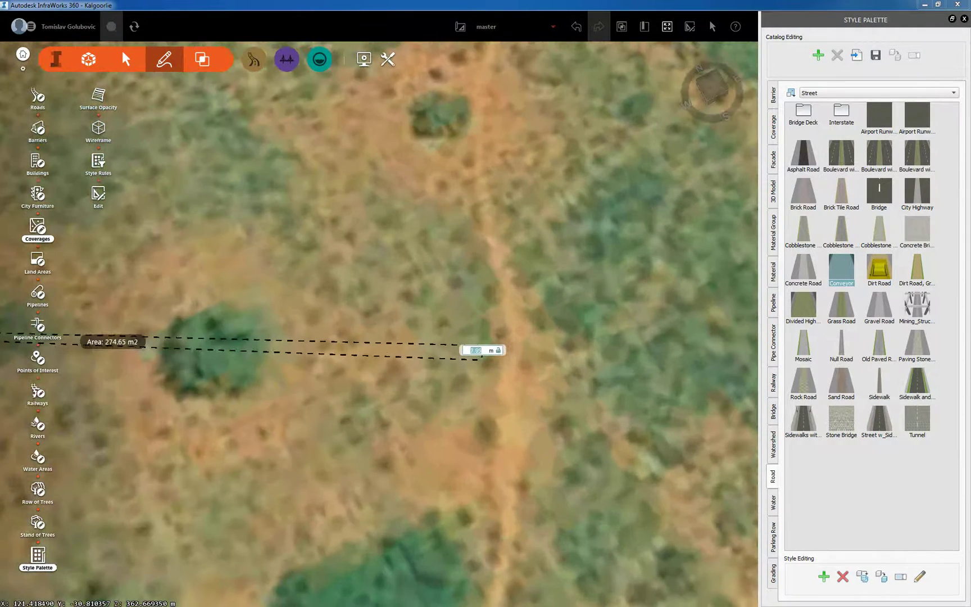
scroll(604, 404, "down", 6)
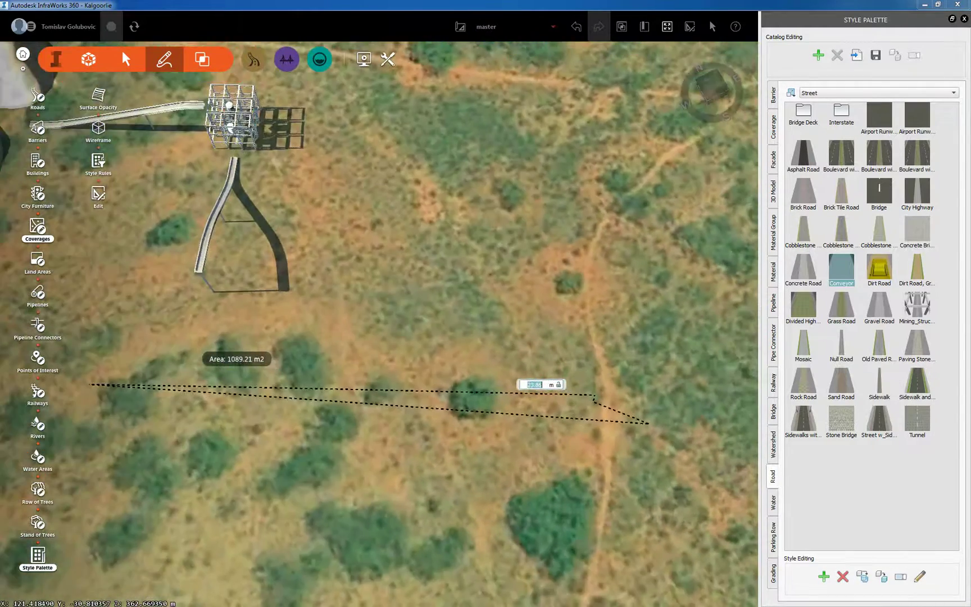
scroll(613, 405, "up", 4)
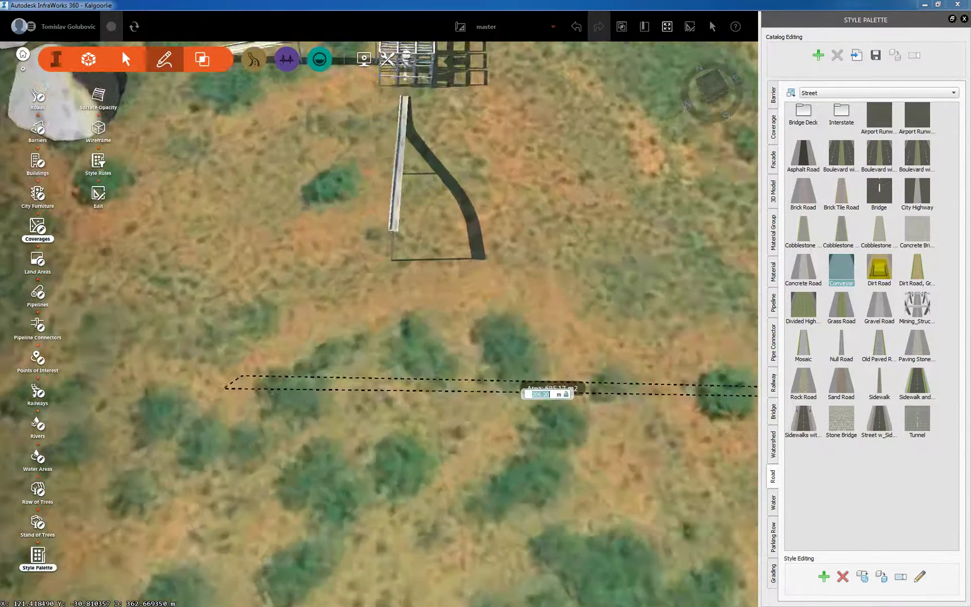
scroll(253, 379, "up", 1)
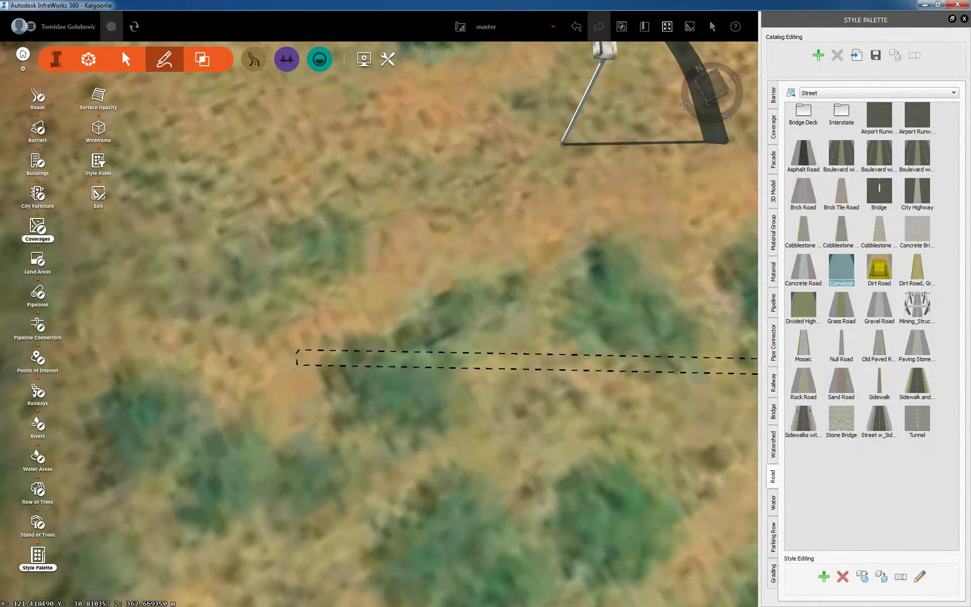
key("Return")
scroll(337, 432, "down", 5)
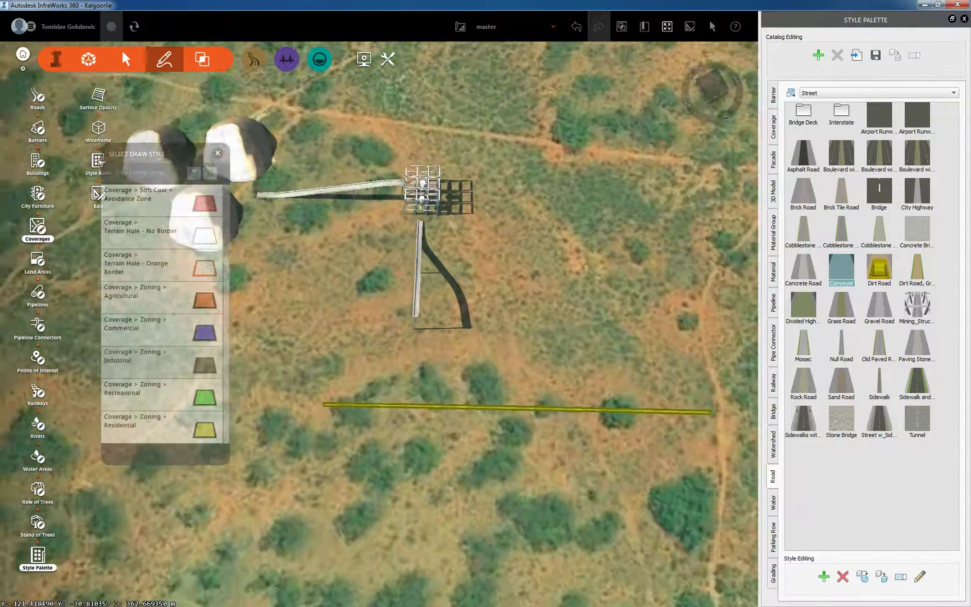
scroll(337, 433, "down", 1)
left_click_drag(337, 432, 416, 338)
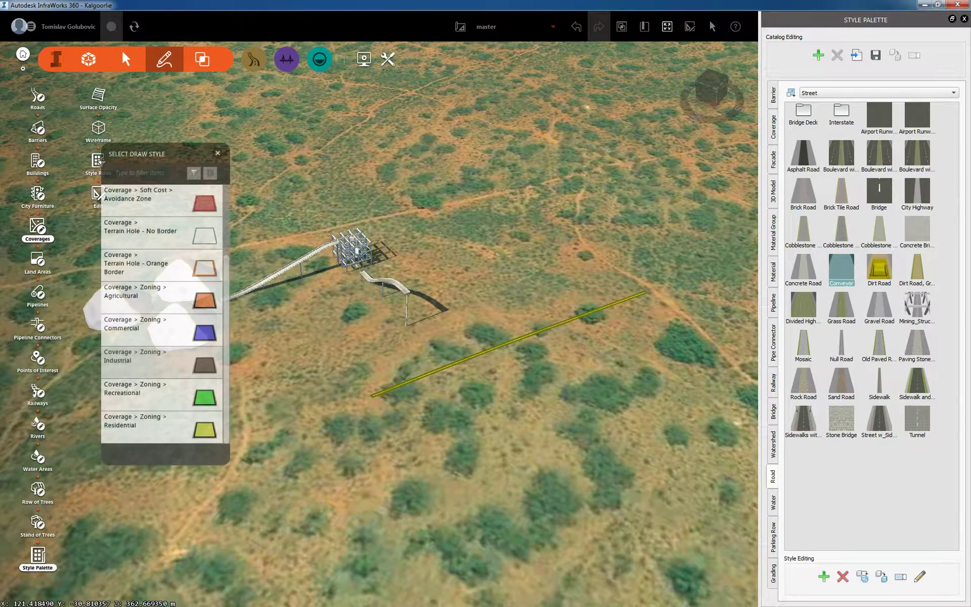
Edit the coverage strip and raise it vertically so the surrounding terrain builds up into a long mound, then deselect it
left_click(126, 59)
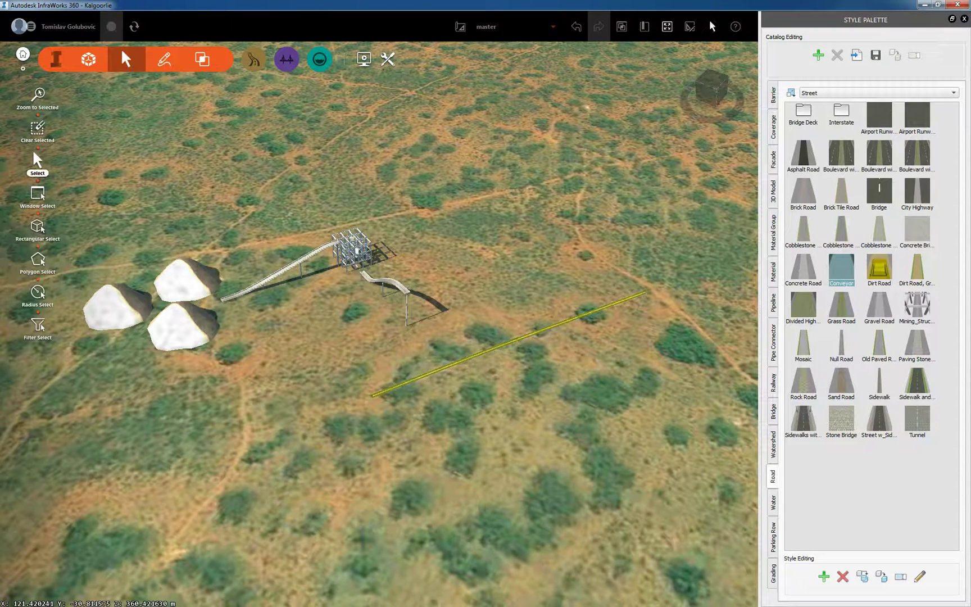
right_click(475, 357)
left_click(492, 359)
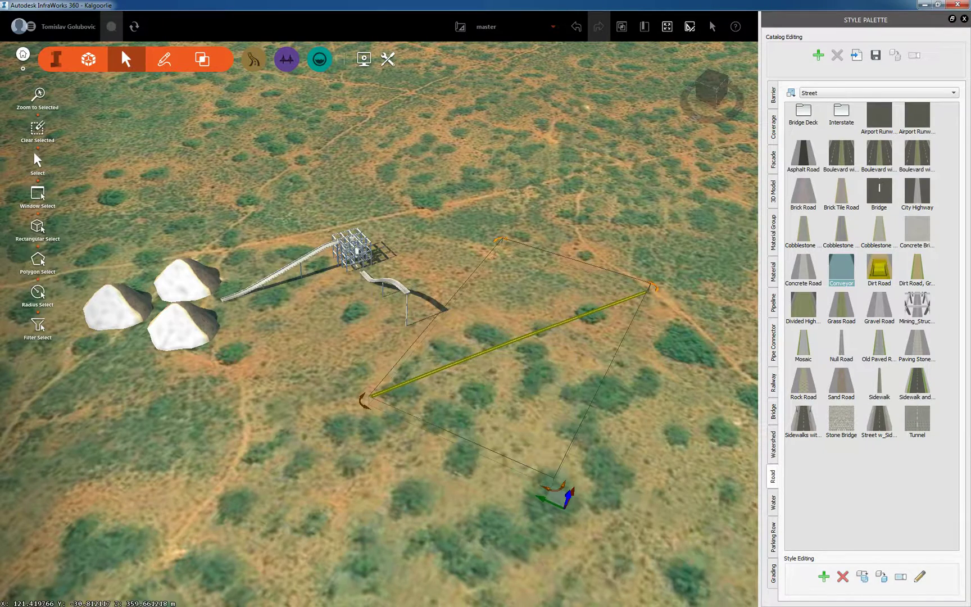
left_click_drag(568, 478, 703, 307)
key("Escape")
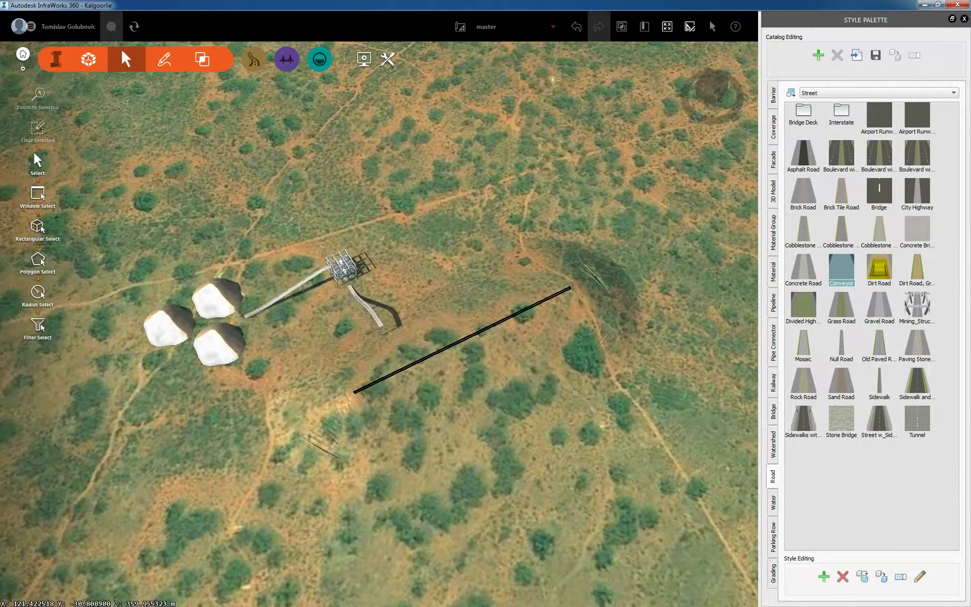
Measure the terrain statistics, including cut and fill volumes, inside a polygon traced around the raised mound
left_click(203, 59)
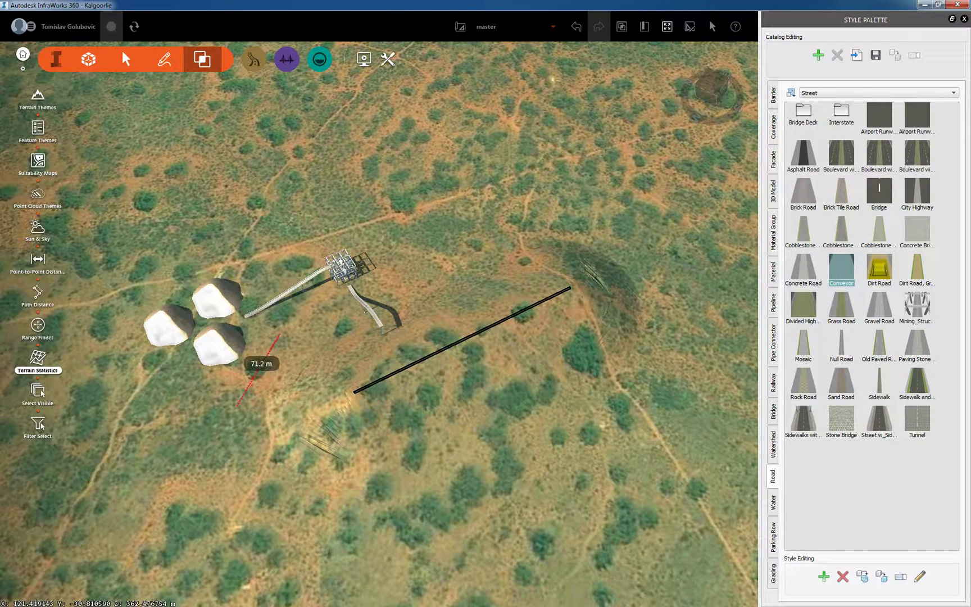
left_click(232, 412)
left_click(260, 520)
left_click(411, 538)
left_click(579, 500)
left_click(670, 400)
left_click(697, 284)
left_click(681, 209)
double_click(534, 192)
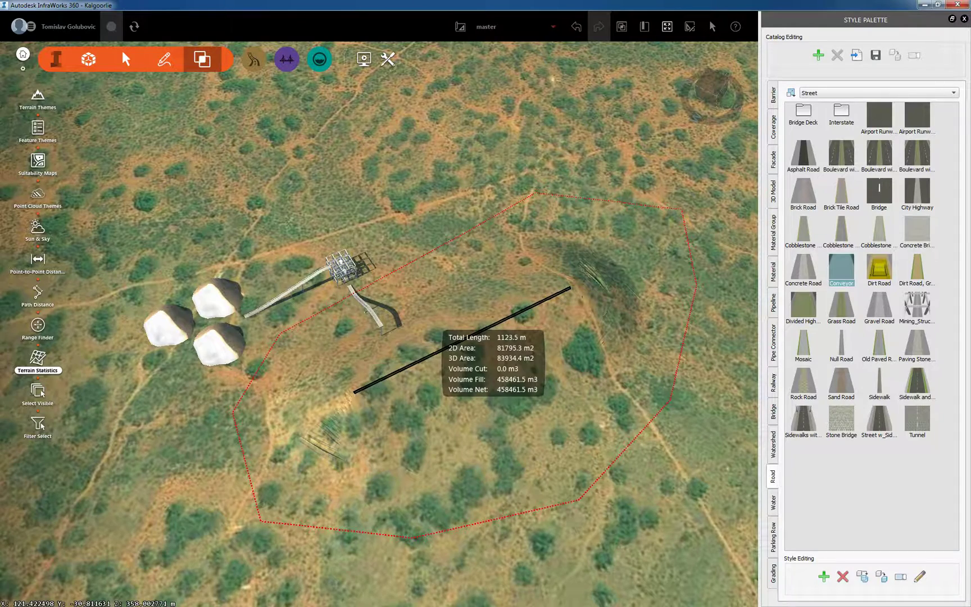
key("Escape")
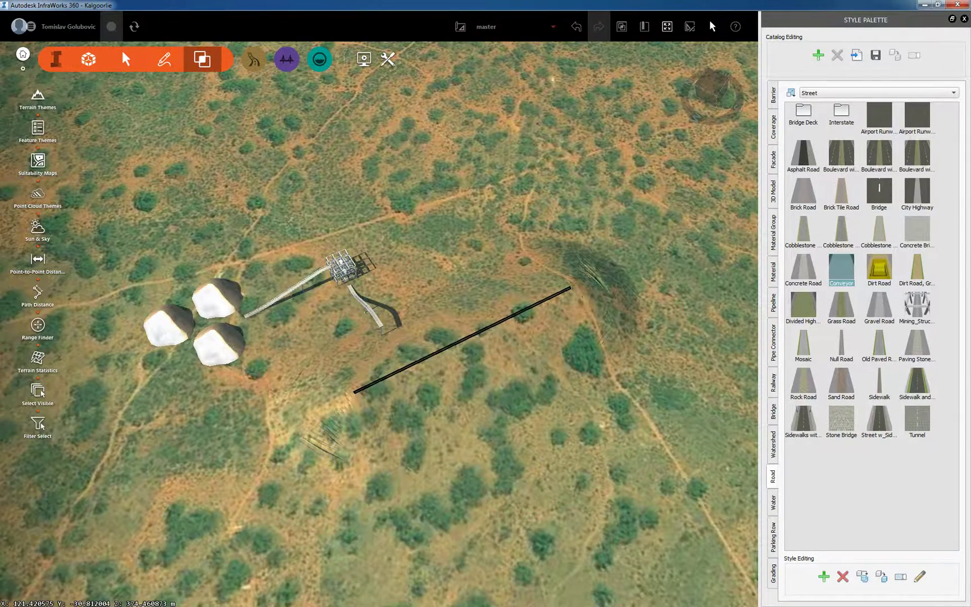
Inspect the configuration of the Dirt Road street style with its mining truck decoration and close it
scroll(520, 336, "down", 5)
left_click_drag(520, 336, 452, 368)
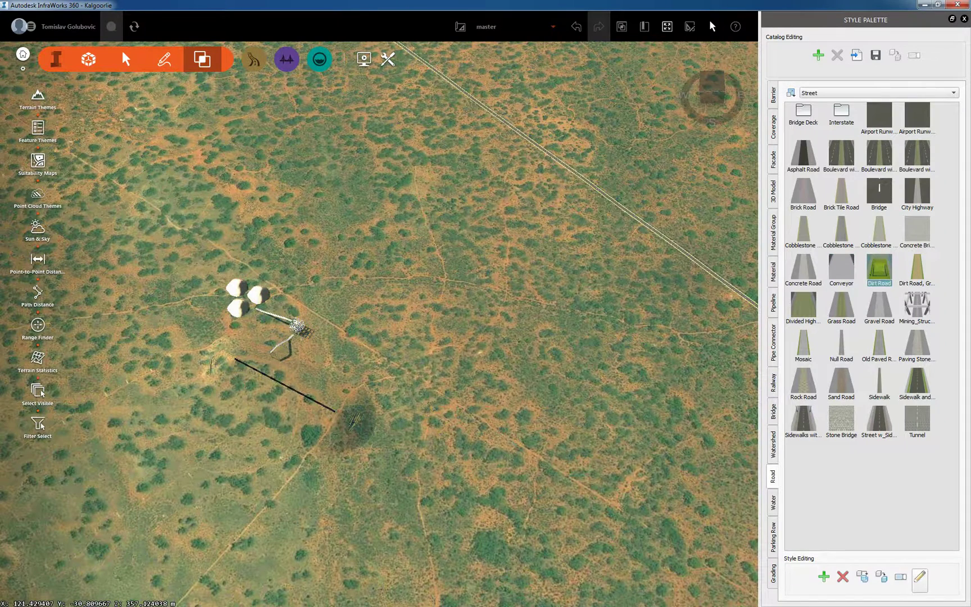
left_click(919, 577)
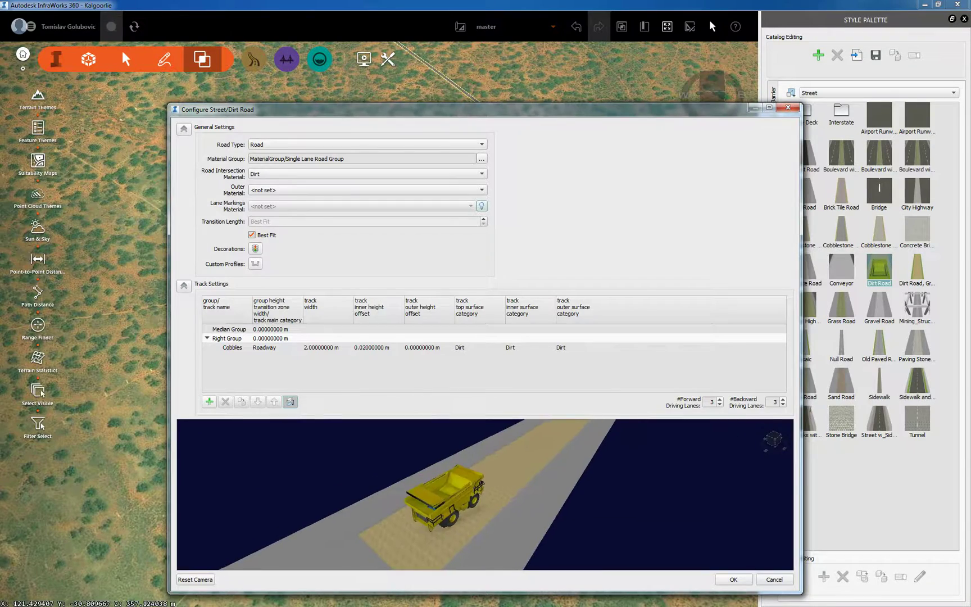
left_click(734, 579)
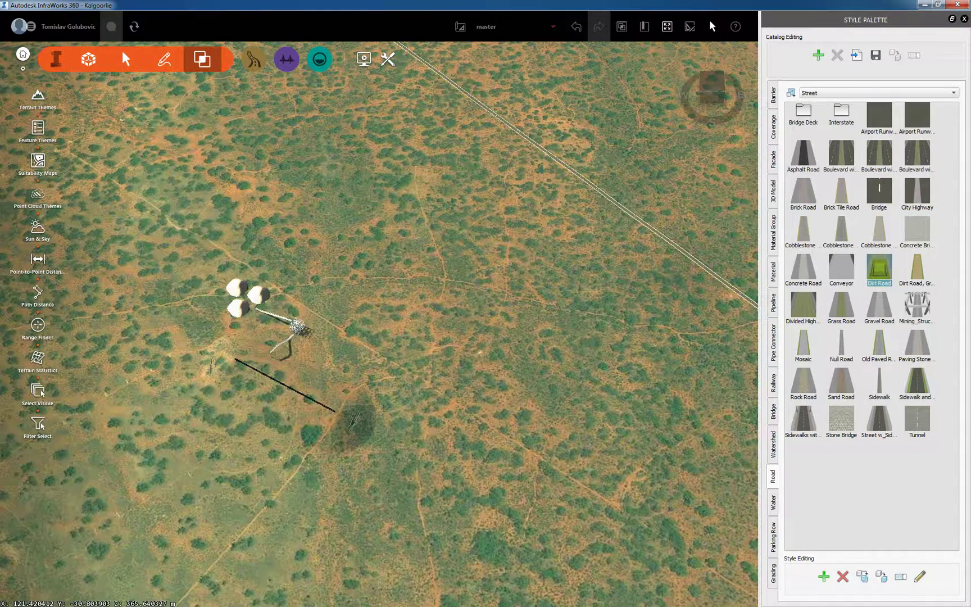
Draw a collector road about 2339 m long from the existing highway, looping around the facility and mound and rejoining its own entry stretch
left_click(254, 59)
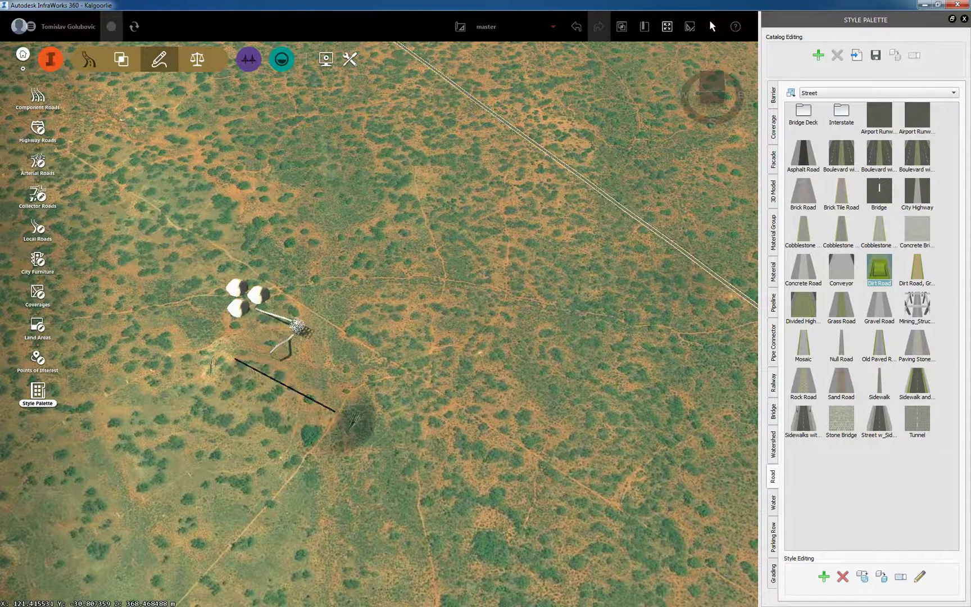
left_click(38, 197)
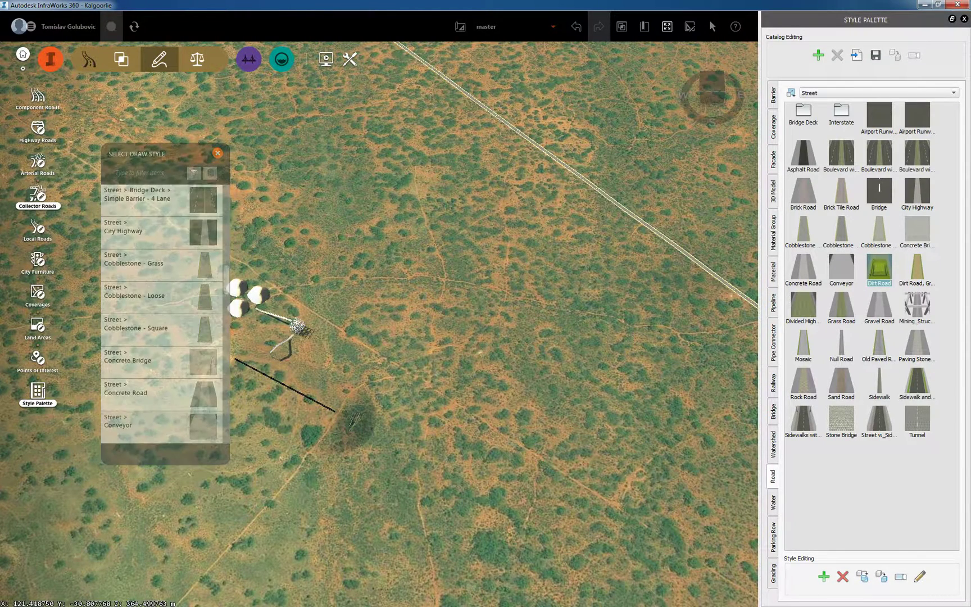
left_click(596, 188)
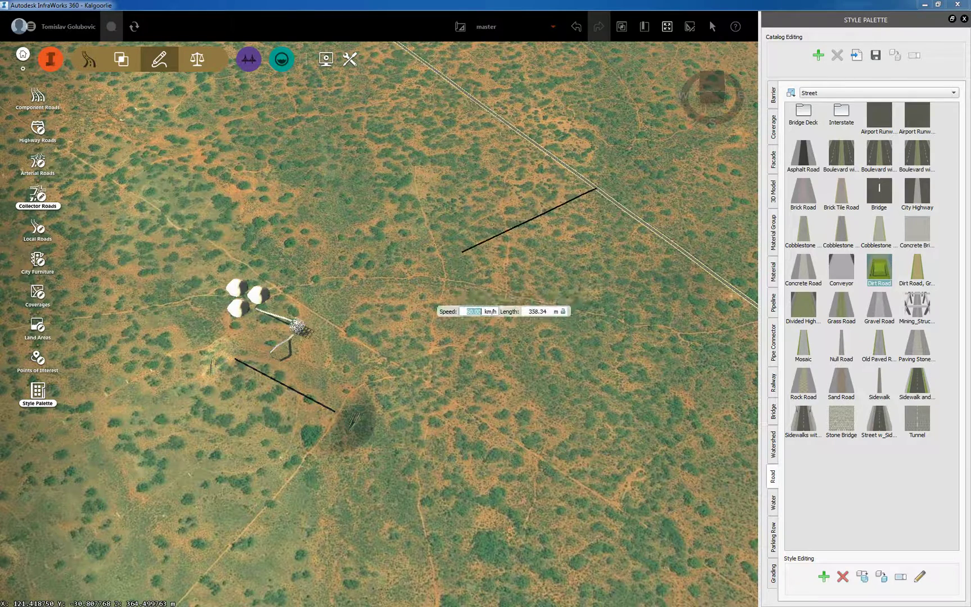
left_click(408, 284)
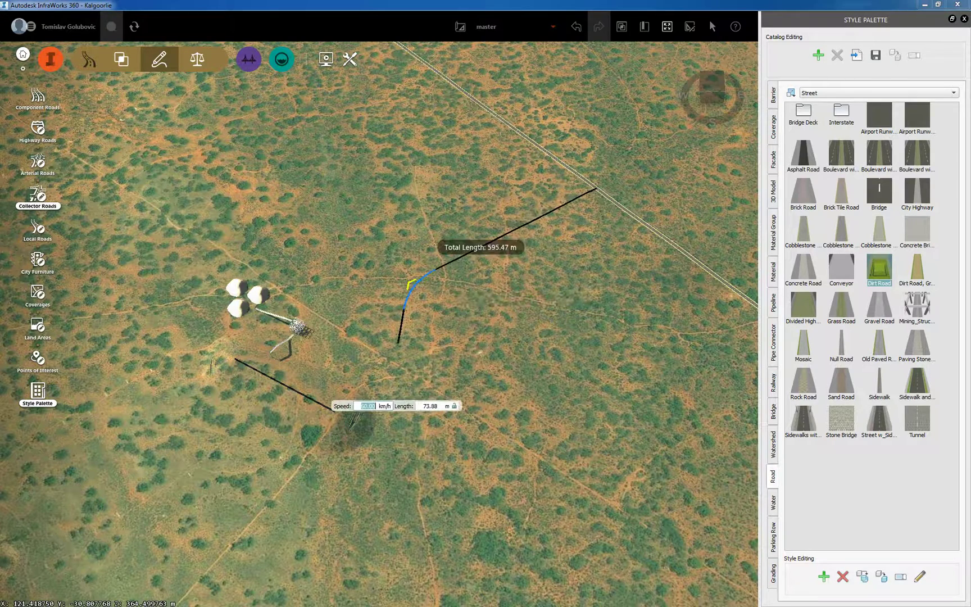
left_click(414, 488)
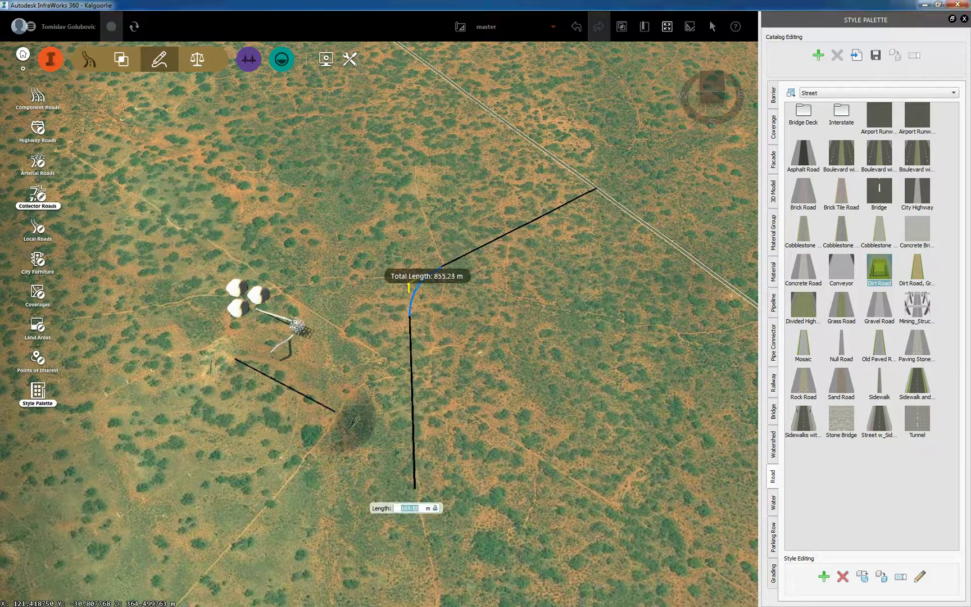
left_click(331, 524)
left_click(204, 500)
left_click(133, 402)
left_click(133, 294)
left_click(215, 230)
left_click(356, 234)
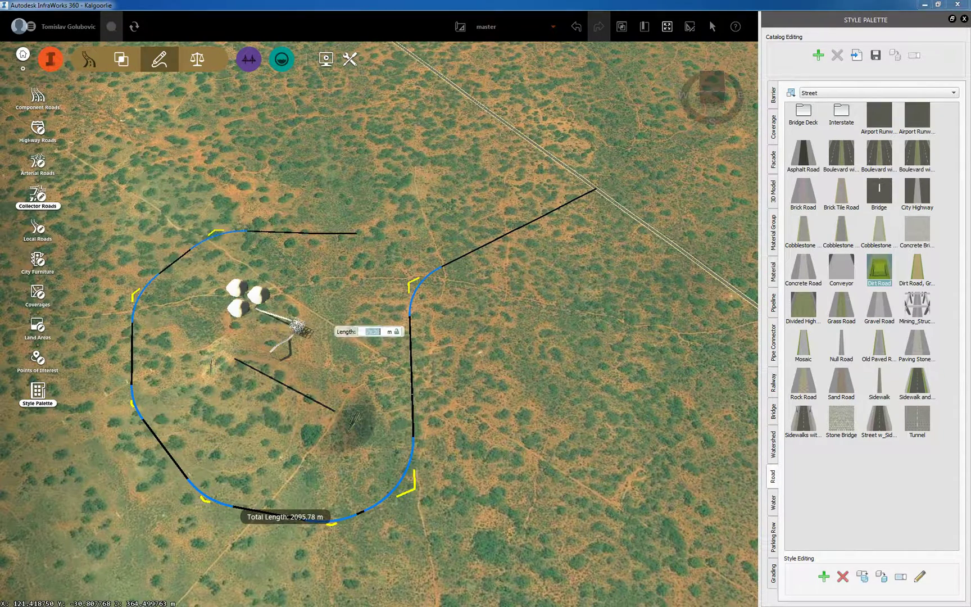
left_click(441, 238)
double_click(478, 246)
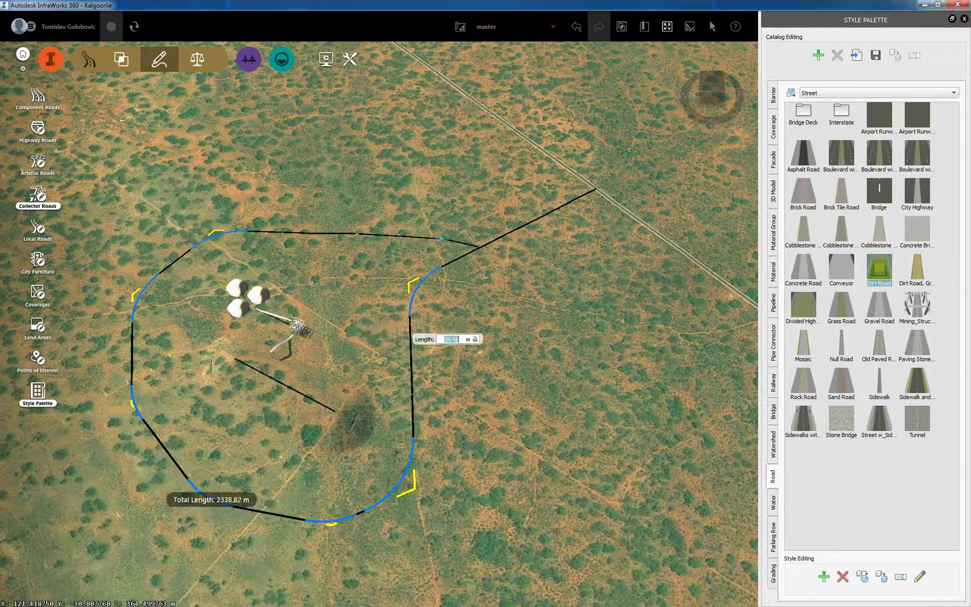
key("Escape")
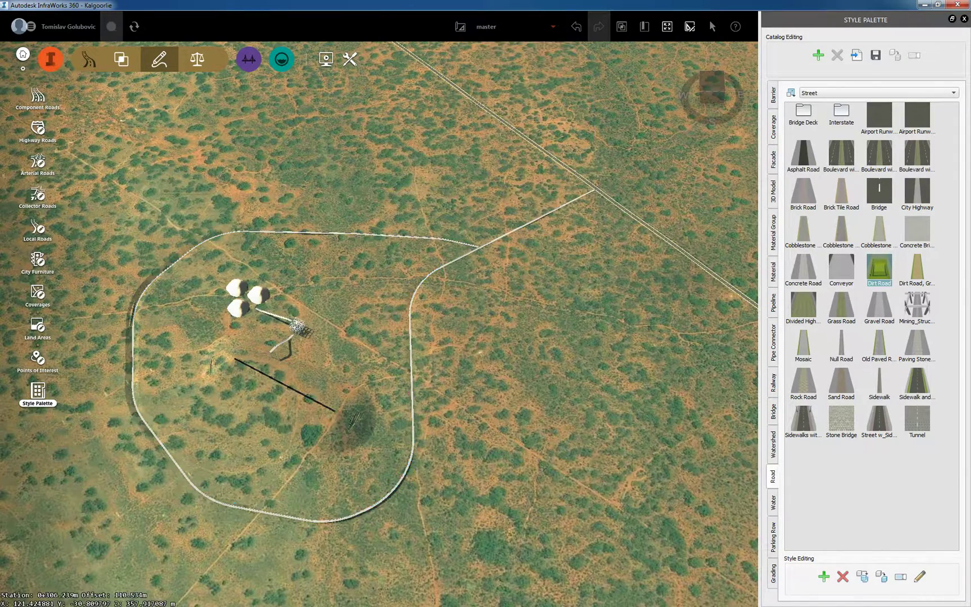
Apply the Dirt Road style with truck decorations to the new collector road near its junction
scroll(487, 232, "up", 7)
scroll(454, 275, "up", 3)
scroll(416, 315, "up", 2)
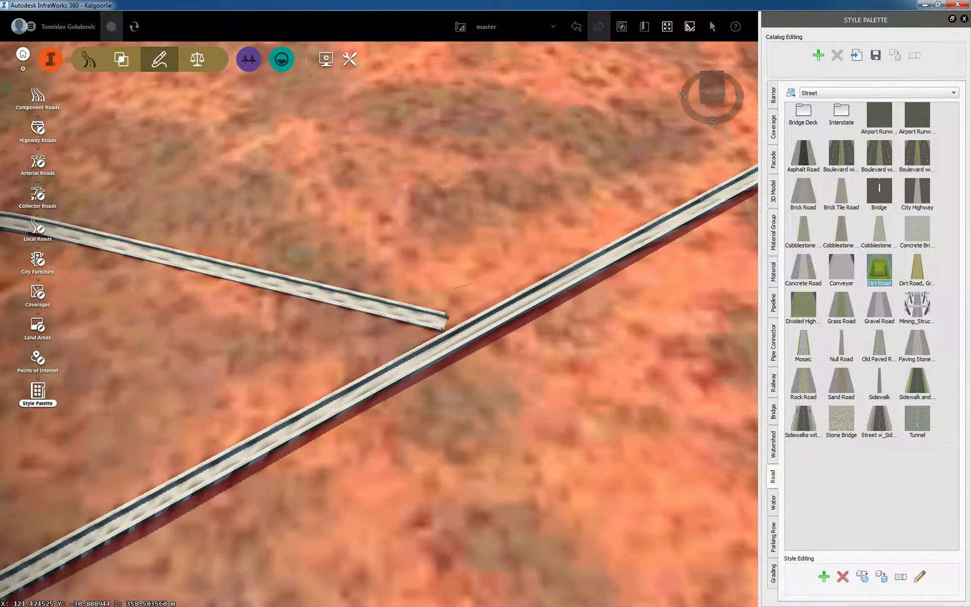
left_click_drag(880, 269, 629, 247)
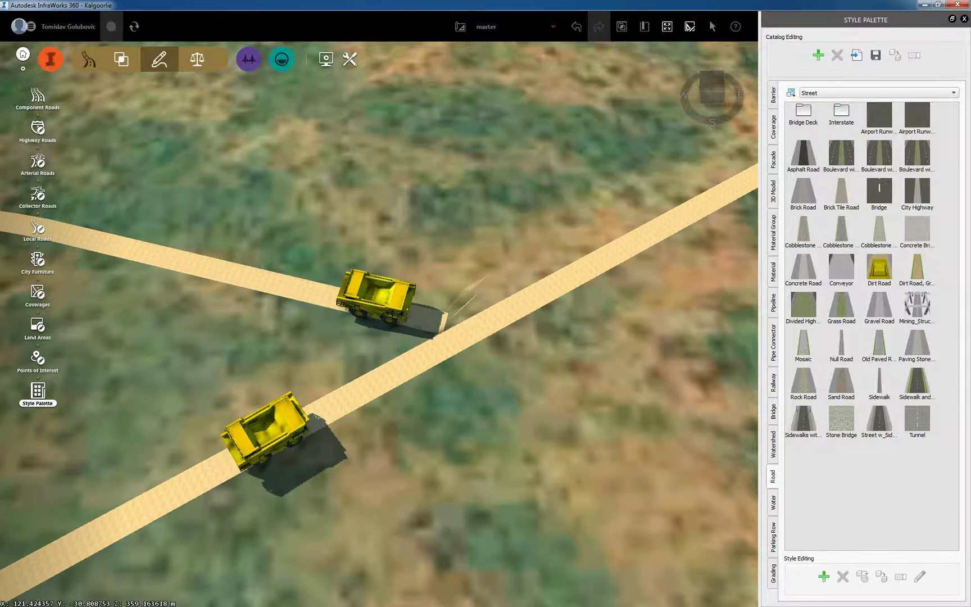
Increase the looping haul road's forward lanes, set its backward lanes to 2, and finish editing the road
left_click_drag(458, 270, 450, 330)
left_click(467, 313)
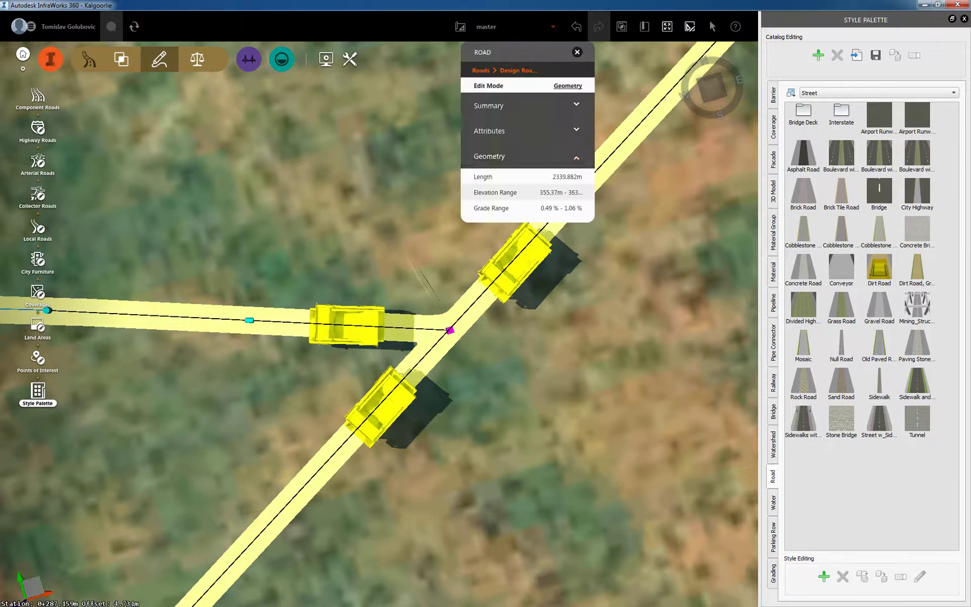
left_click(568, 86)
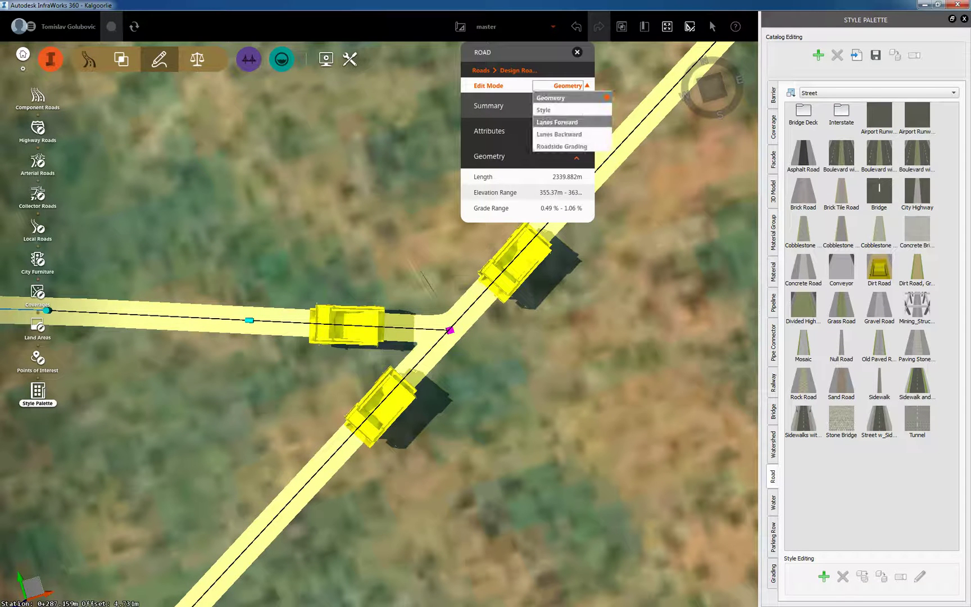
left_click(557, 122)
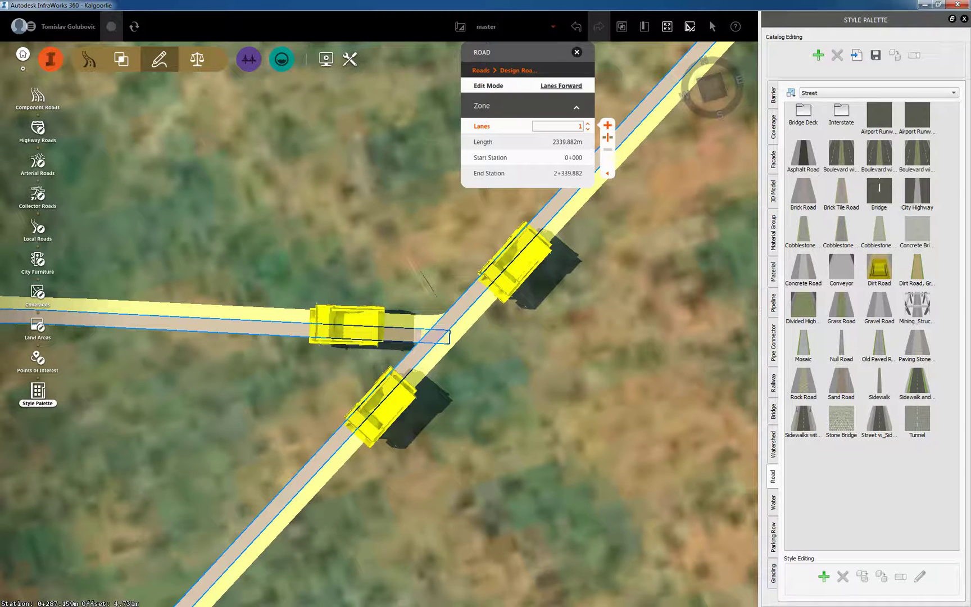
left_click(562, 86)
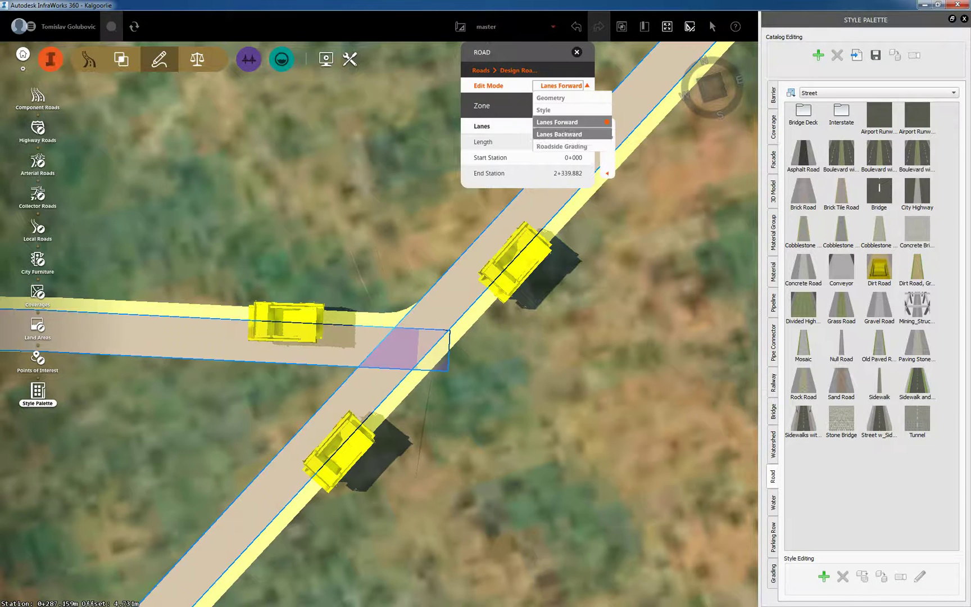
left_click(560, 134)
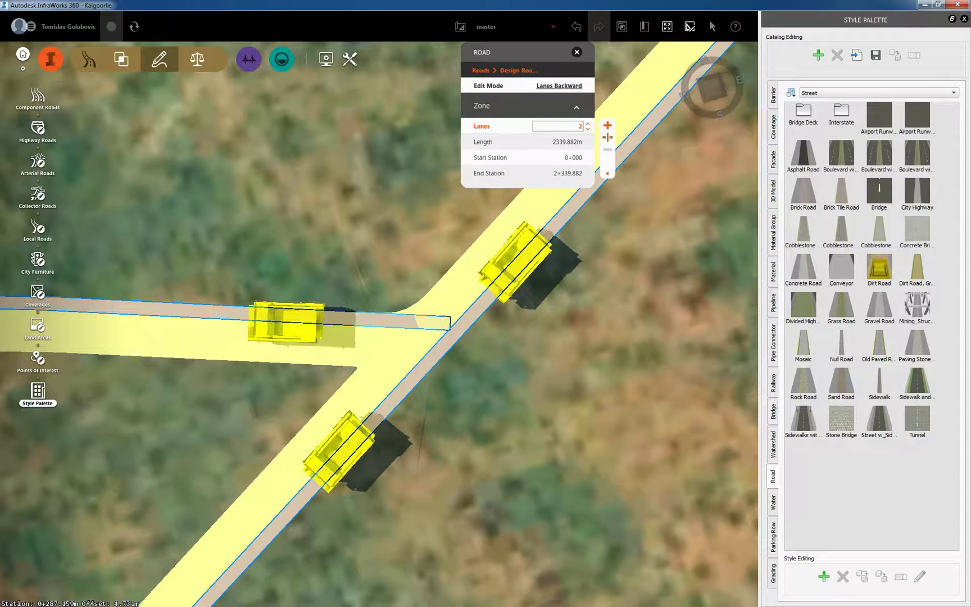
key("Return")
key("Escape")
Draw a building with a notched six-corner footprint of about 7355 m² between the haul road and the hopper structure
left_click_drag(472, 342, 371, 312)
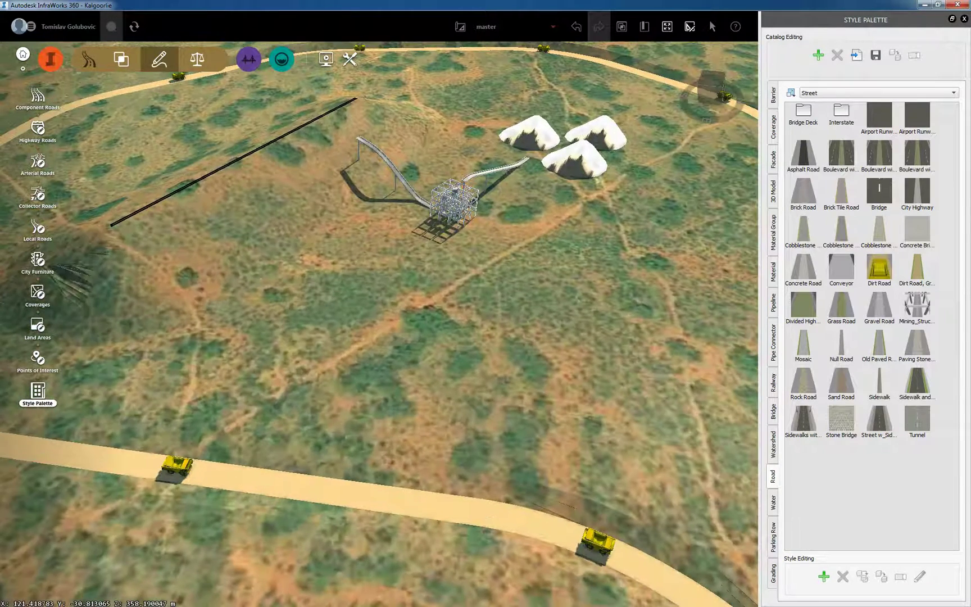
left_click(51, 59)
left_click(164, 59)
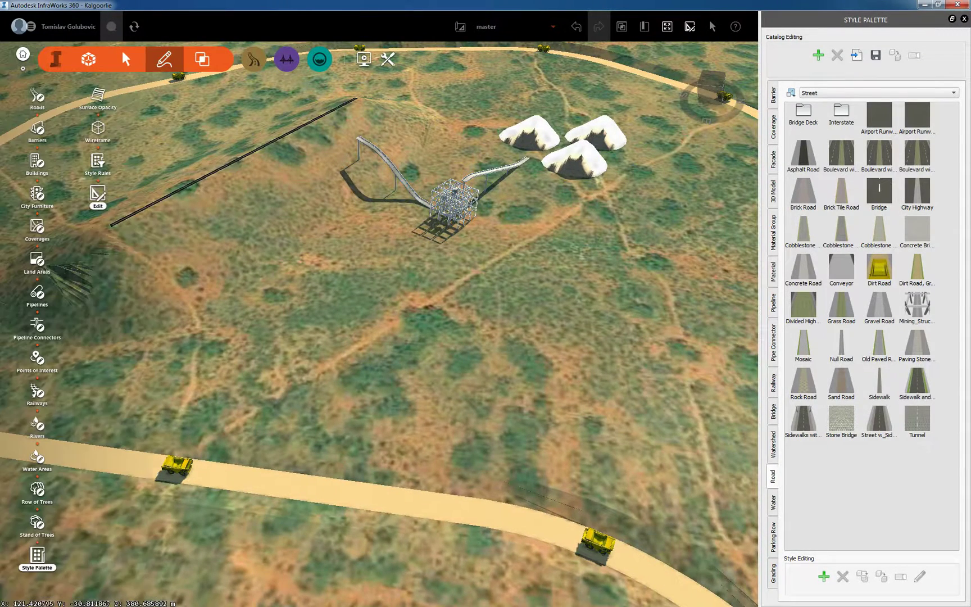
left_click(38, 161)
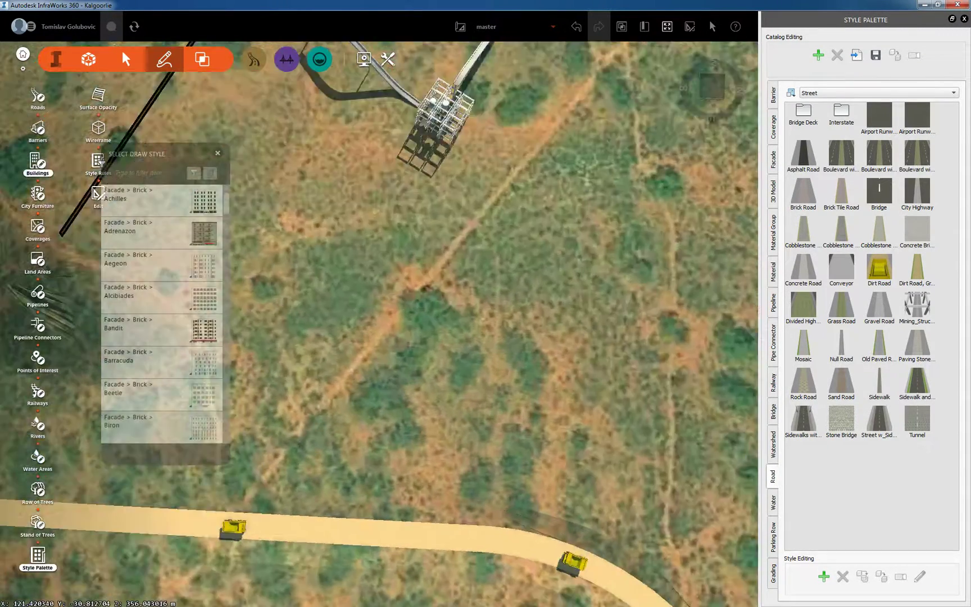
left_click(320, 474)
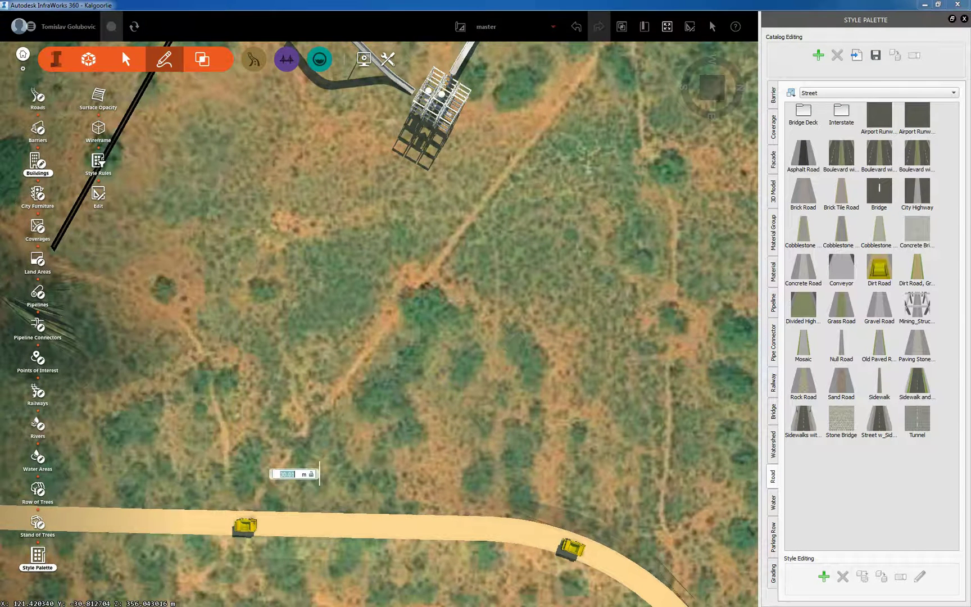
left_click(322, 429)
left_click(275, 422)
left_click(278, 352)
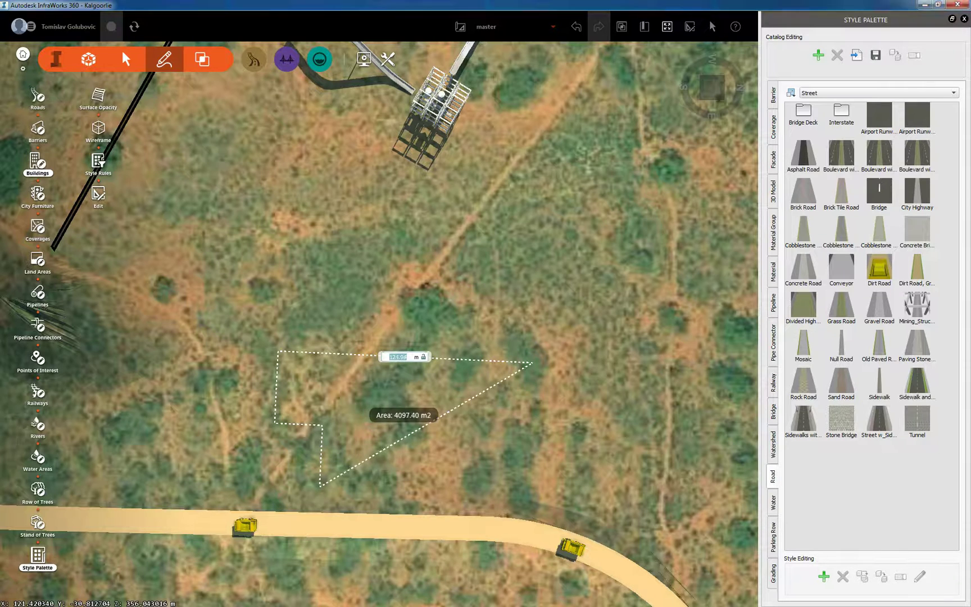
left_click(533, 363)
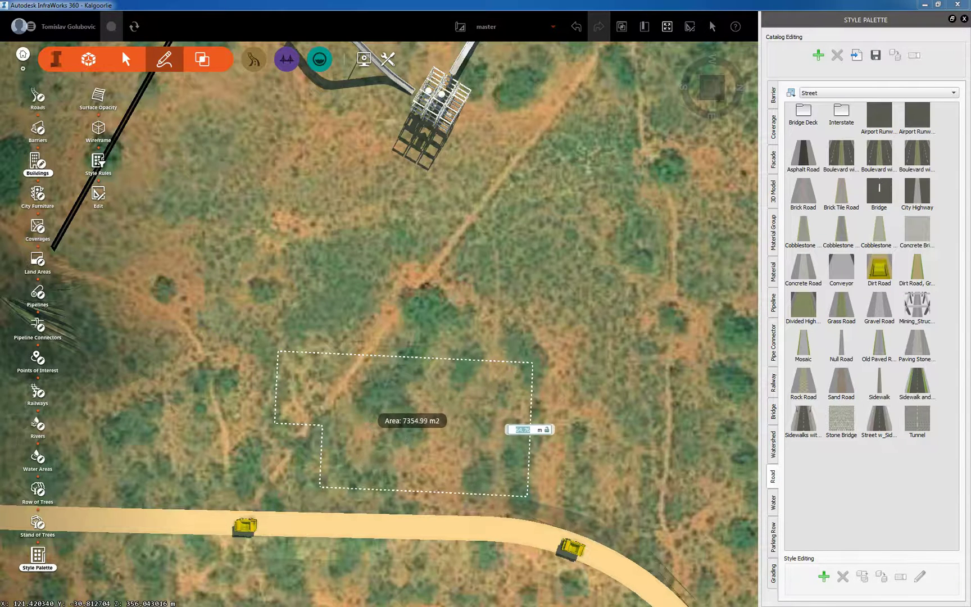
double_click(527, 497)
left_click_drag(527, 496, 478, 443)
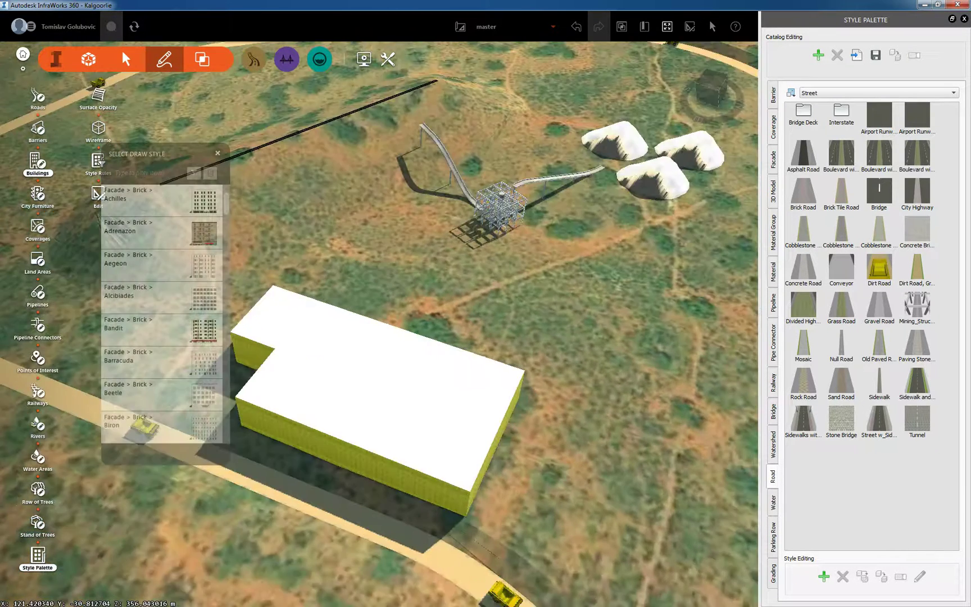
left_click(218, 153)
Place a Construction Excavator and a Construction Mover beside the sand stockpiles, near the lower end of the conveyor
scroll(572, 254, "up", 5)
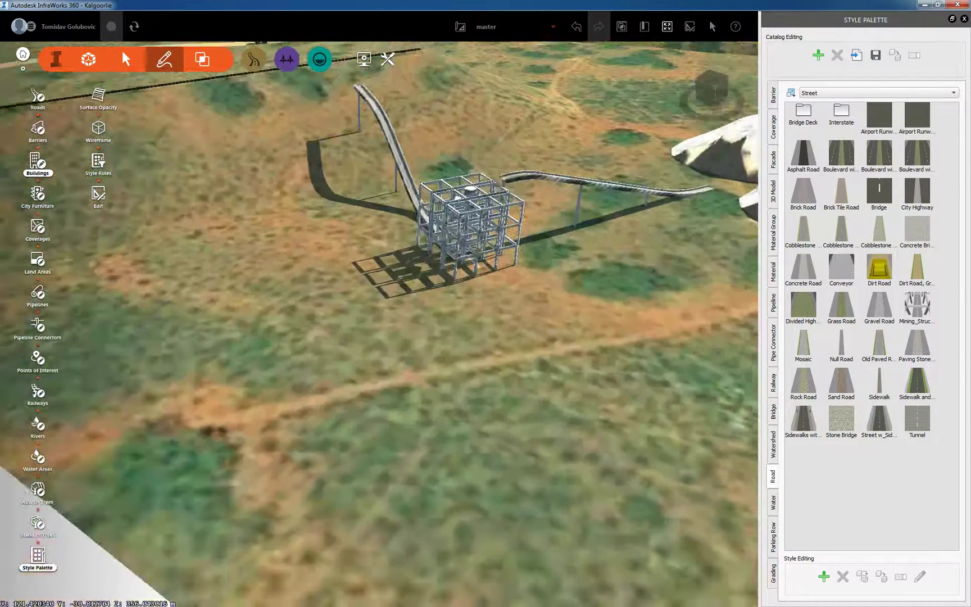
middle_click_drag(572, 254, 320, 337)
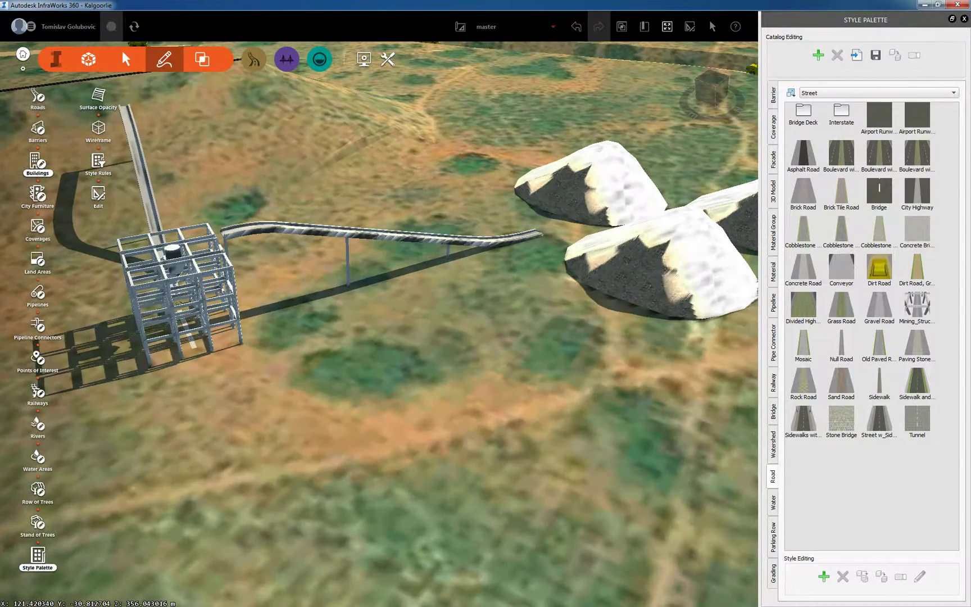
left_click(37, 196)
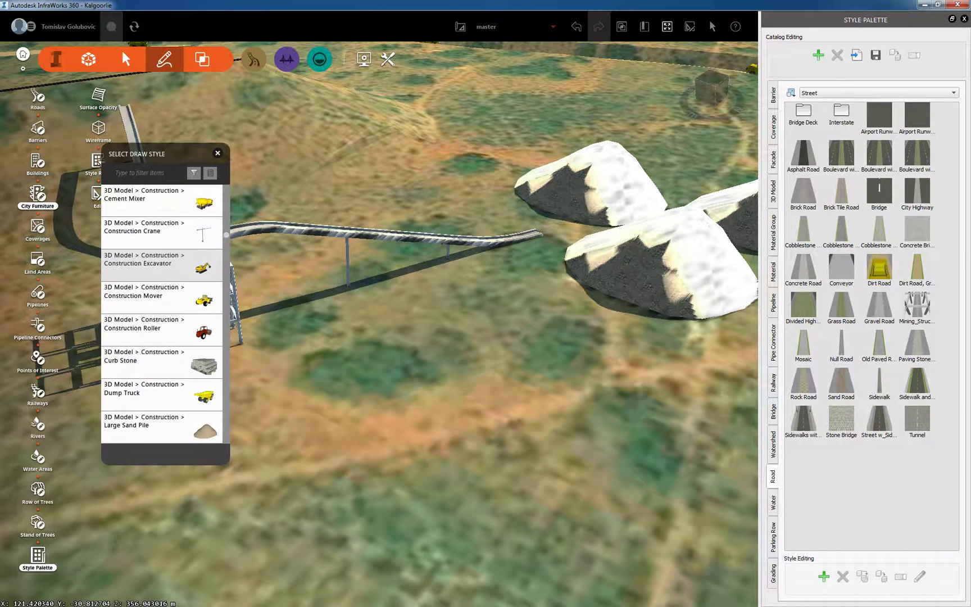
left_click(151, 262)
scroll(570, 292, "up", 5)
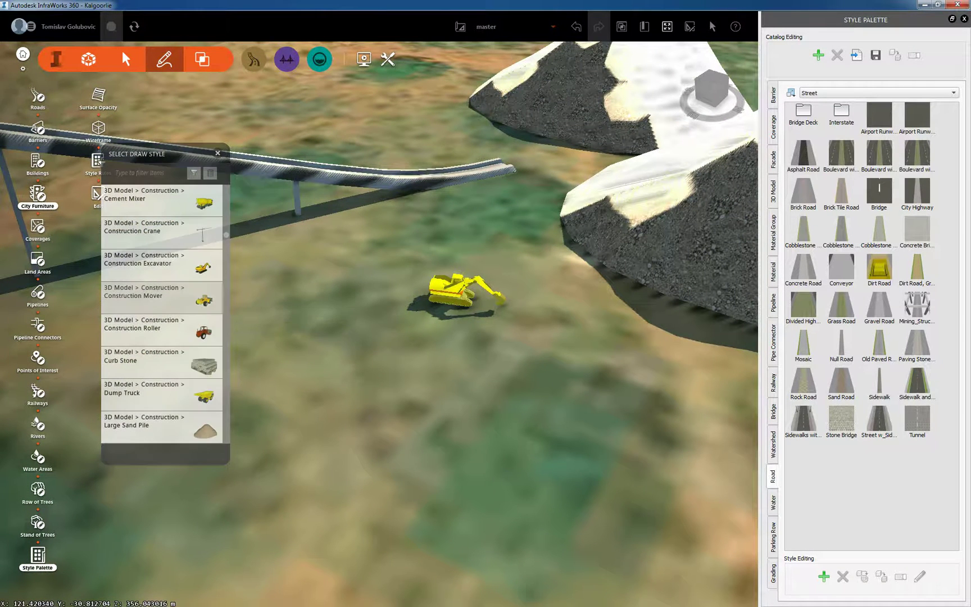
double_click(562, 344)
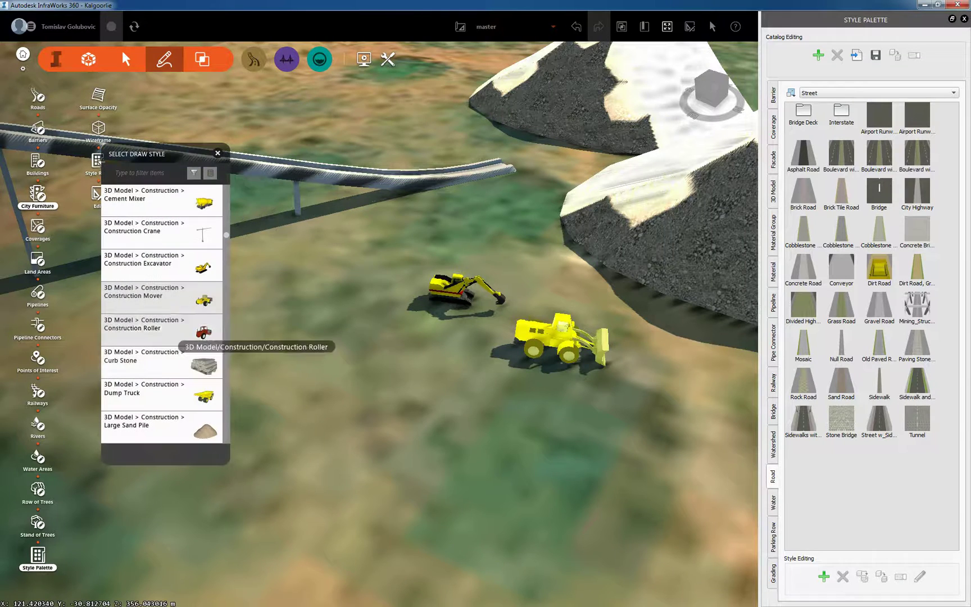
scroll(323, 337, "down", 5)
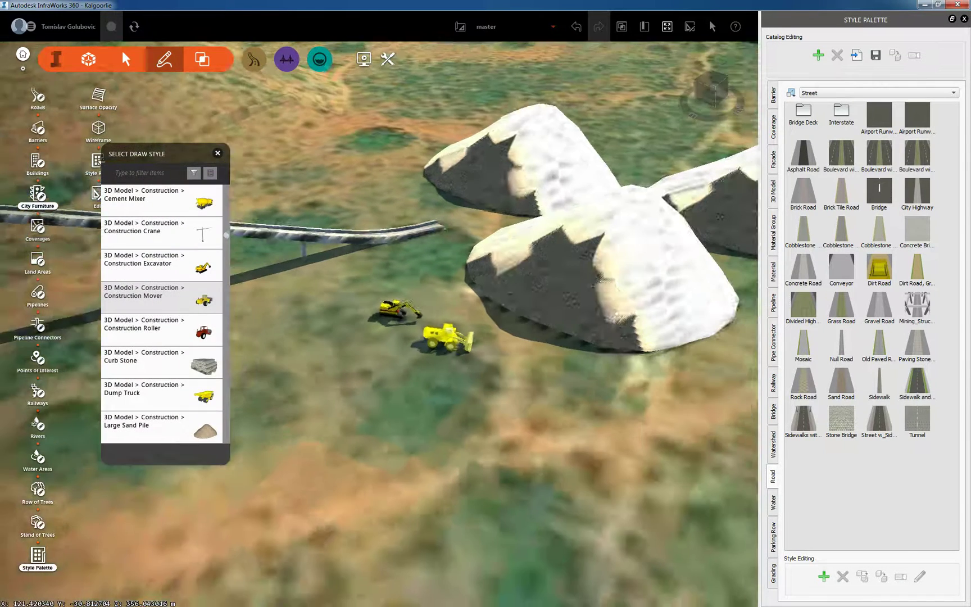
left_click(217, 153)
Examine the facility from several sides, including the stockpiles, conveyors, machines, mound and haul road
scroll(496, 295, "down", 5)
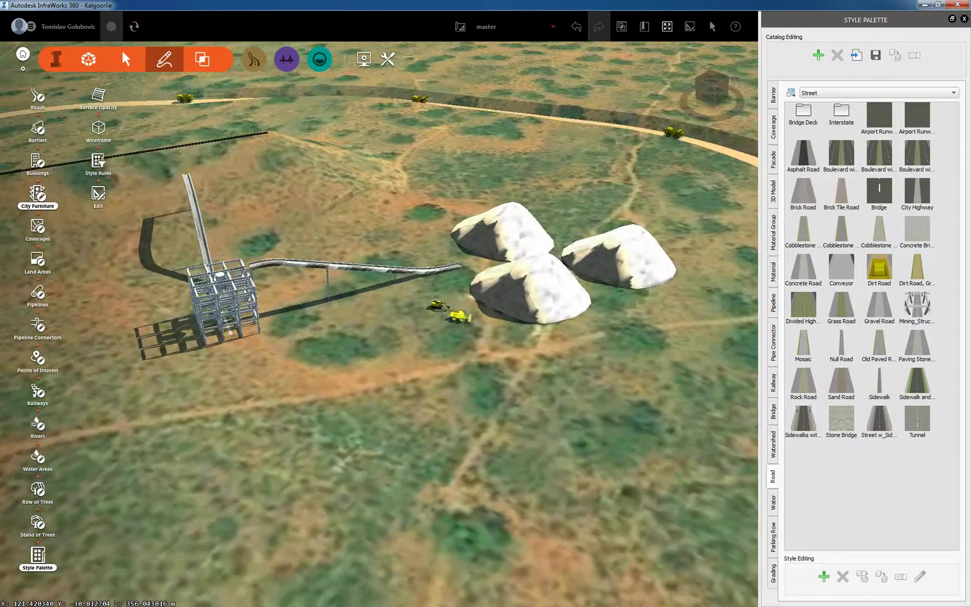
scroll(427, 326, "down", 3)
scroll(427, 326, "down", 5)
left_click_drag(418, 328, 334, 334)
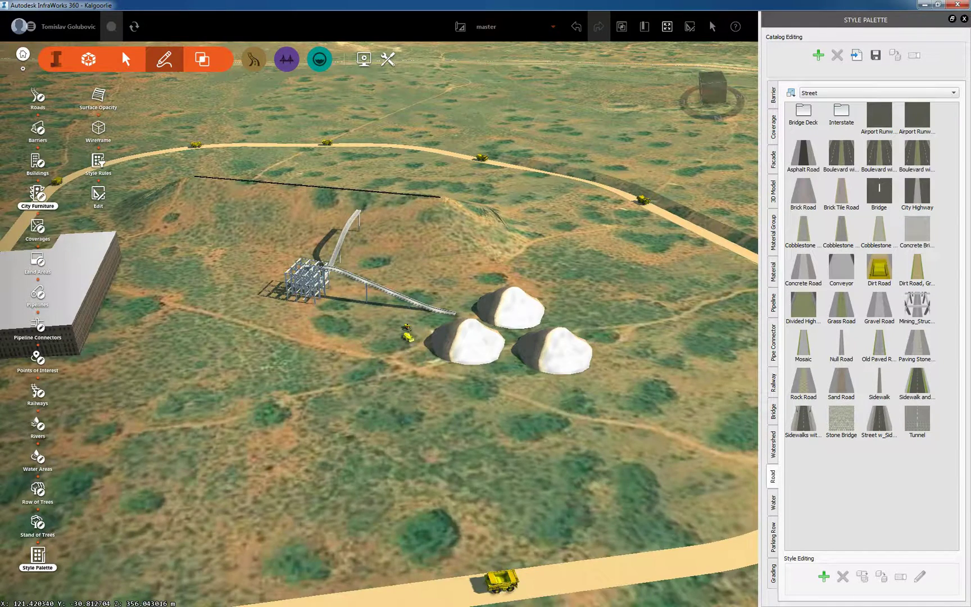
scroll(393, 394, "up", 4)
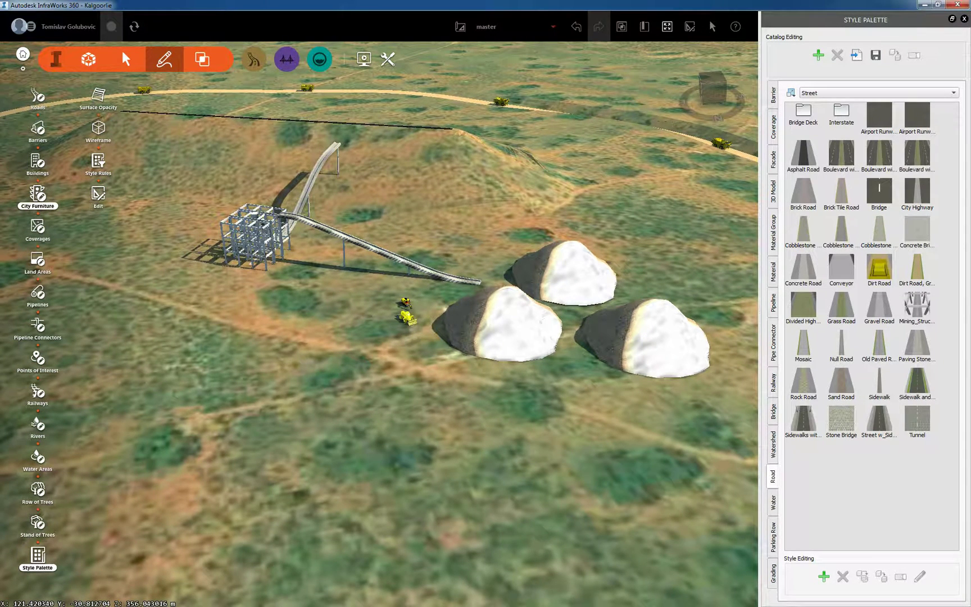
scroll(393, 393, "down", 3)
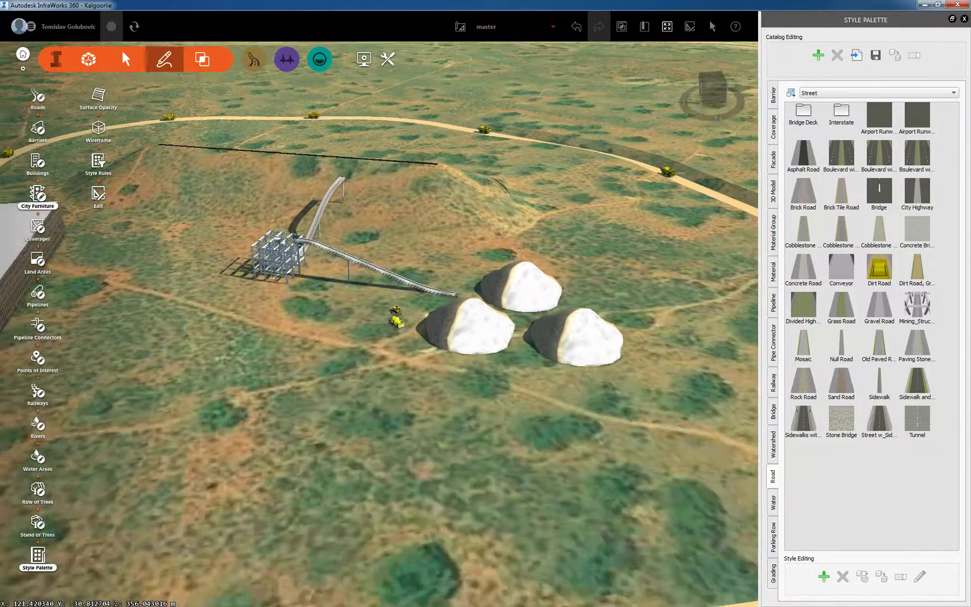
left_click_drag(484, 348, 320, 300)
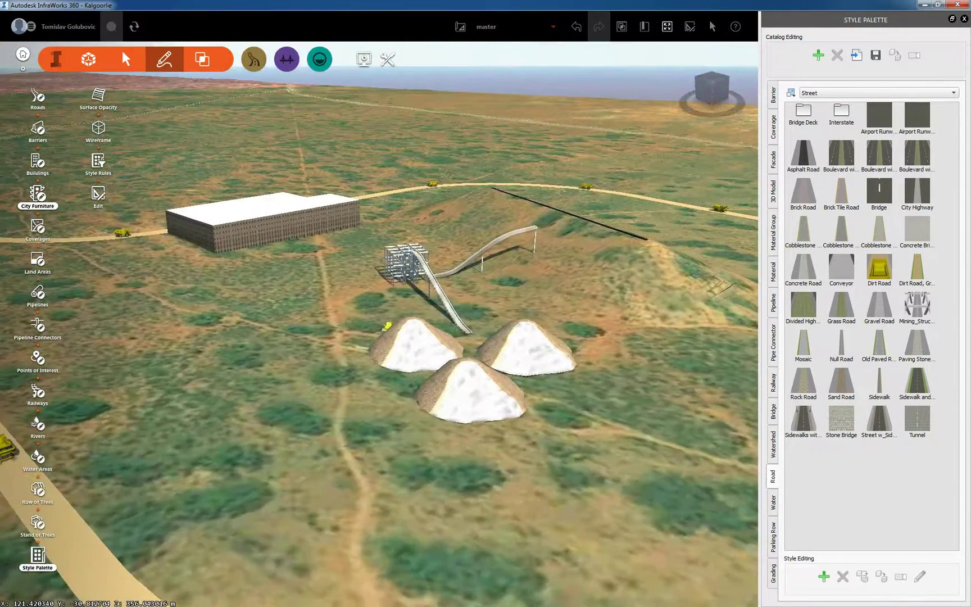
Lower the new building to a little over half its drawn height and clear the selection
middle_click_drag(331, 275, 496, 371)
left_click(125, 59)
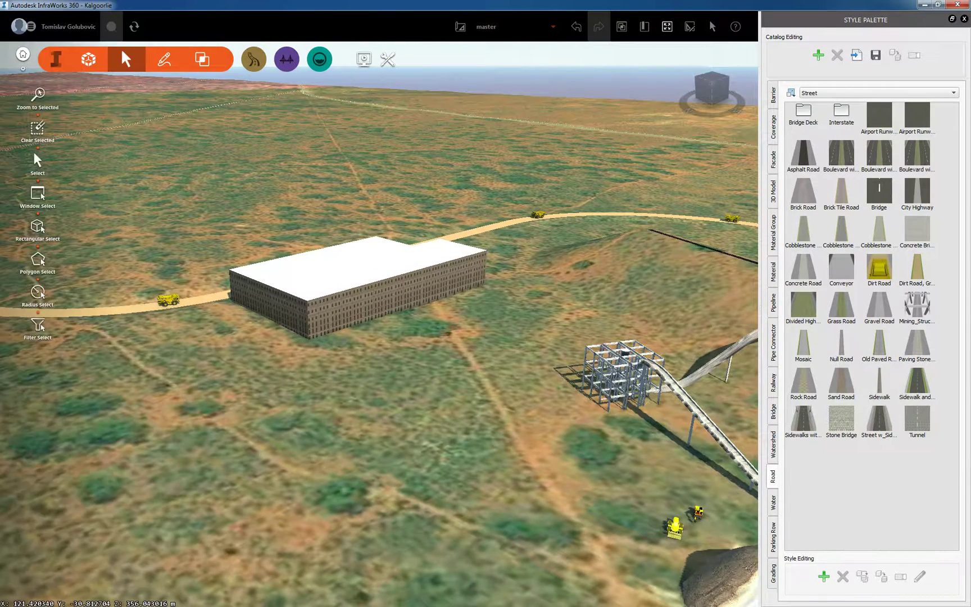
right_click(340, 280)
left_click(357, 286)
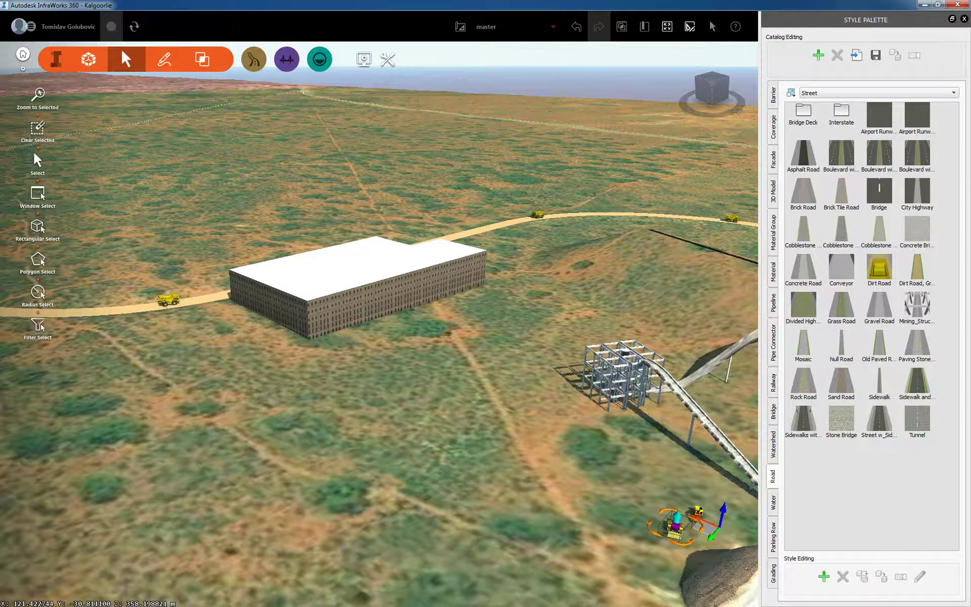
left_click(360, 270)
left_click_drag(361, 256, 363, 268)
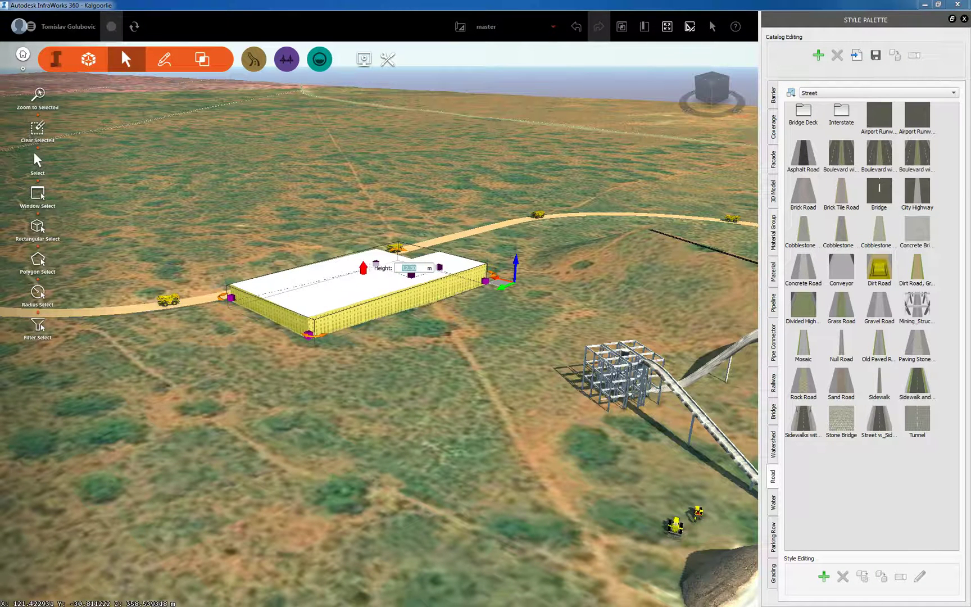
key("Escape")
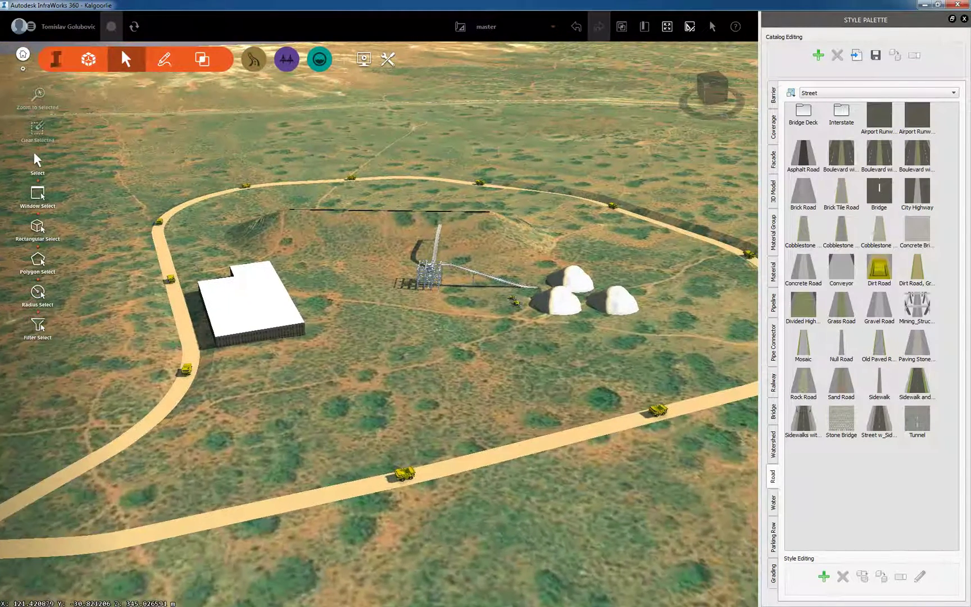
Search the city furniture styles for "peo" and "buil", browse the building models, and close the style list
left_click(164, 59)
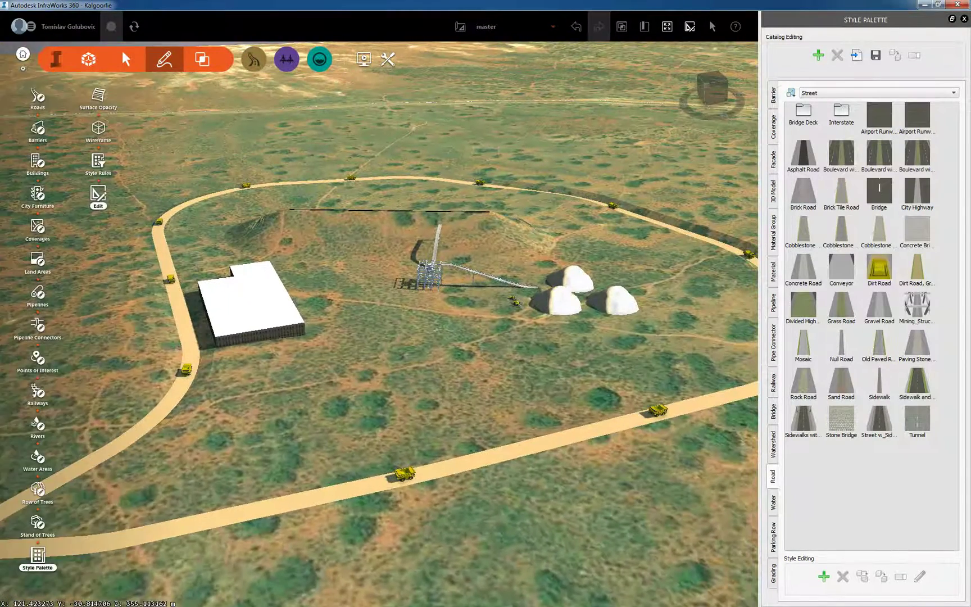
left_click(37, 193)
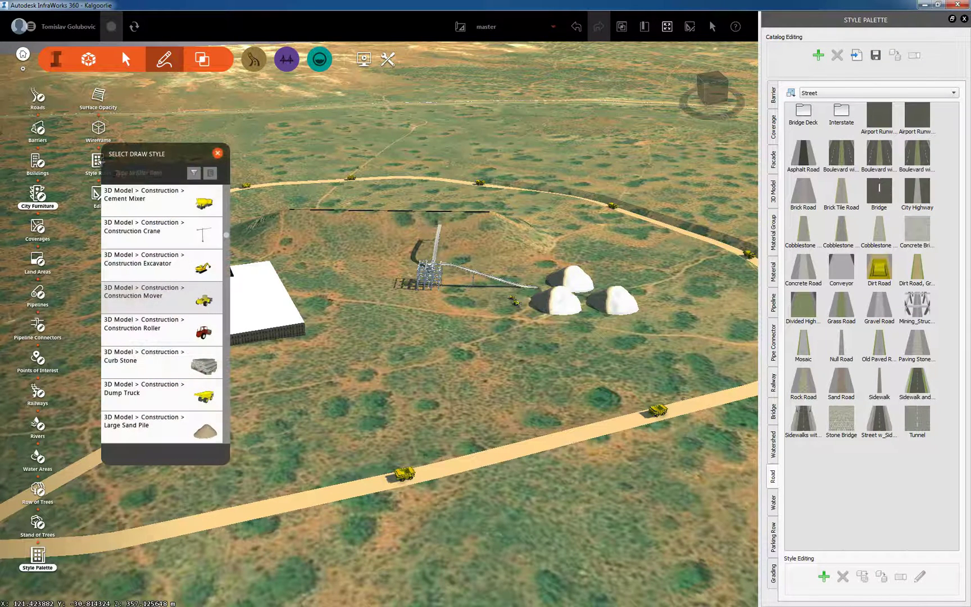
type("peo")
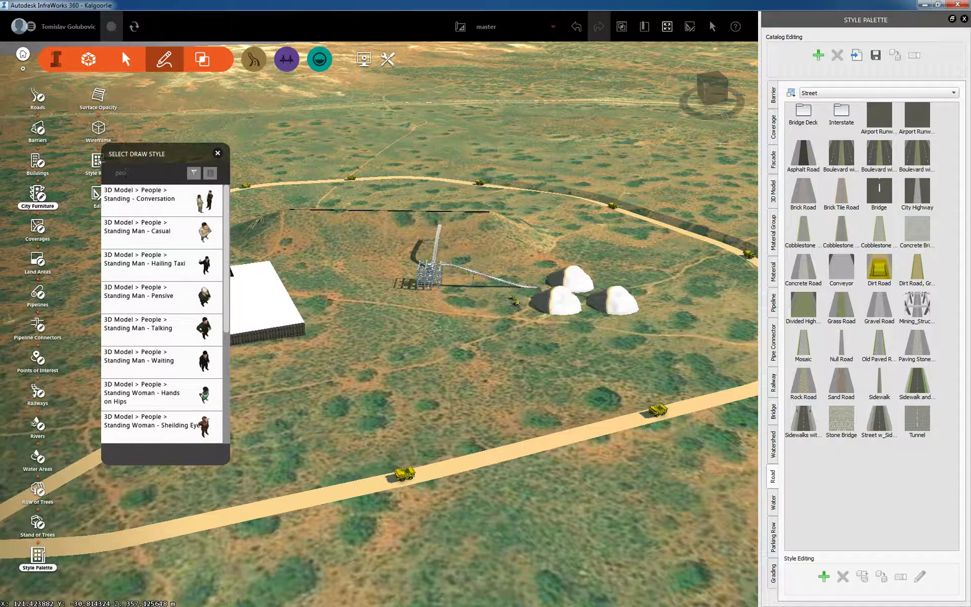
key("BackSpace")
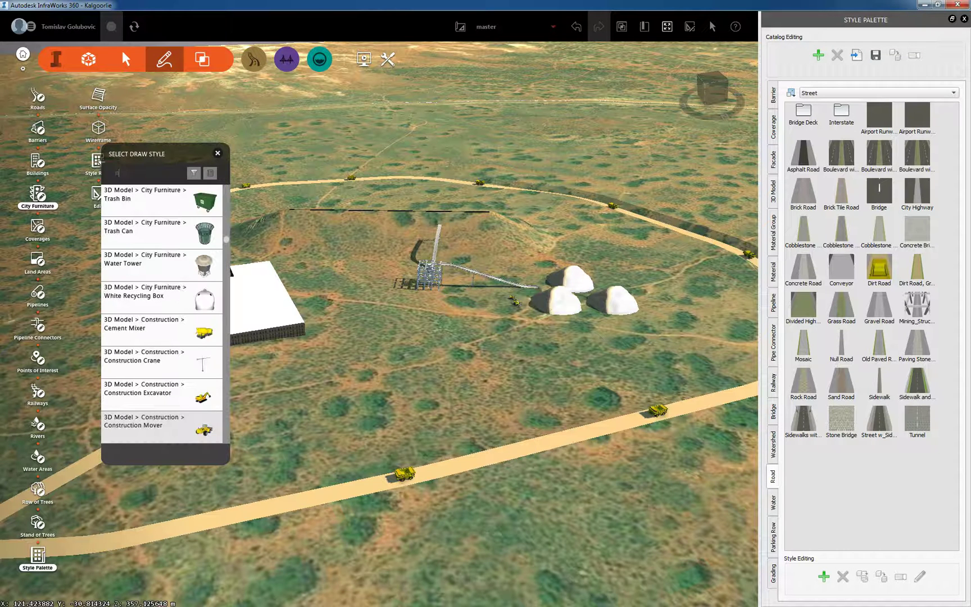
type("buil")
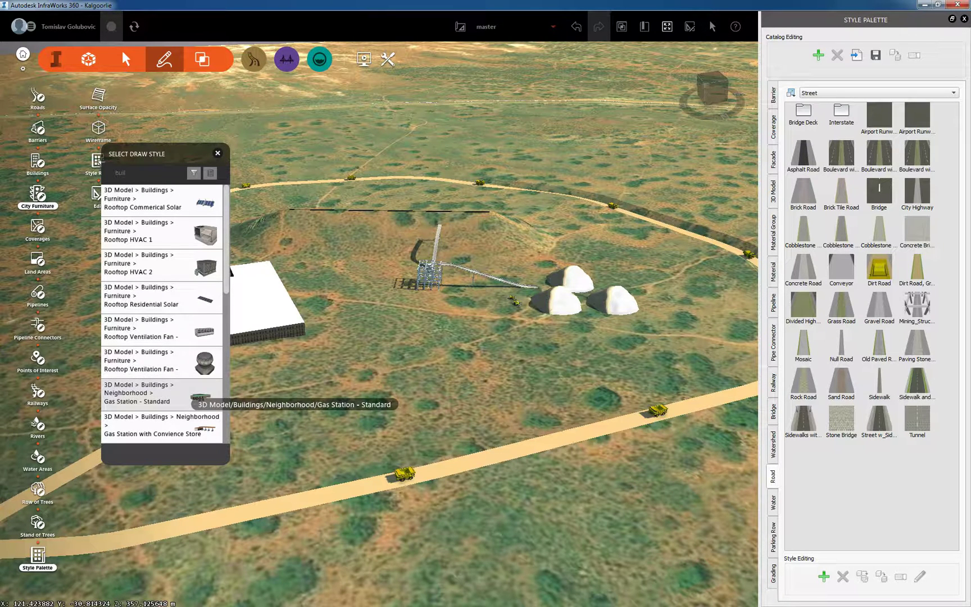
scroll(194, 395, "down", 3)
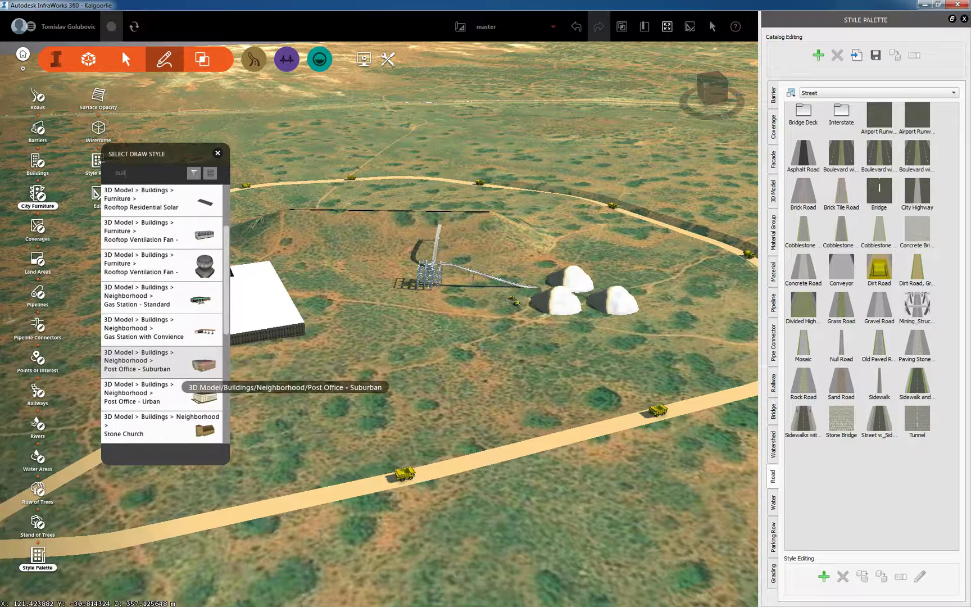
scroll(191, 382, "down", 5)
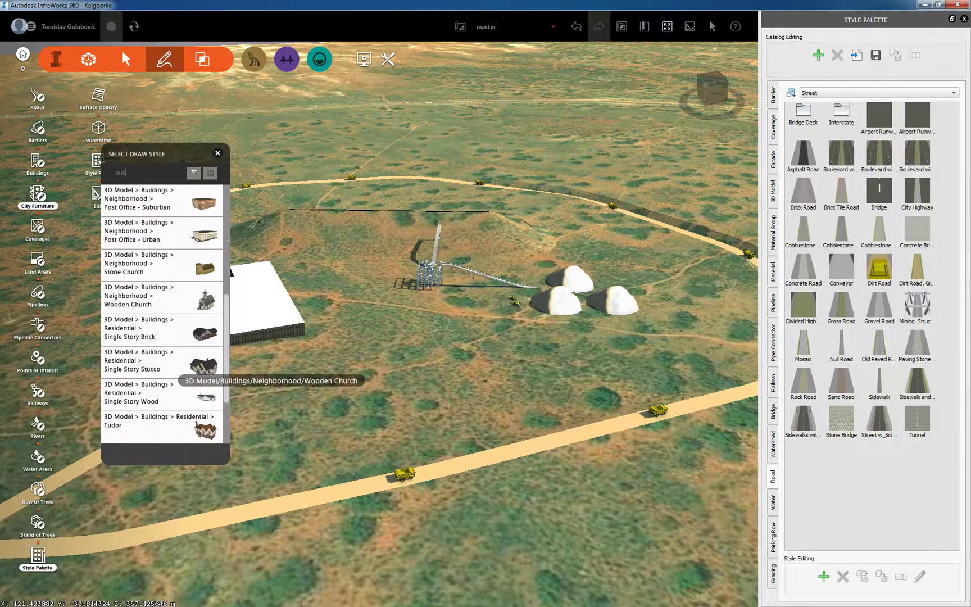
scroll(191, 382, "down", 3)
left_click(217, 152)
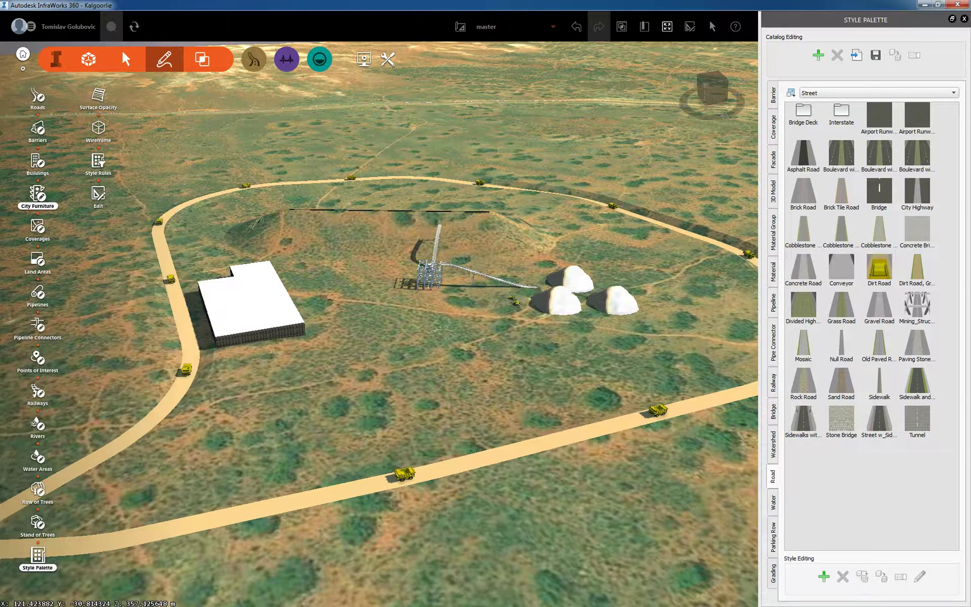
Examine the whole site with its haul road loop from different sides, and inspect the hopper's steel frame and both conveyors up close
left_click_drag(484, 337, 376, 323)
scroll(376, 323, "down", 3)
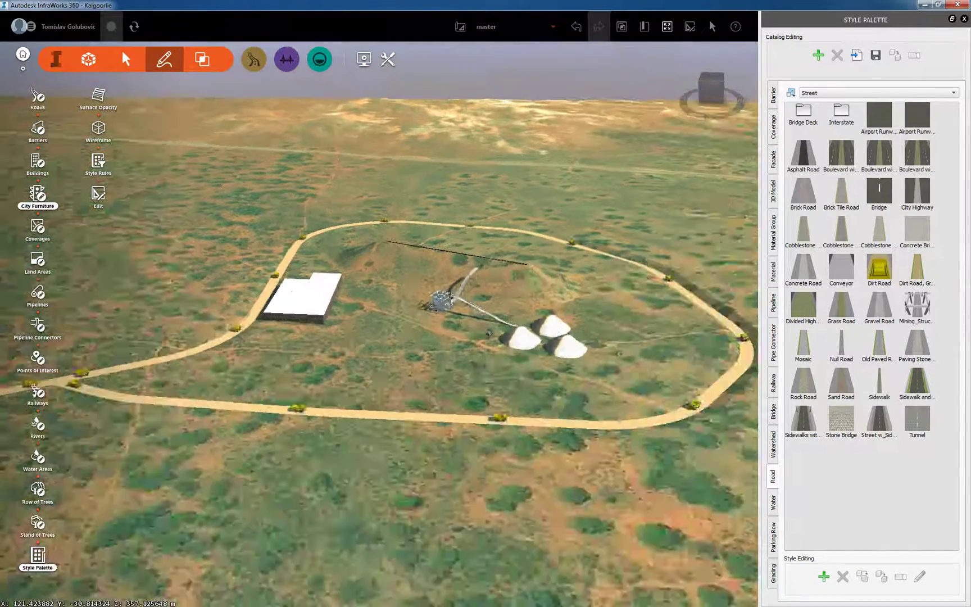
middle_click_drag(376, 323, 422, 326)
left_click_drag(423, 326, 595, 363)
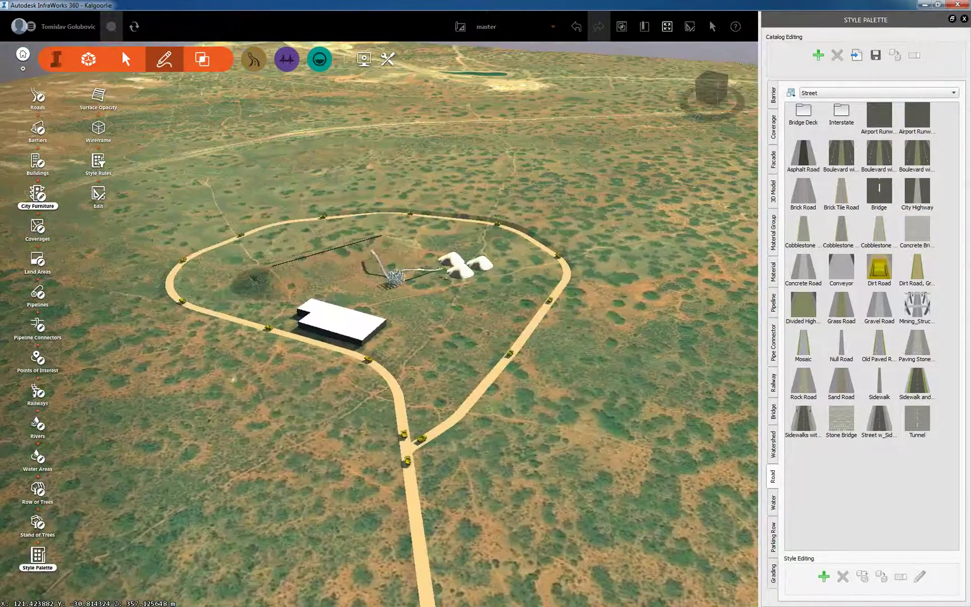
scroll(397, 287, "up", 5)
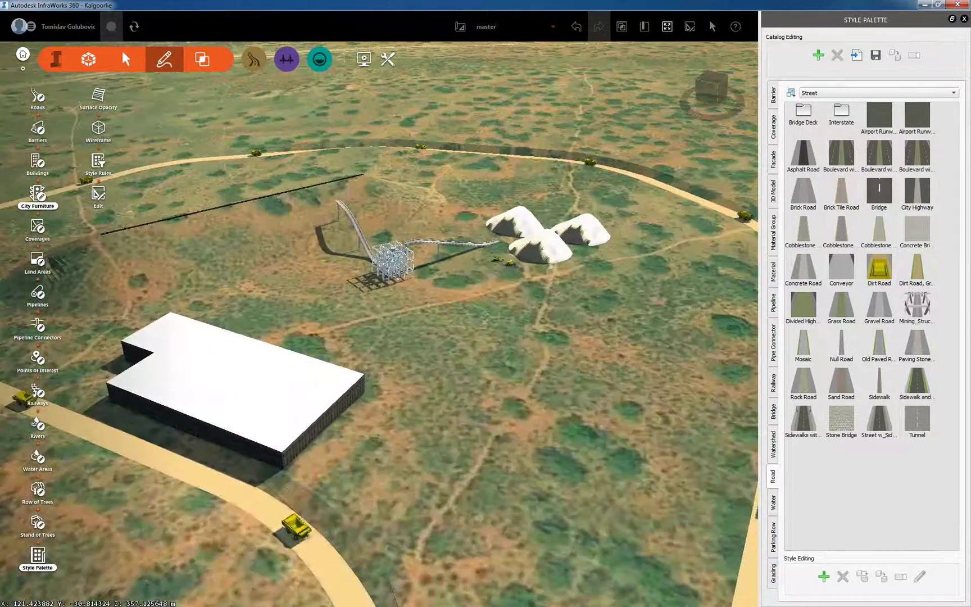
scroll(398, 288, "up", 1)
scroll(415, 283, "up", 3)
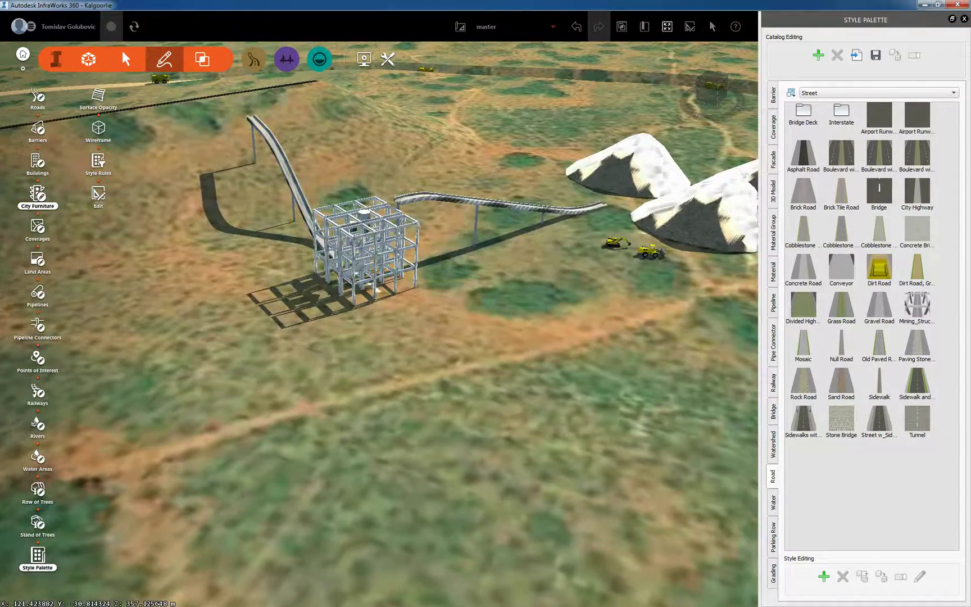
scroll(359, 264, "up", 4)
middle_click_drag(360, 264, 373, 323)
left_click_drag(373, 324, 483, 331)
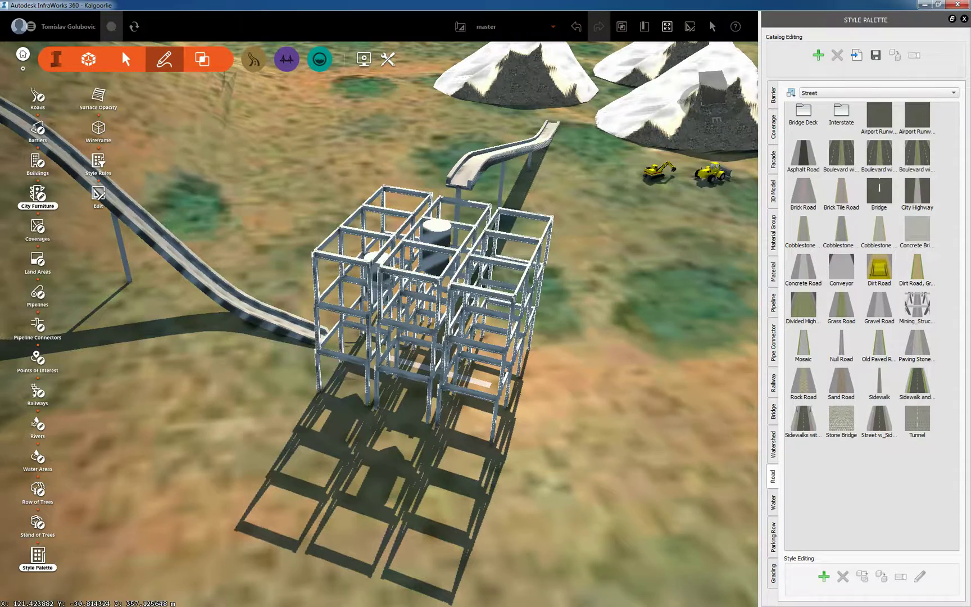
left_click_drag(483, 332, 348, 374)
scroll(349, 374, "down", 4)
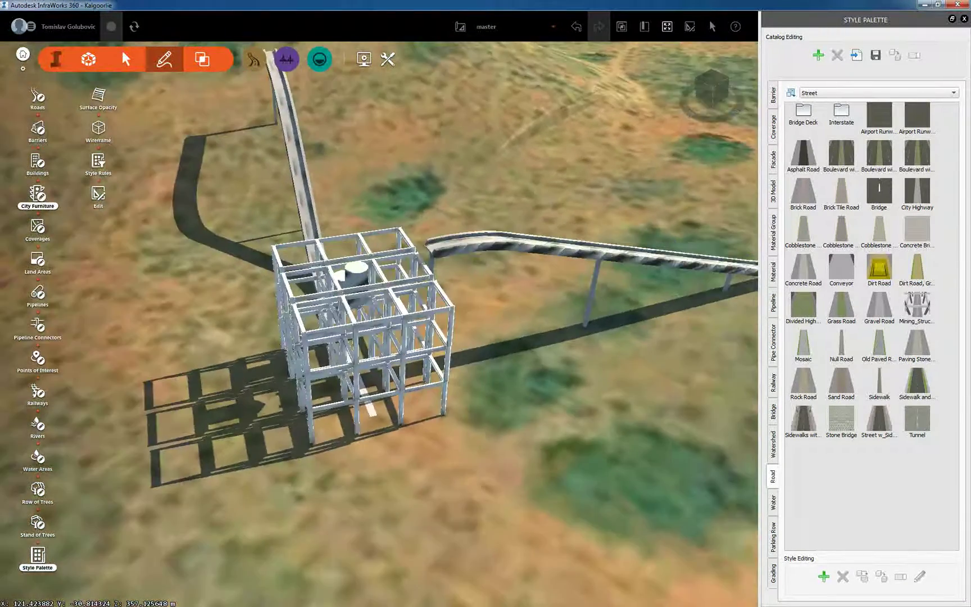
scroll(355, 369, "down", 1)
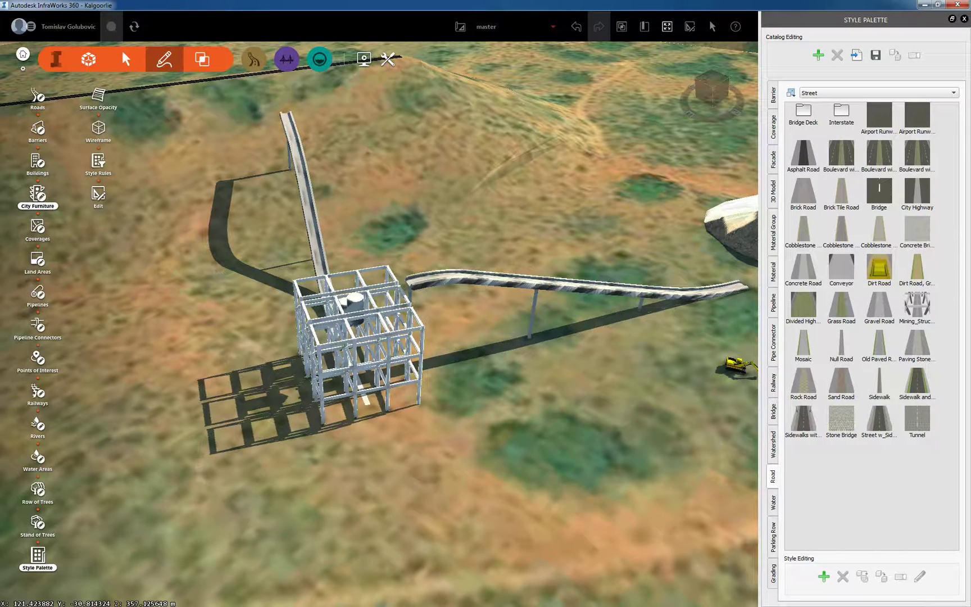